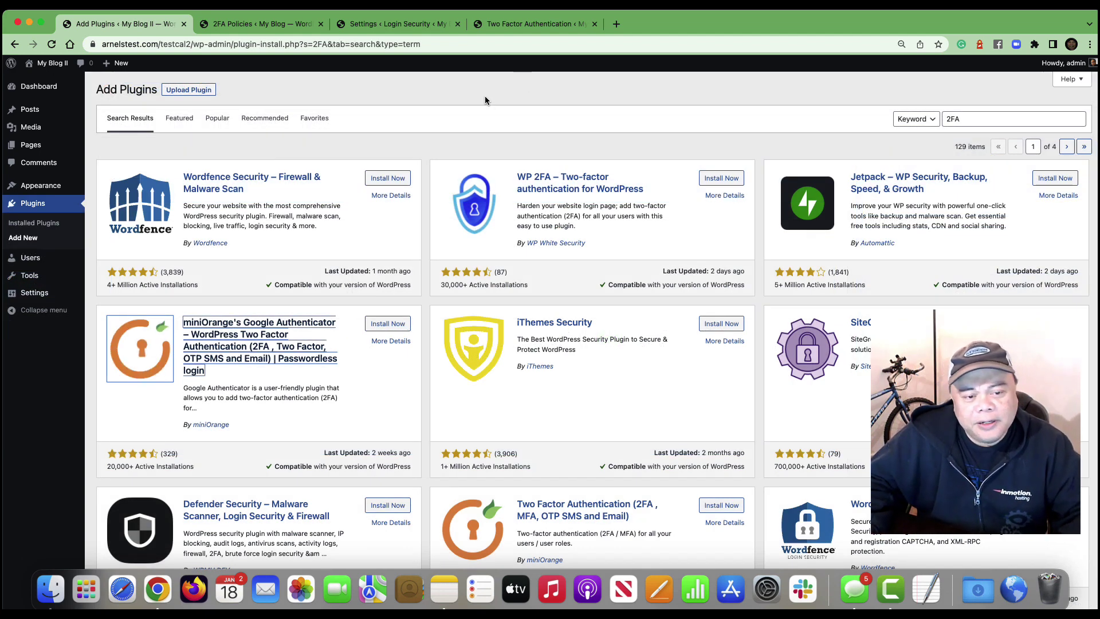
Step: Install and activate miniOrange's Google Authenticator plugin from the 2FA plugin search results
scroll(350, 275, down, 1)
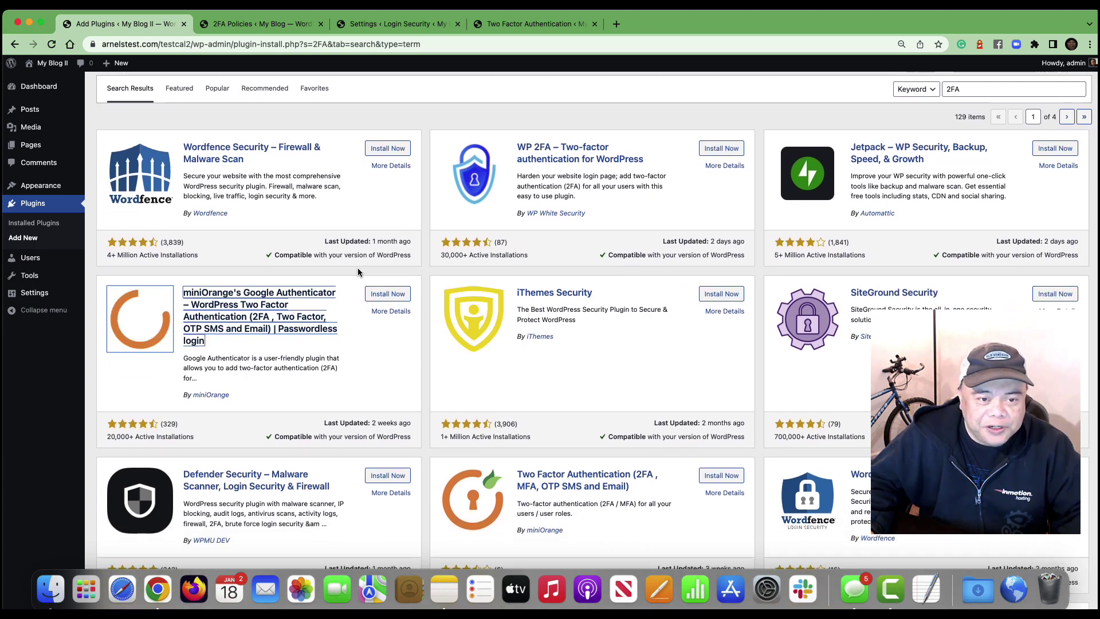
scroll(343, 258, down, 1)
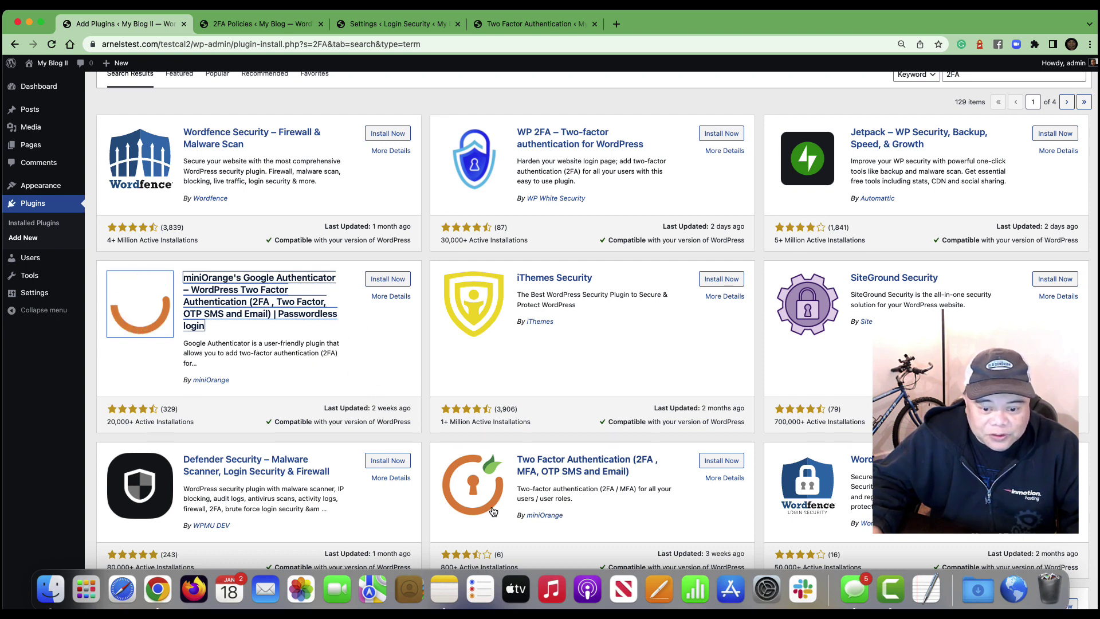
scroll(516, 510, down, 1)
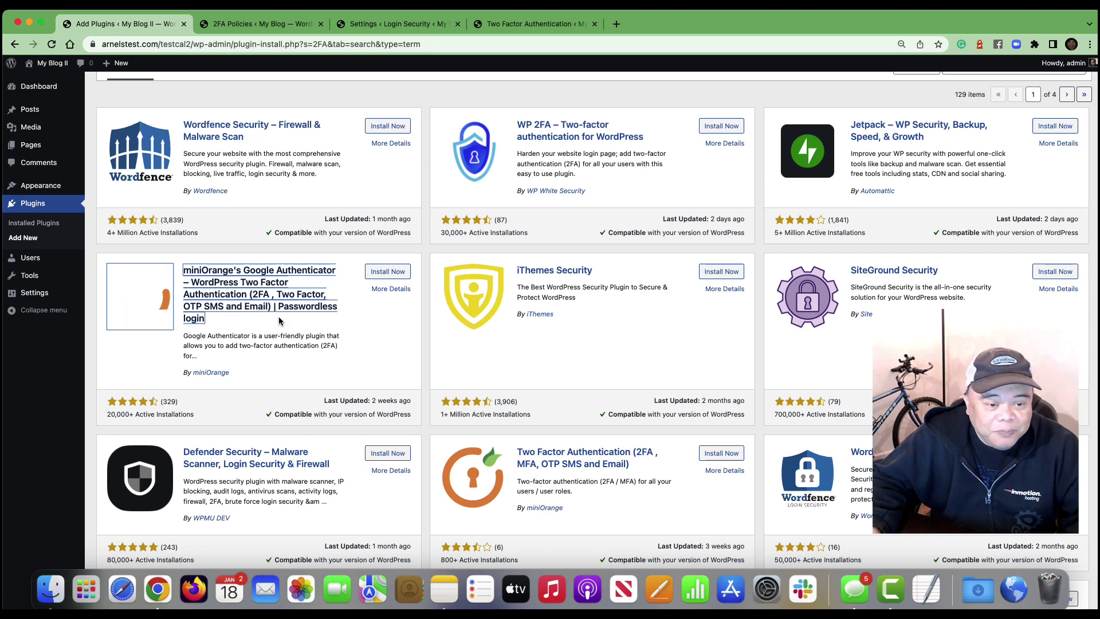
scroll(331, 349, up, 1)
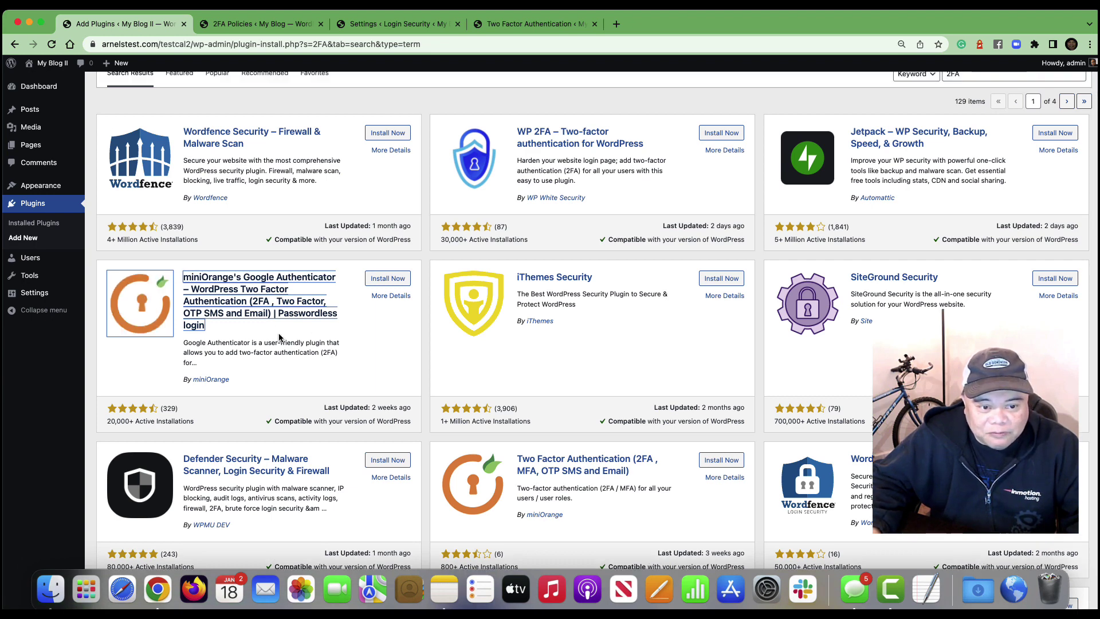
click(374, 280)
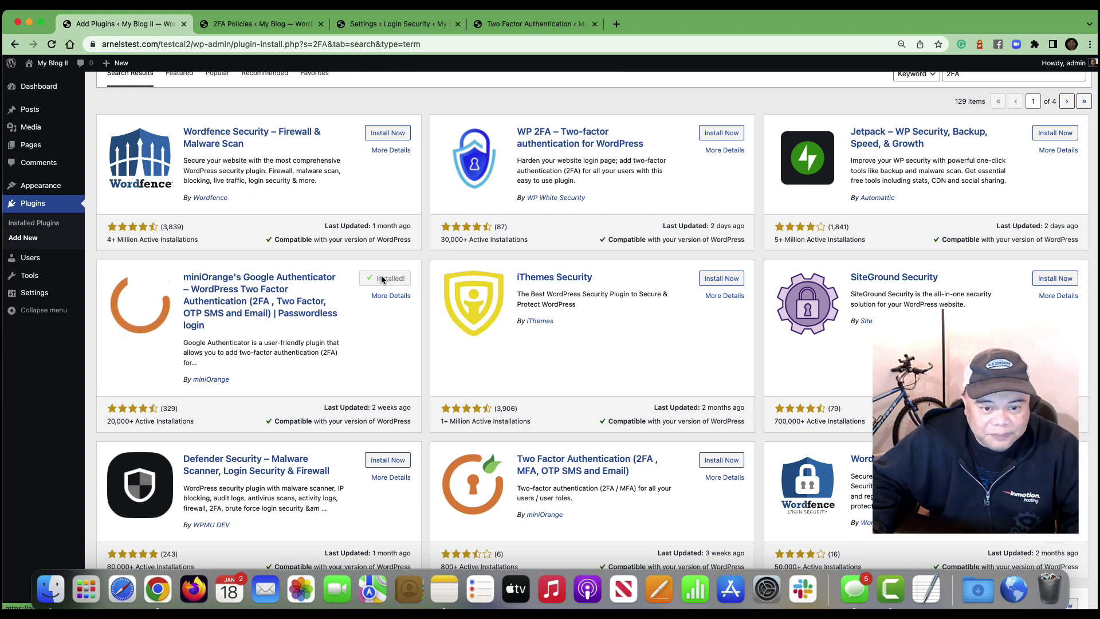
click(385, 279)
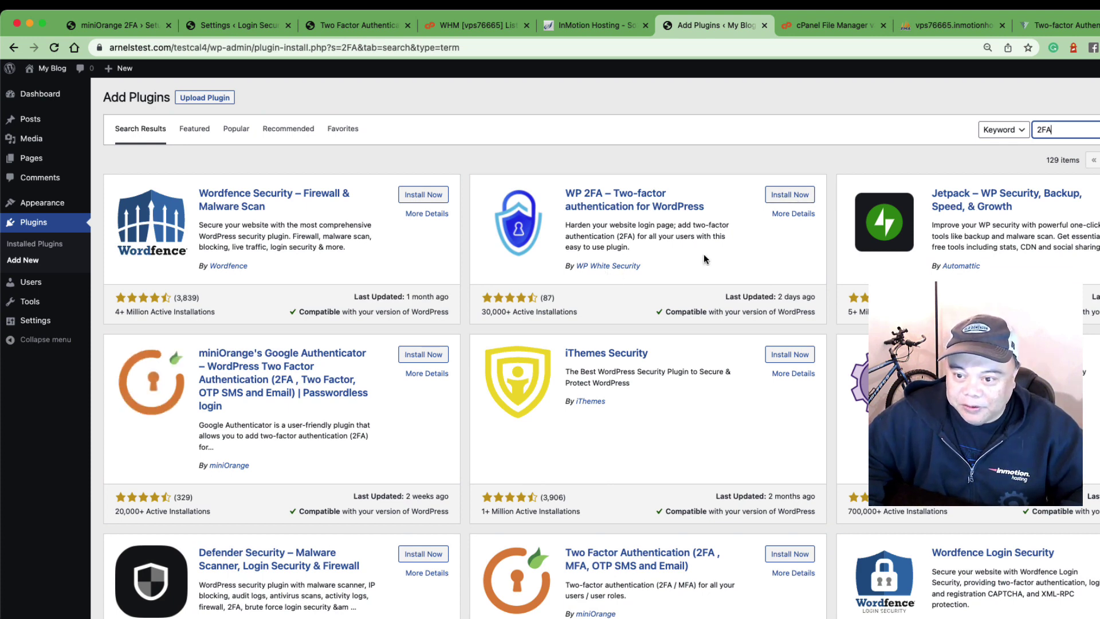
Step: Install and activate the WP 2FA – Two-factor authentication for WordPress plugin on the testcal4 site
click(790, 194)
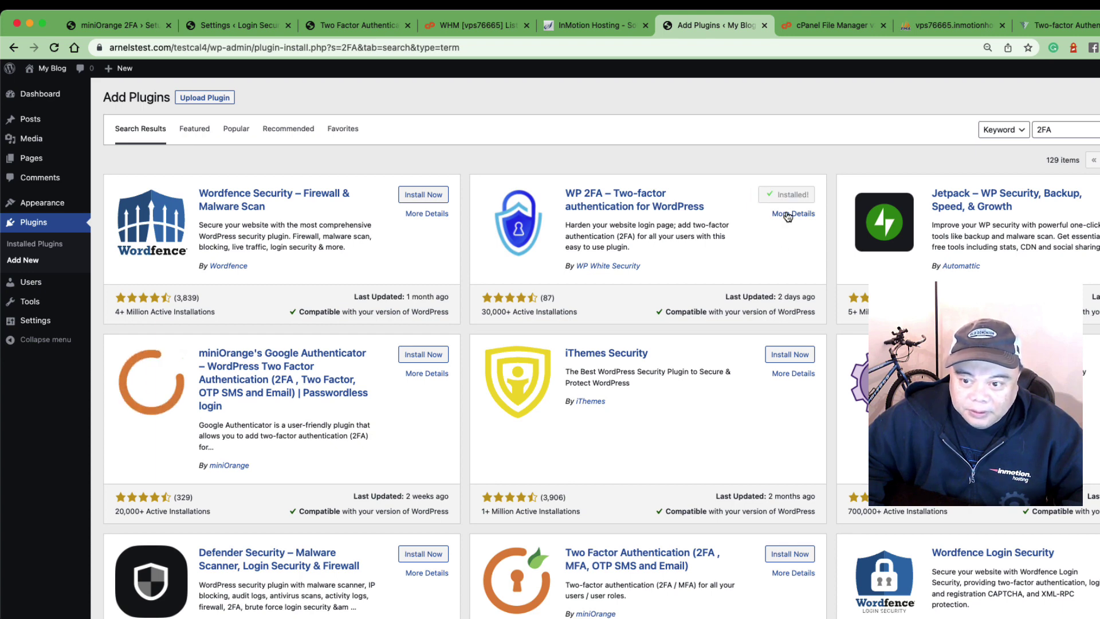
click(795, 194)
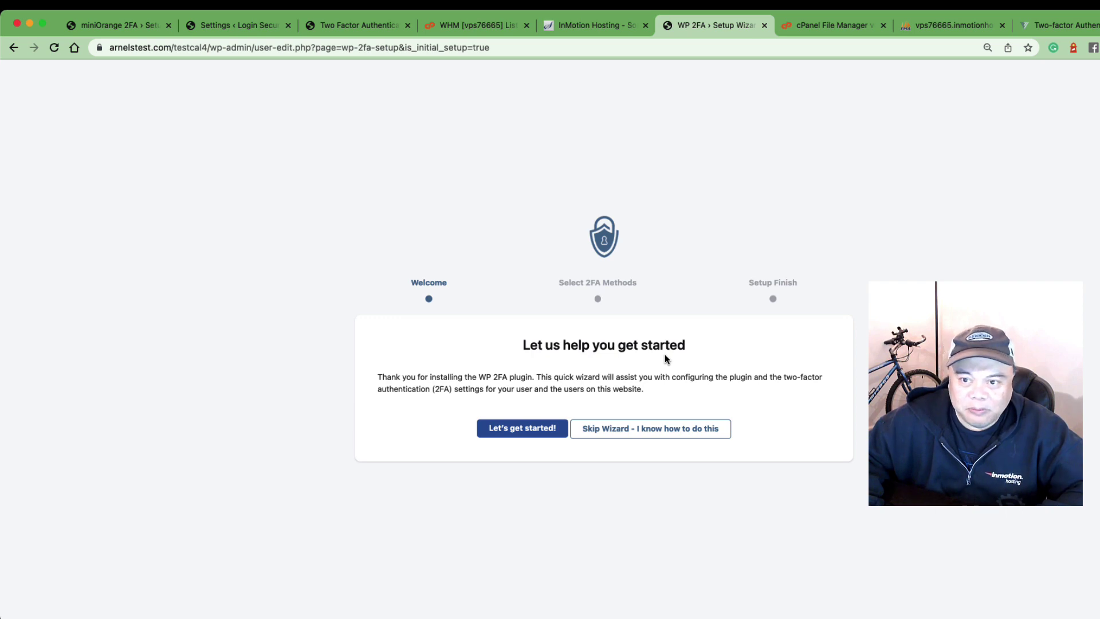
Step: Switch to the site with Wordfence Login Security and review its settings for 2FA roles, grace period, XML-RPC and reCAPTCHA
click(227, 25)
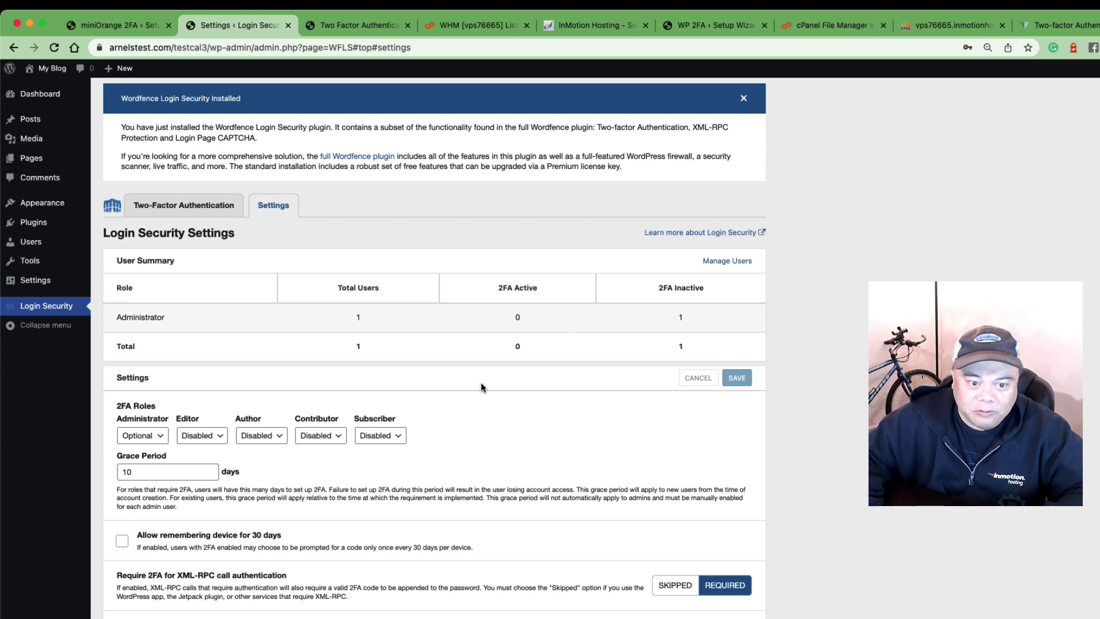
scroll(513, 343, down, 5)
scroll(512, 348, down, 3)
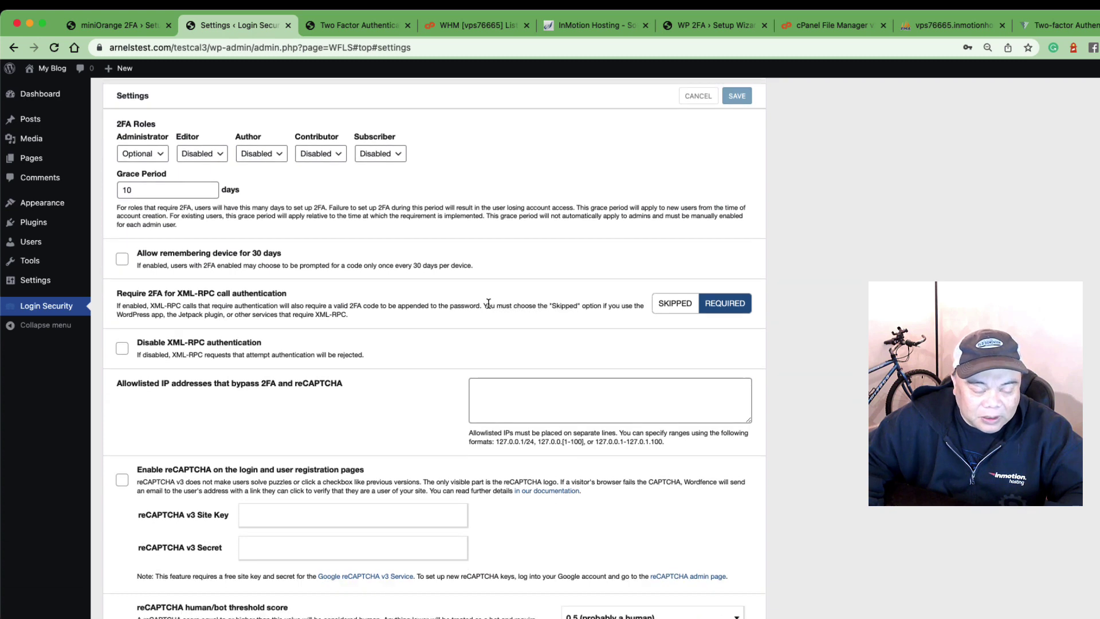
scroll(452, 324, up, 6)
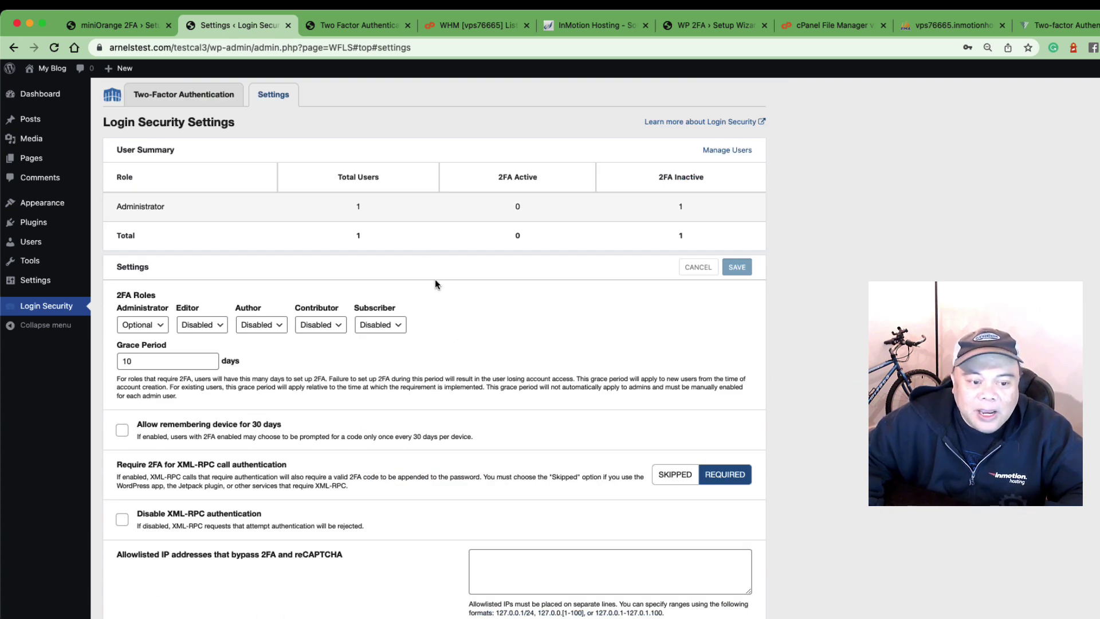
scroll(433, 274, up, 2)
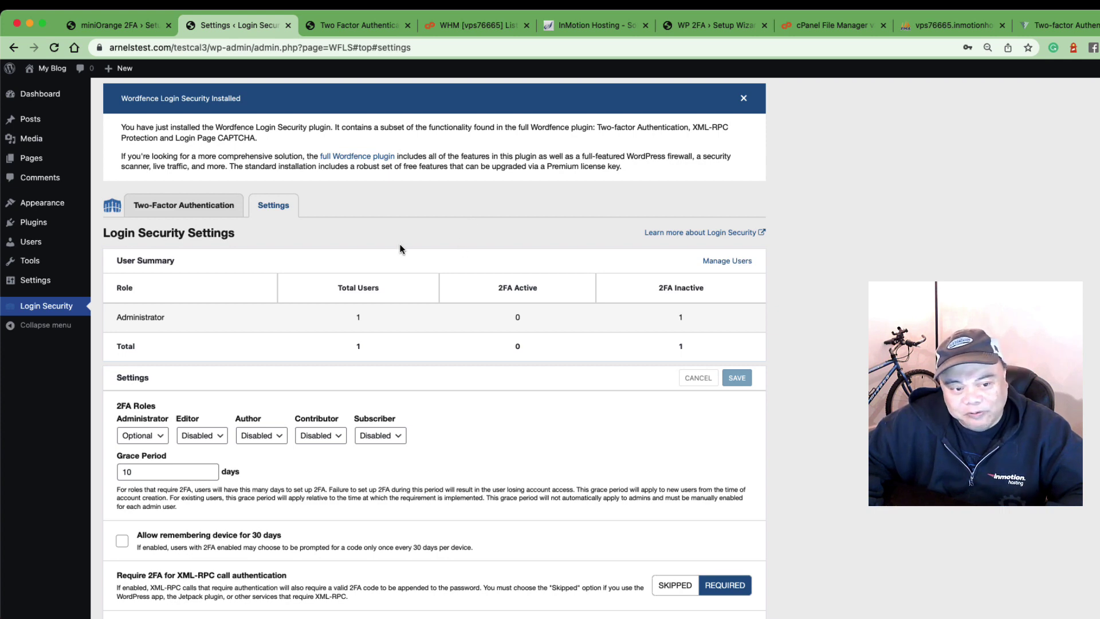
Step: Show Wordfence's Two-Factor Authentication setup page and examine the QR code, recovery codes and authenticator code sections
click(183, 205)
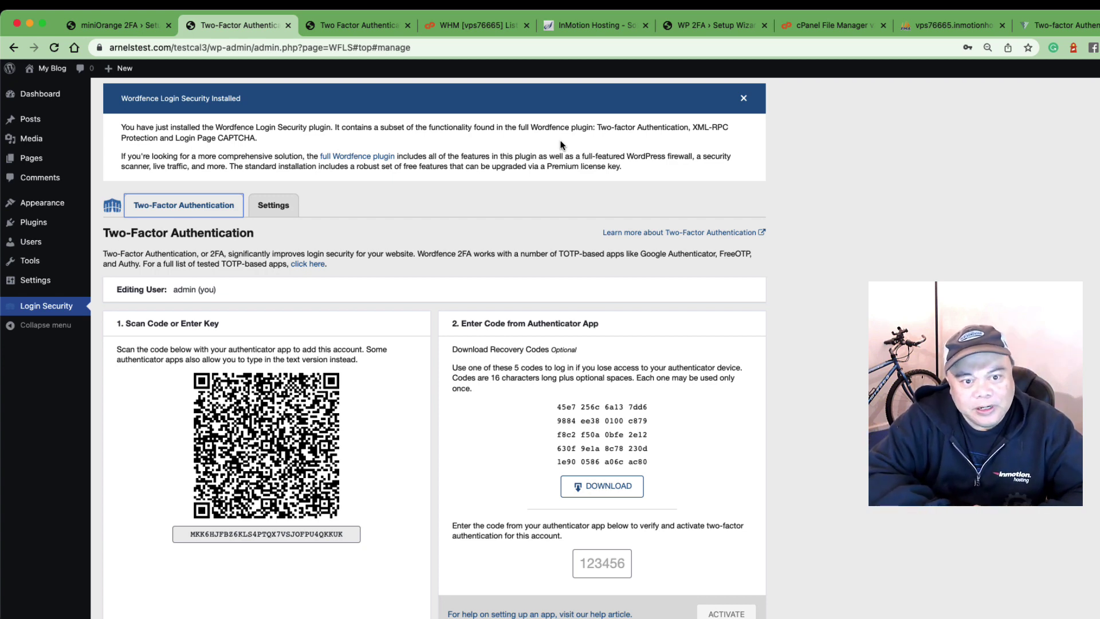
scroll(458, 183, down, 3)
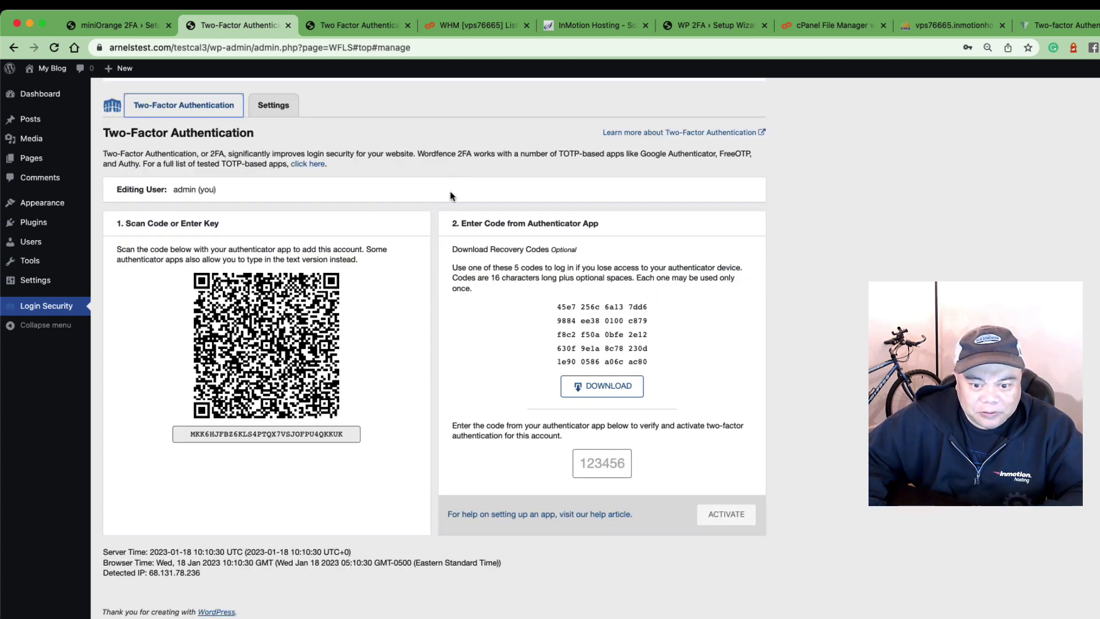
scroll(451, 196, up, 3)
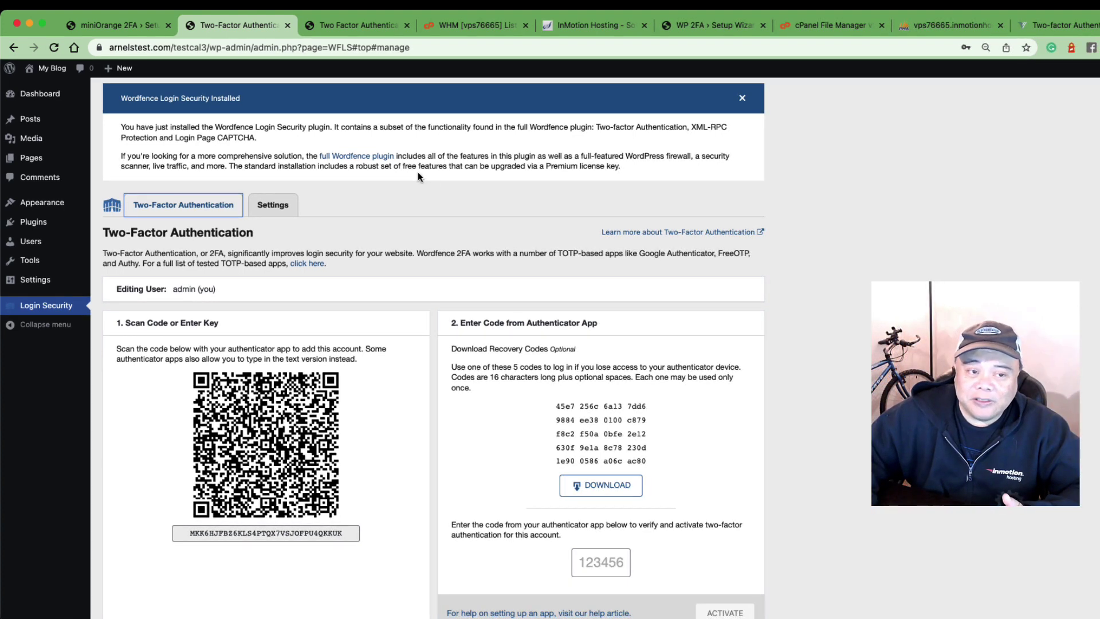
scroll(477, 182, down, 3)
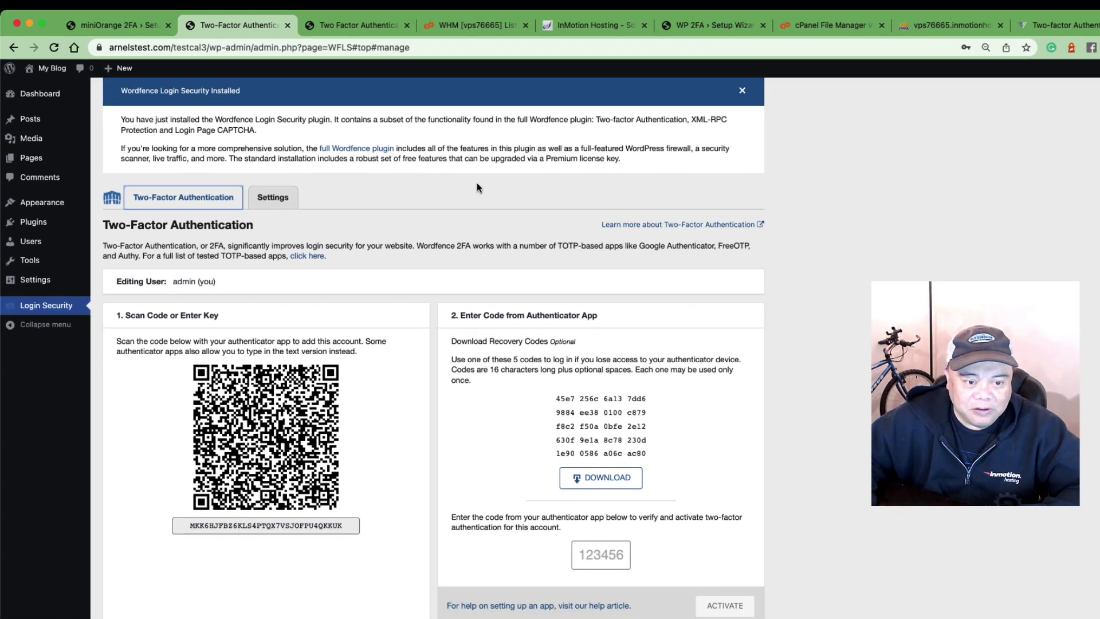
scroll(453, 250, up, 3)
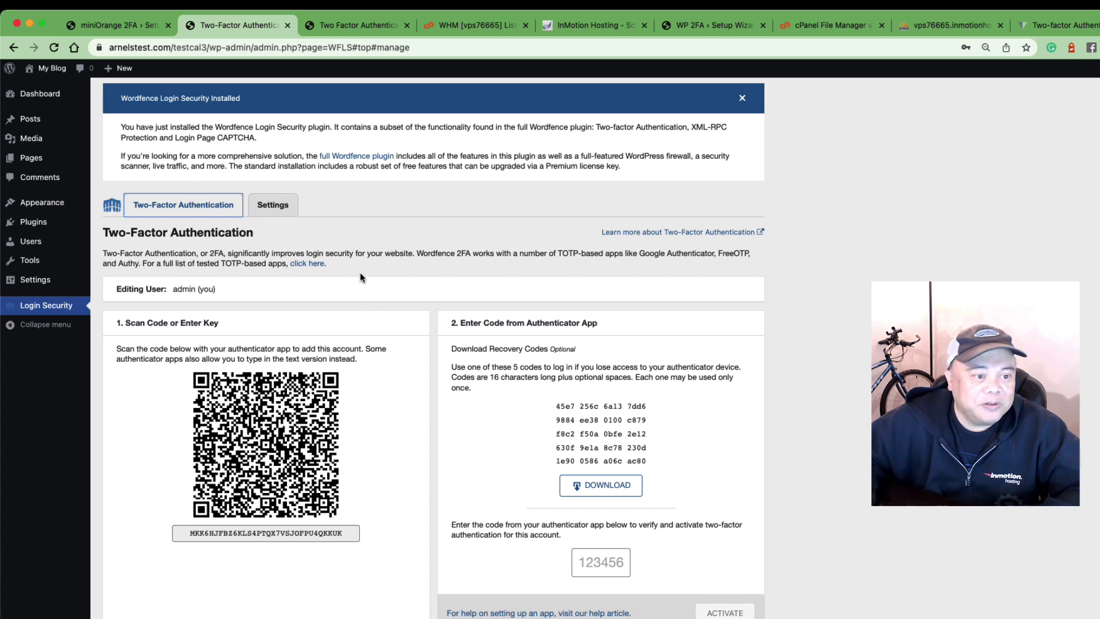
Step: Return to the Wordfence Login Security settings and look over the user summary, 2FA roles and IP allowlist options
click(273, 205)
scroll(450, 356, down, 1)
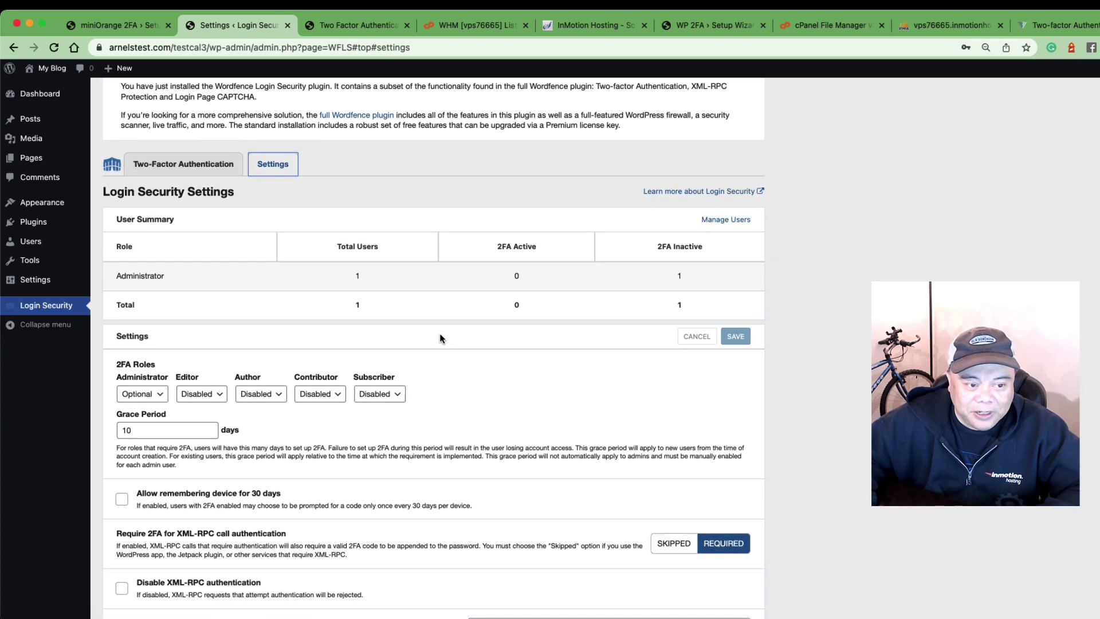
scroll(440, 338, down, 5)
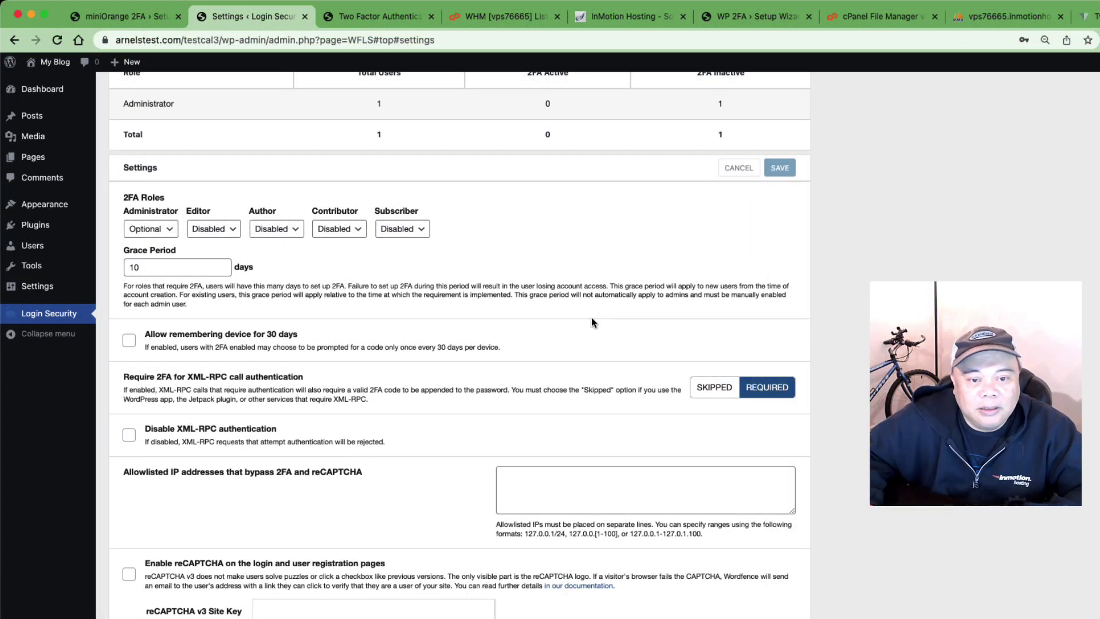
scroll(592, 322, up, 5)
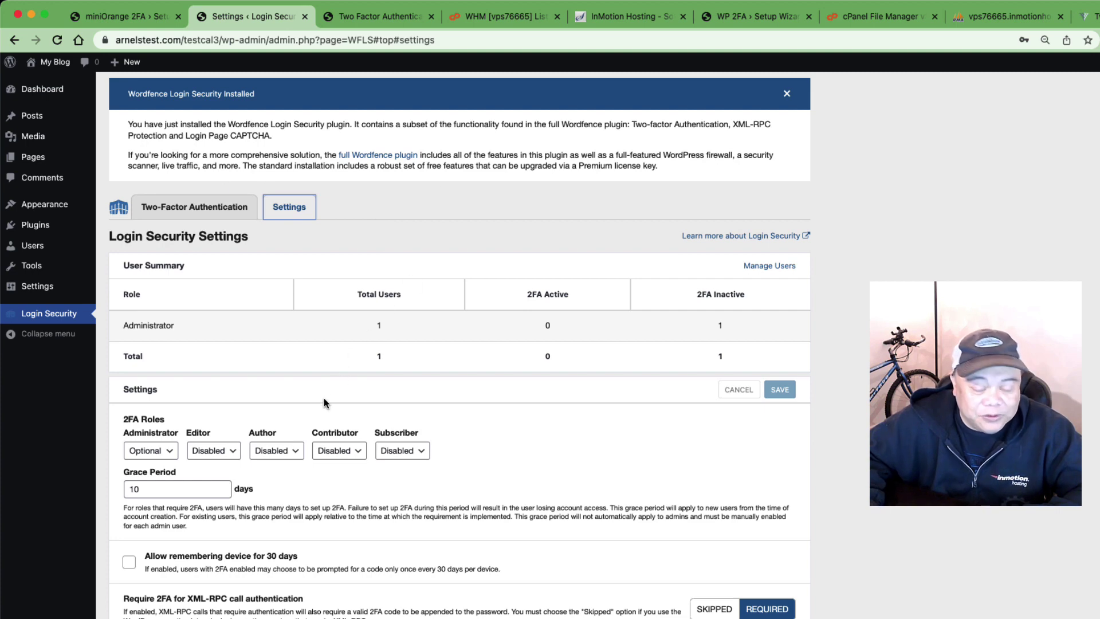
Step: Switch to the site with the Two Factor Authentication plugin and review its personal activation, setup code and algorithm settings
click(394, 19)
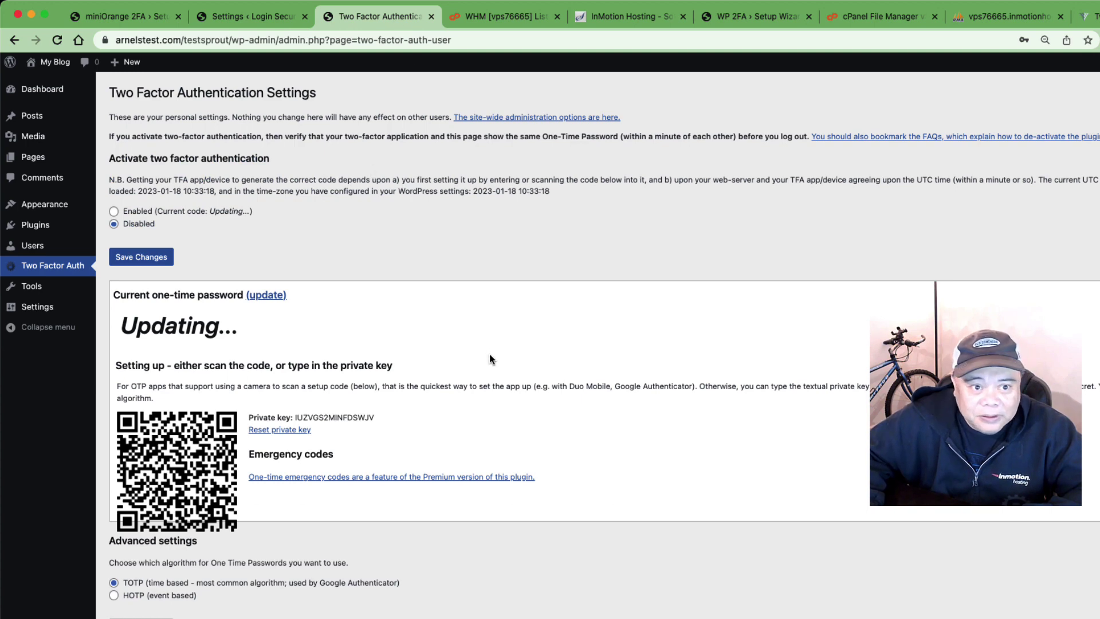
scroll(446, 261, down, 2)
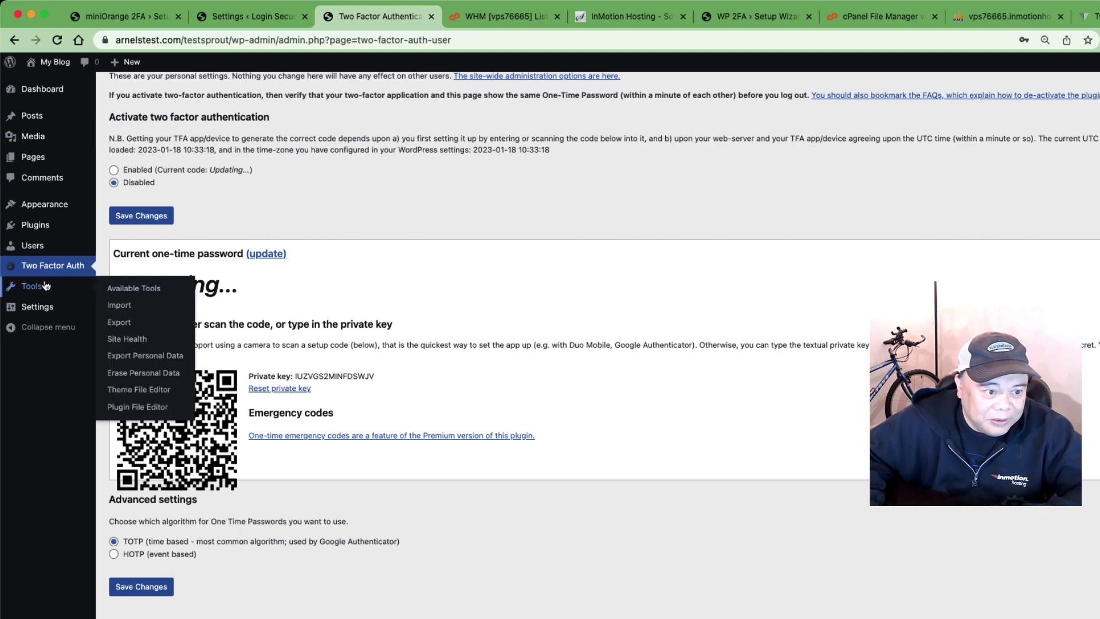
mouse_move(42, 313)
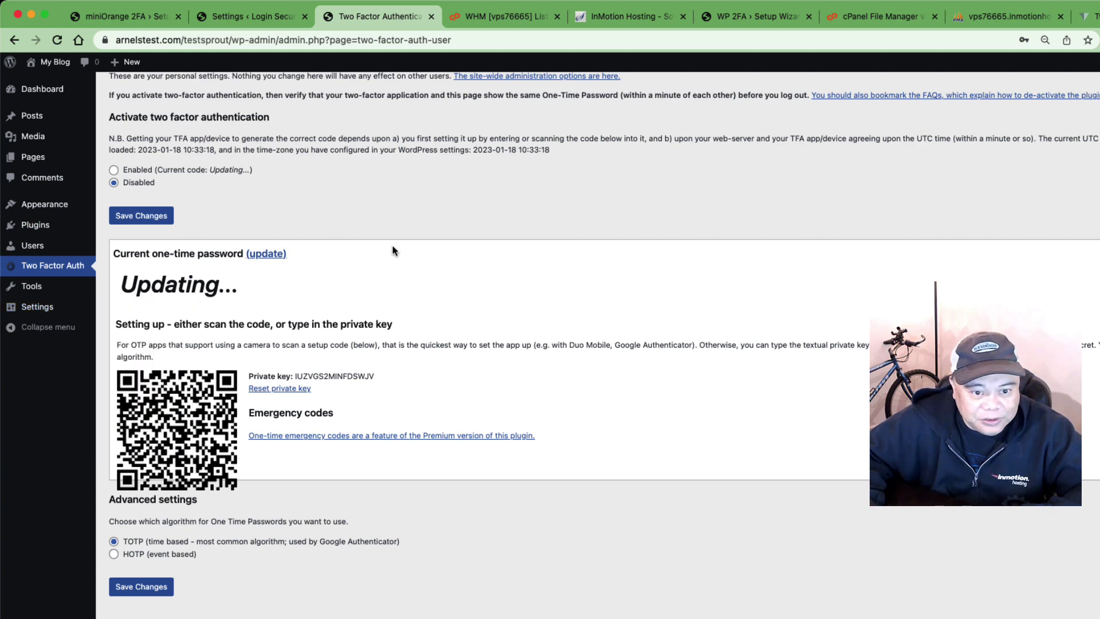
scroll(487, 230, up, 2)
scroll(476, 225, down, 2)
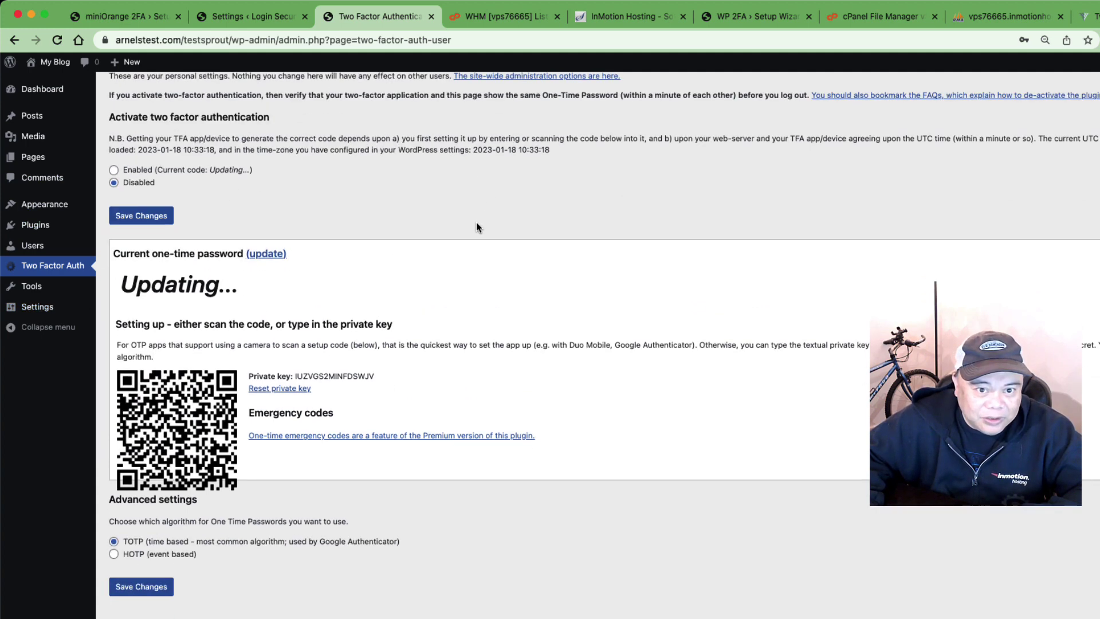
scroll(477, 227, up, 2)
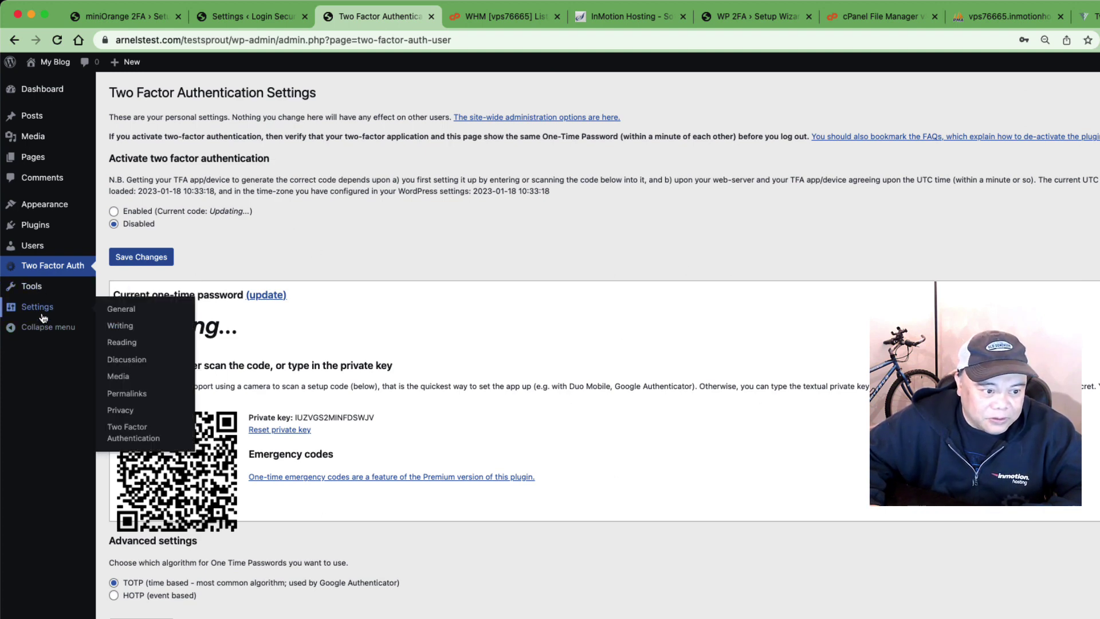
Step: Open the Two Factor Authentication plugin's site-wide admin settings and examine the user role, compulsory use, trusted device and XMLRPC sections
click(146, 435)
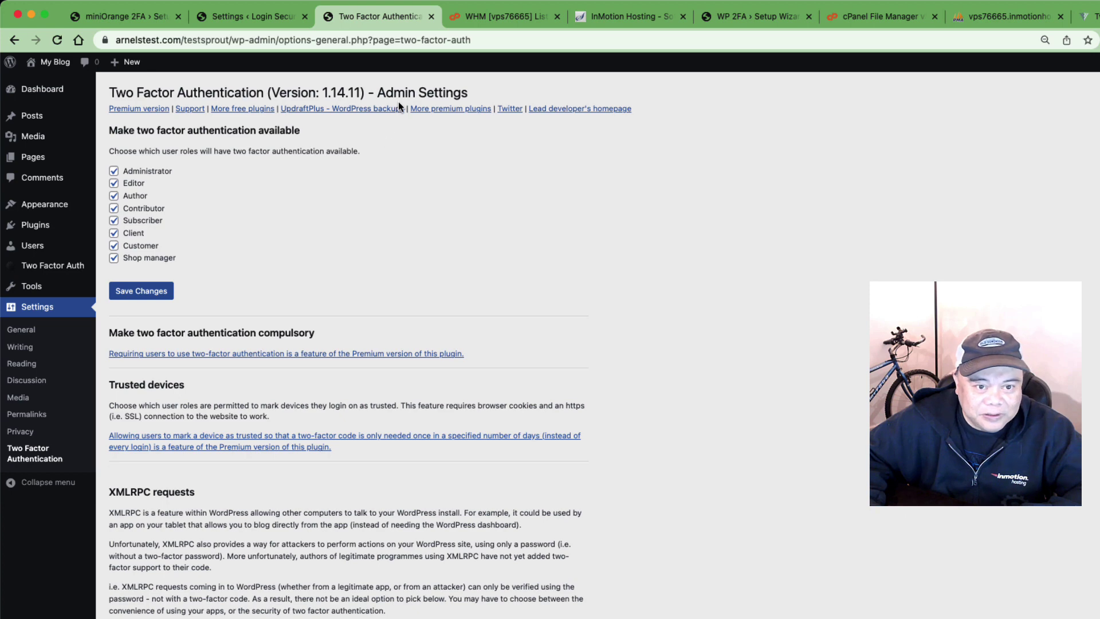
scroll(443, 213, down, 1)
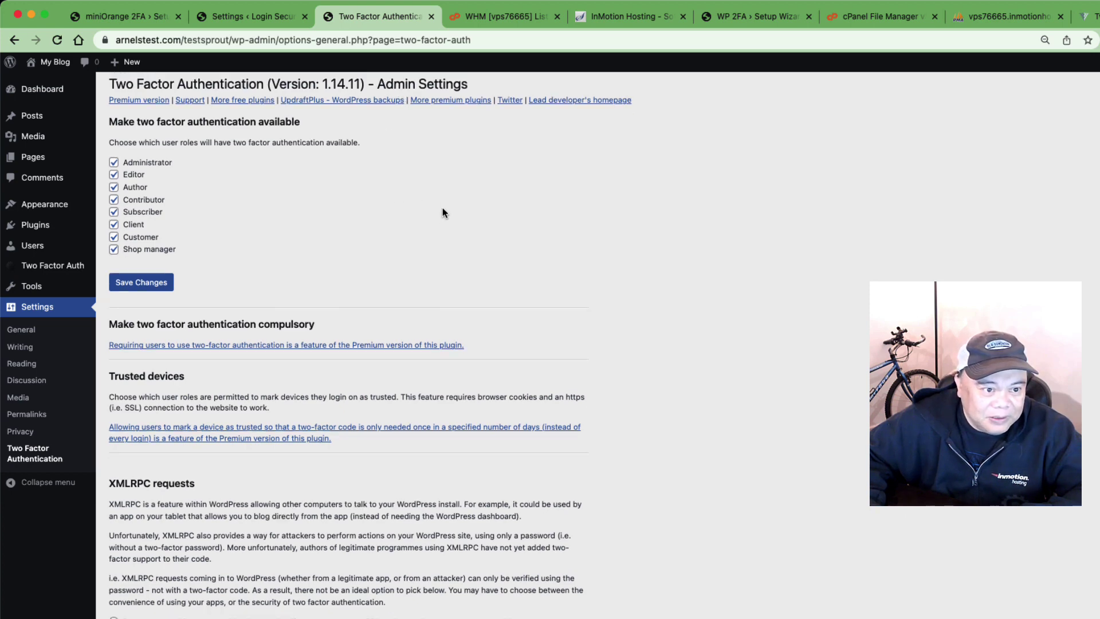
scroll(443, 213, up, 1)
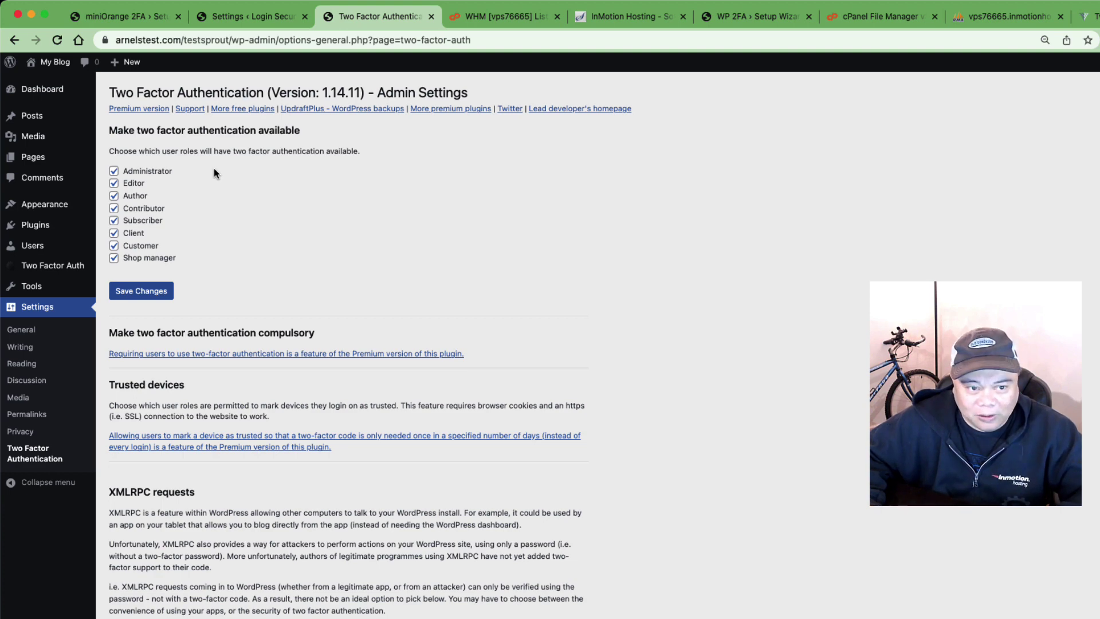
scroll(269, 182, down, 2)
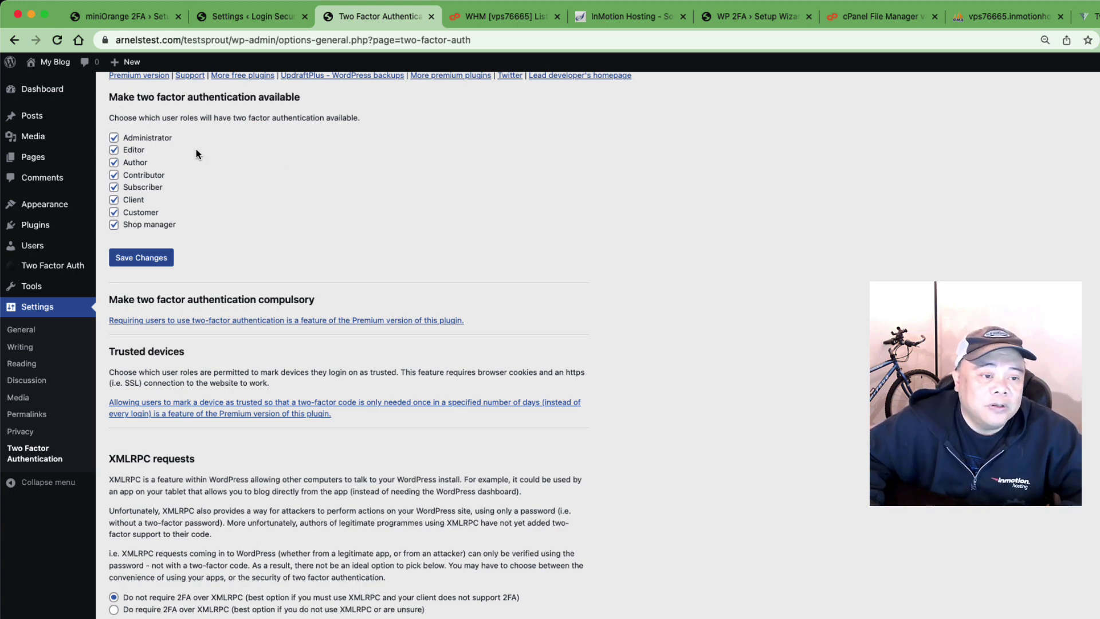
scroll(500, 159, up, 1)
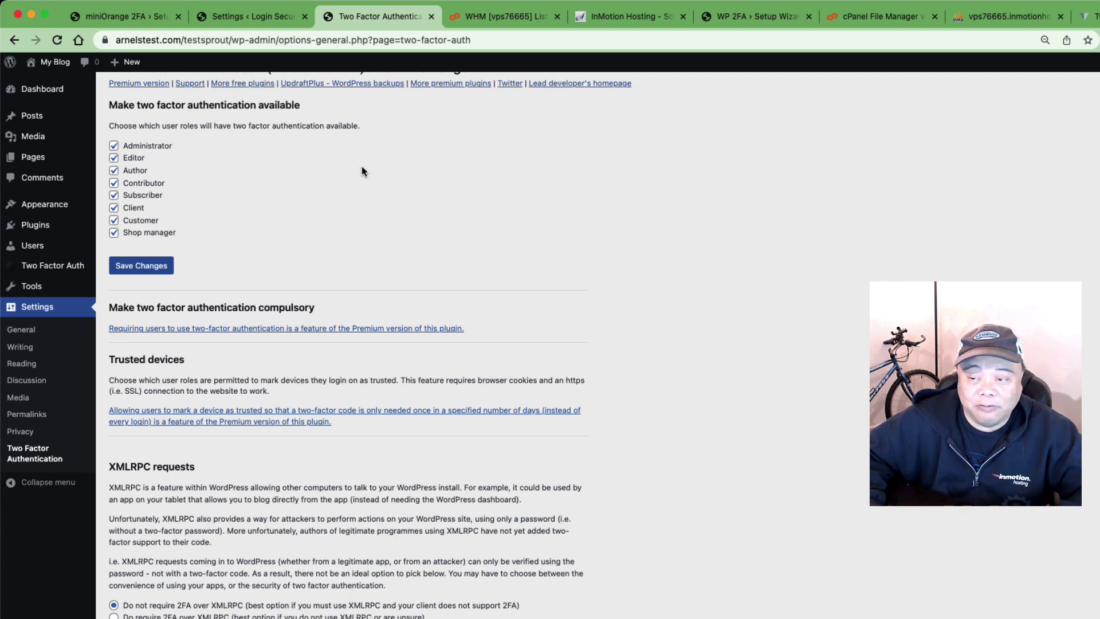
scroll(356, 191, down, 3)
scroll(354, 191, up, 4)
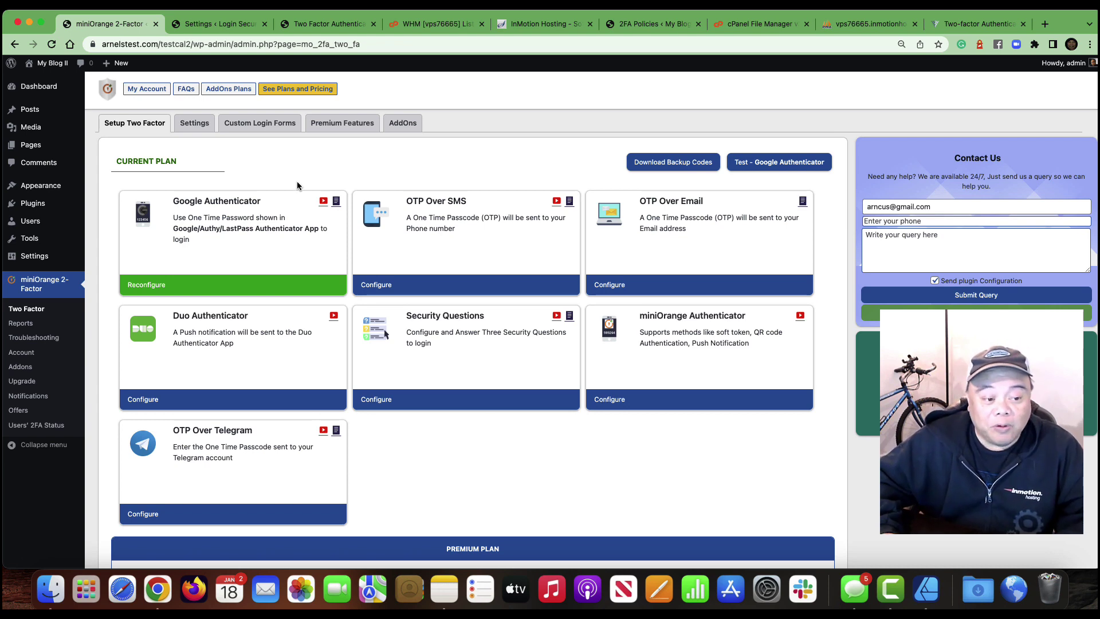
Step: Review the miniOrange 2-Factor authentication methods for the current and premium plans and show the plugin's premium features
scroll(304, 178, down, 5)
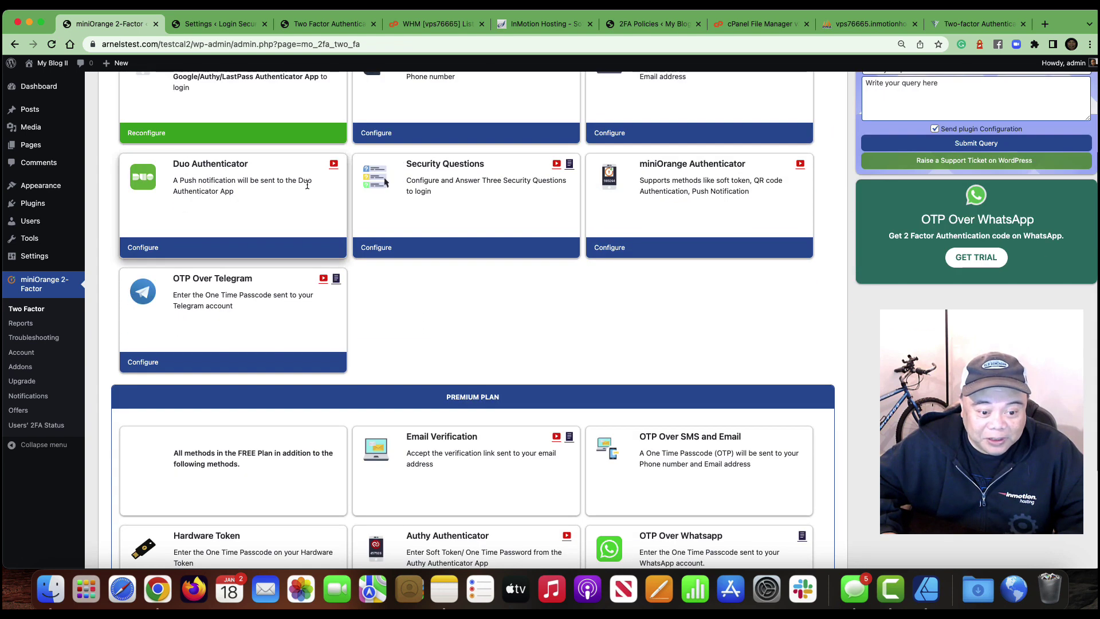
scroll(311, 189, down, 3)
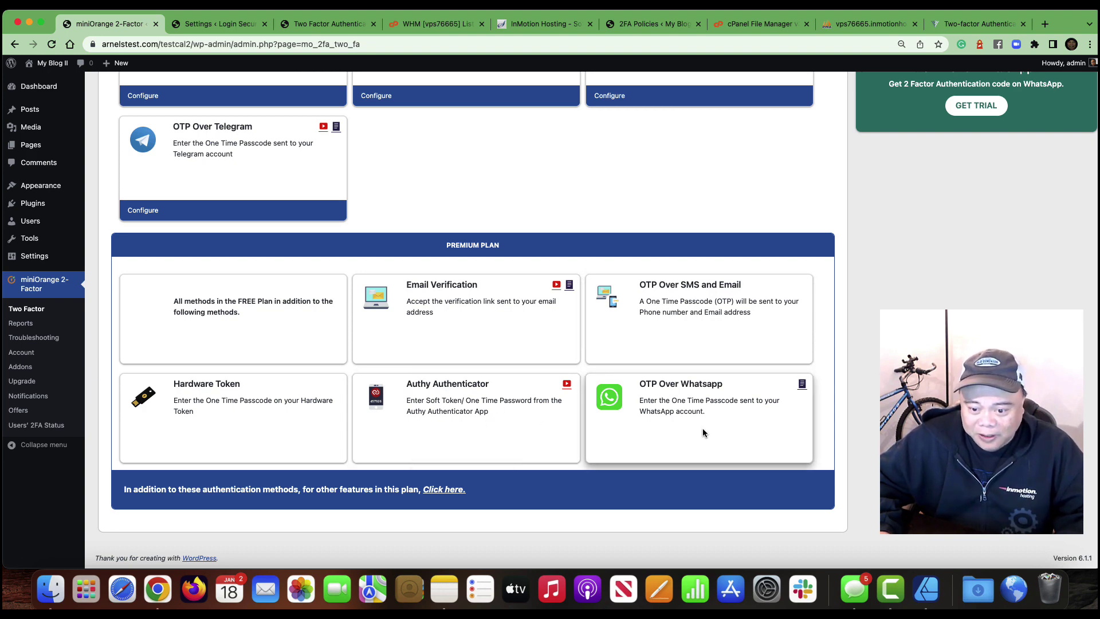
scroll(551, 235, up, 10)
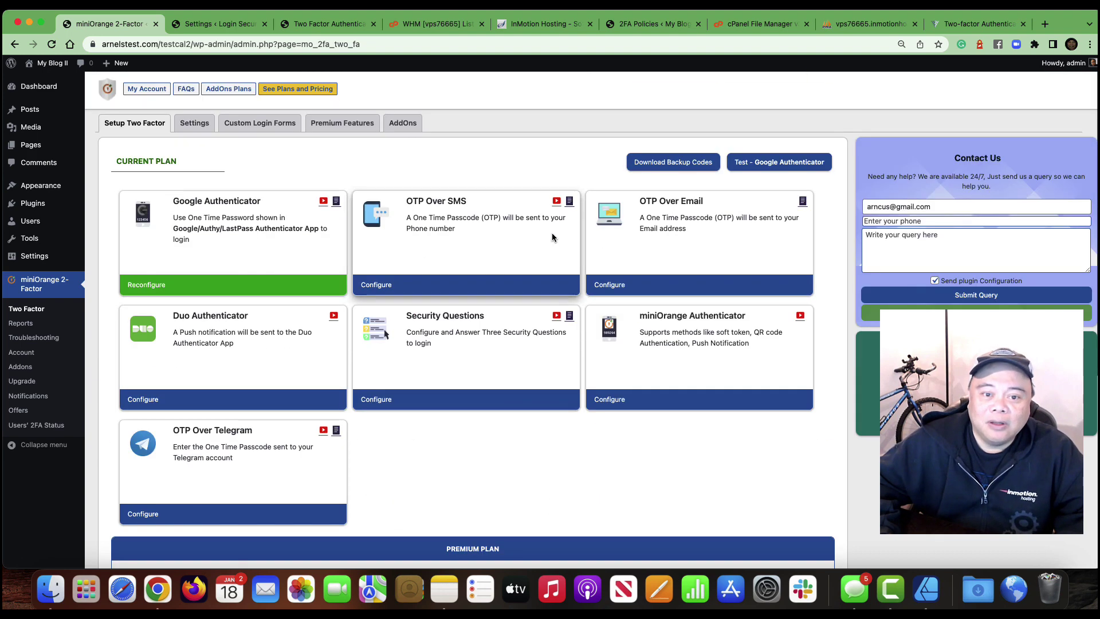
click(356, 125)
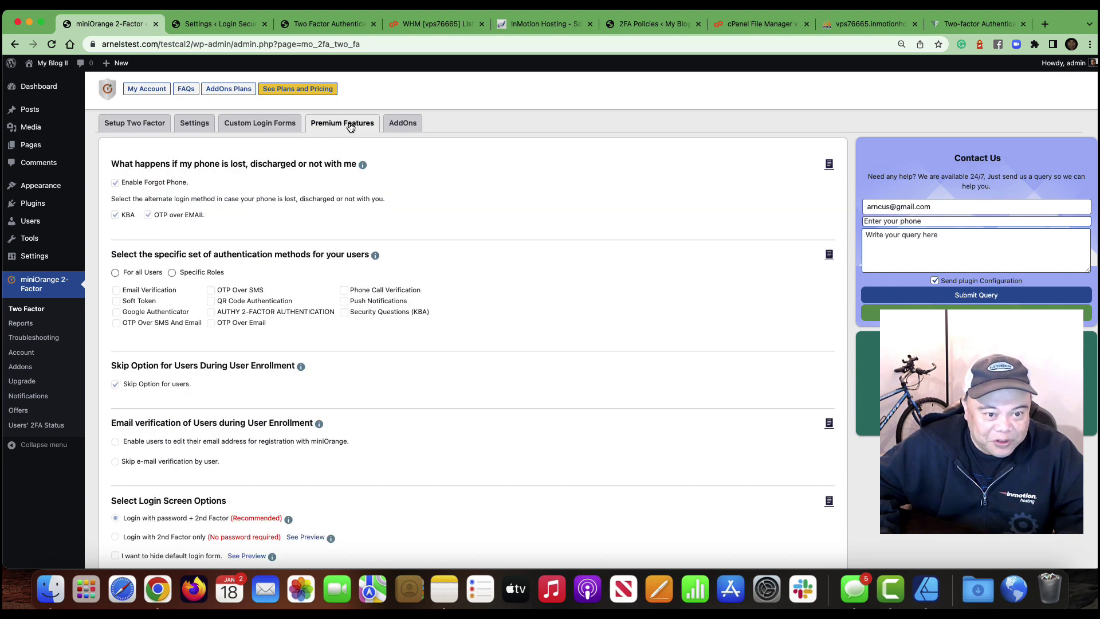
Step: Review miniOrange's premium login screen and user enrollment options along with the add-ons provided in the premium plan
scroll(395, 203, down, 1)
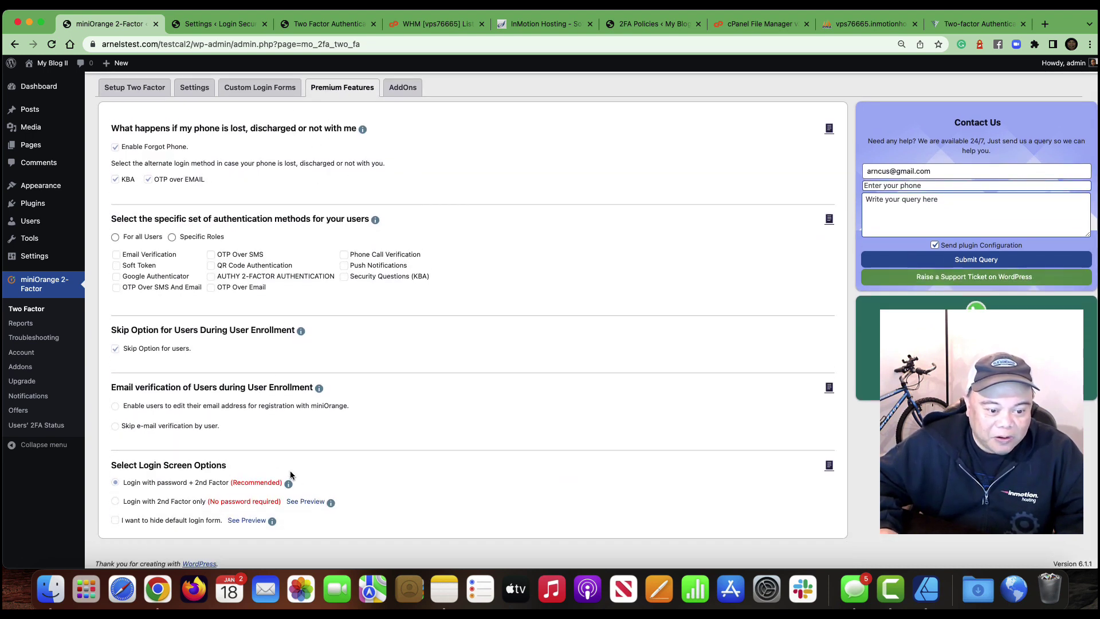
click(407, 92)
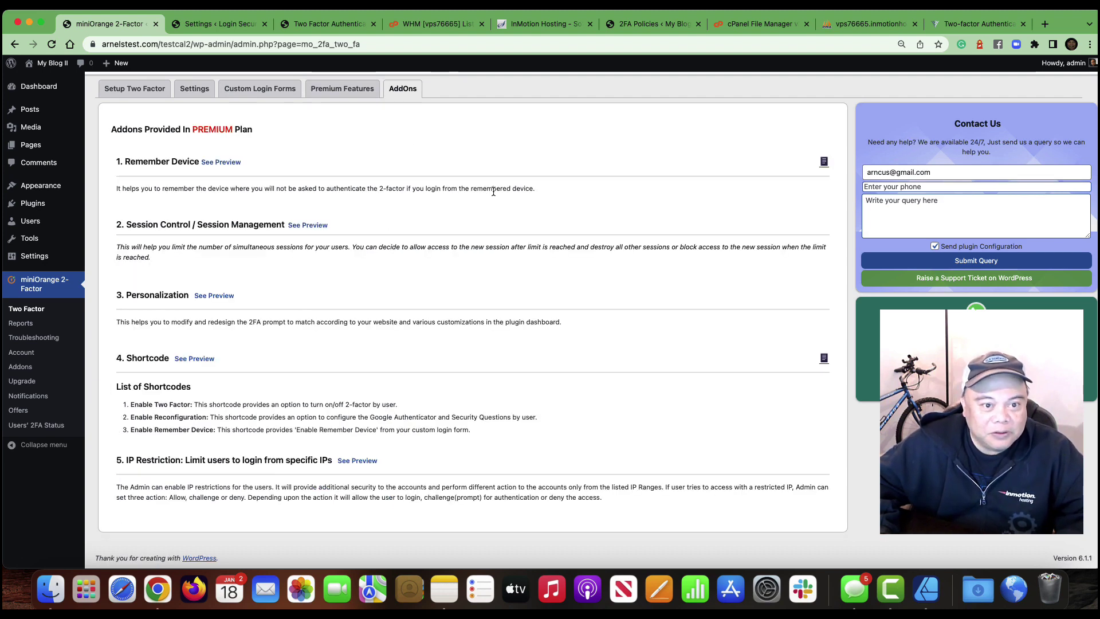
click(331, 90)
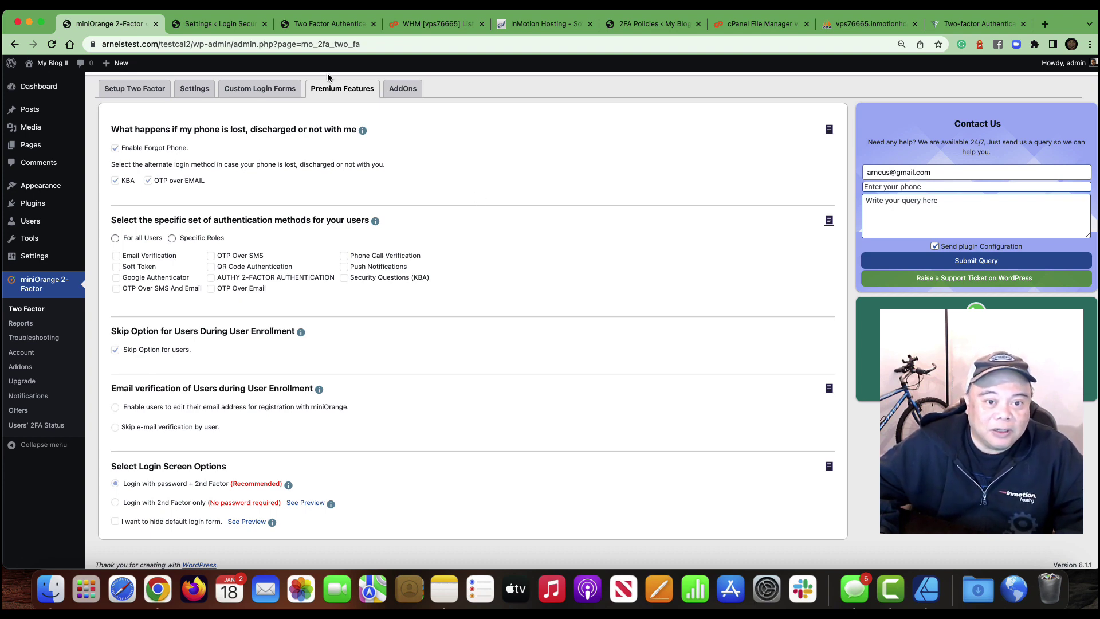
Step: Review miniOrange's supported custom login and registration forms and its general 2FA settings, finishing on the two-factor setup page
click(249, 95)
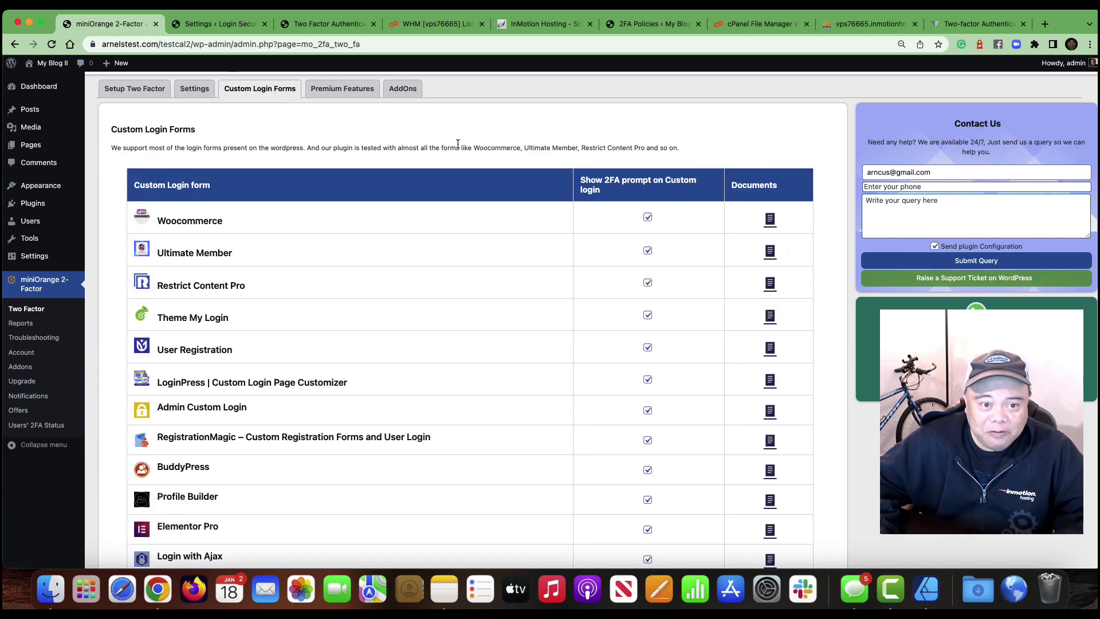
scroll(245, 253, up, 5)
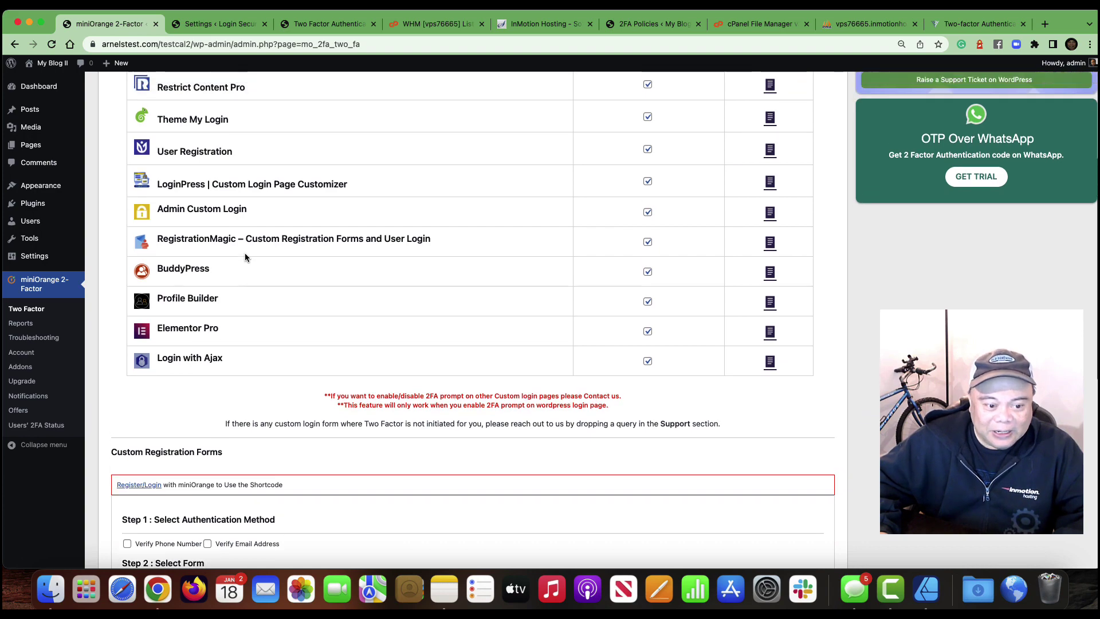
scroll(243, 246, down, 6)
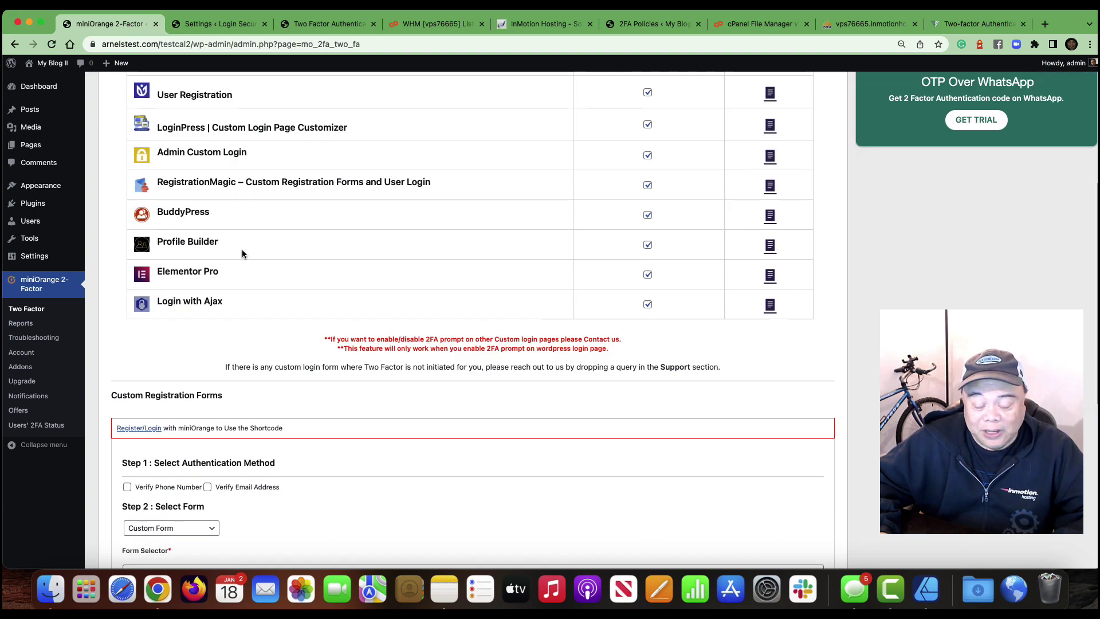
scroll(281, 253, up, 3)
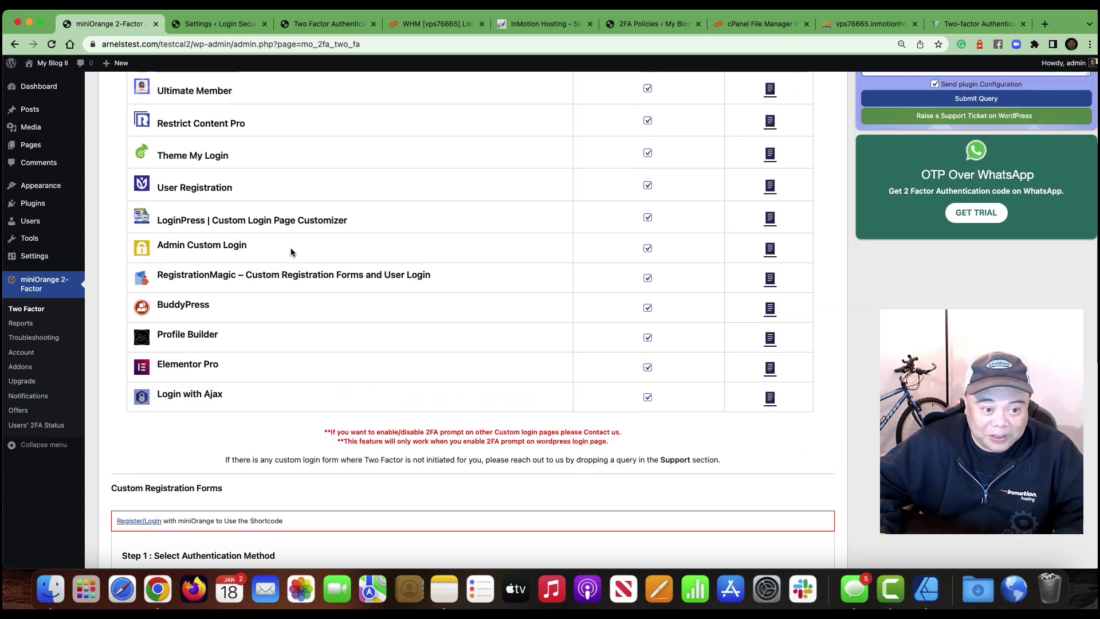
scroll(290, 248, up, 5)
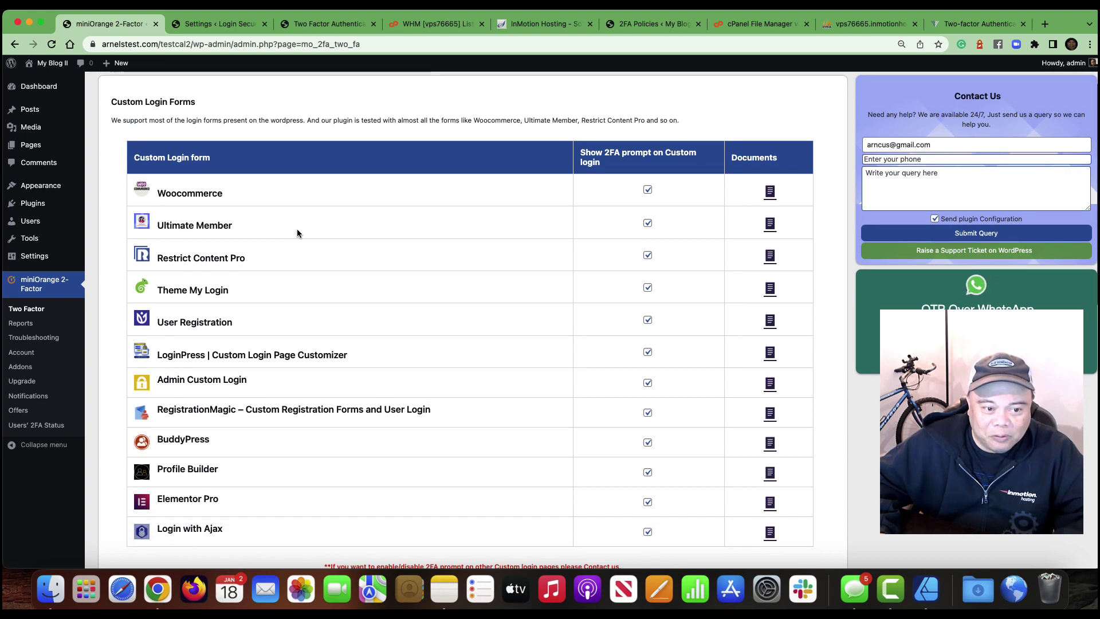
scroll(472, 231, down, 6)
scroll(464, 199, up, 5)
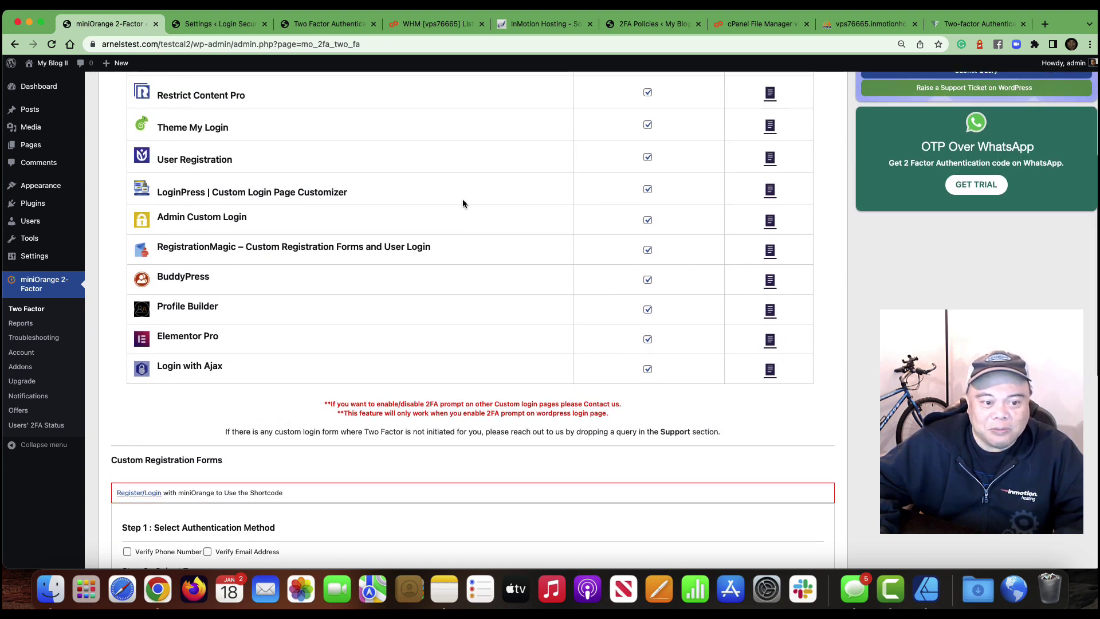
scroll(399, 163, up, 2)
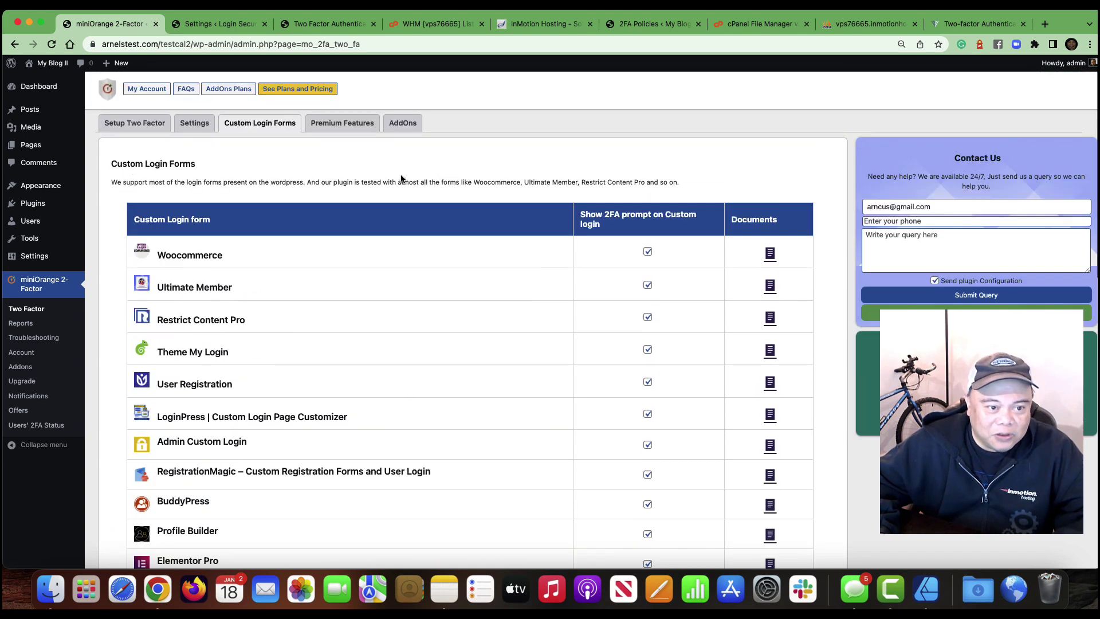
click(194, 123)
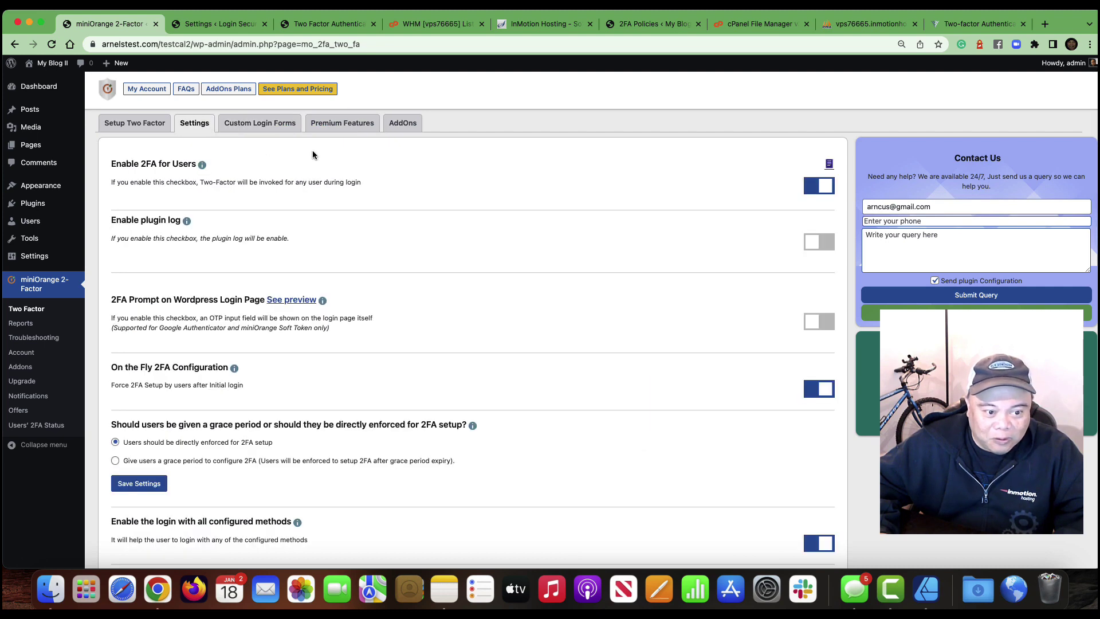
click(150, 124)
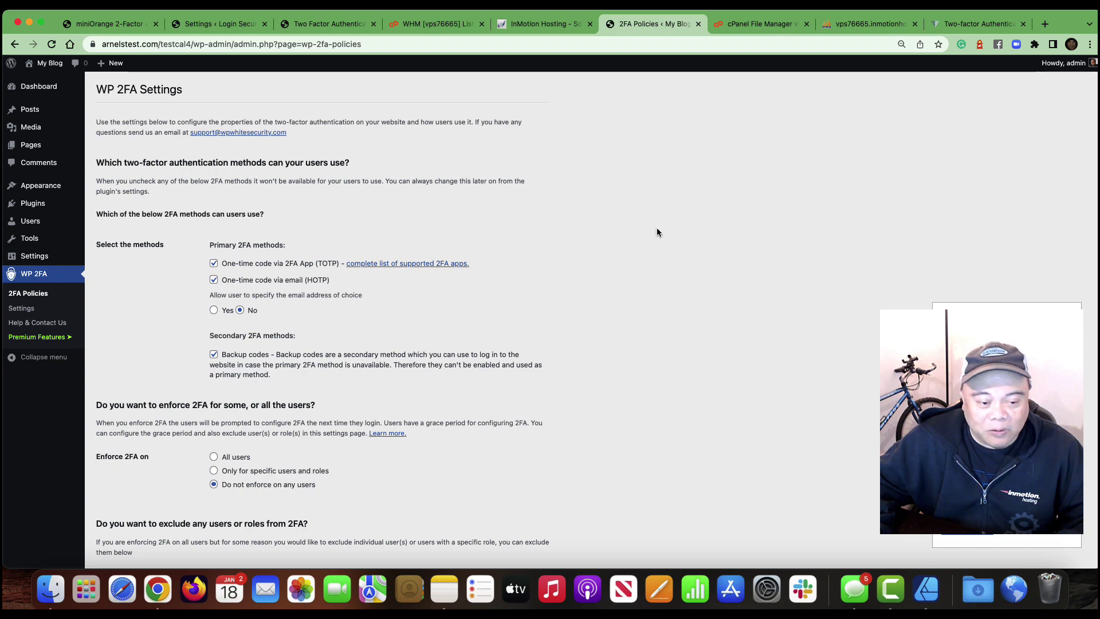
Step: Switch to the site with the WP 2FA policies and review the primary and secondary authentication methods users can choose
scroll(545, 252, down, 3)
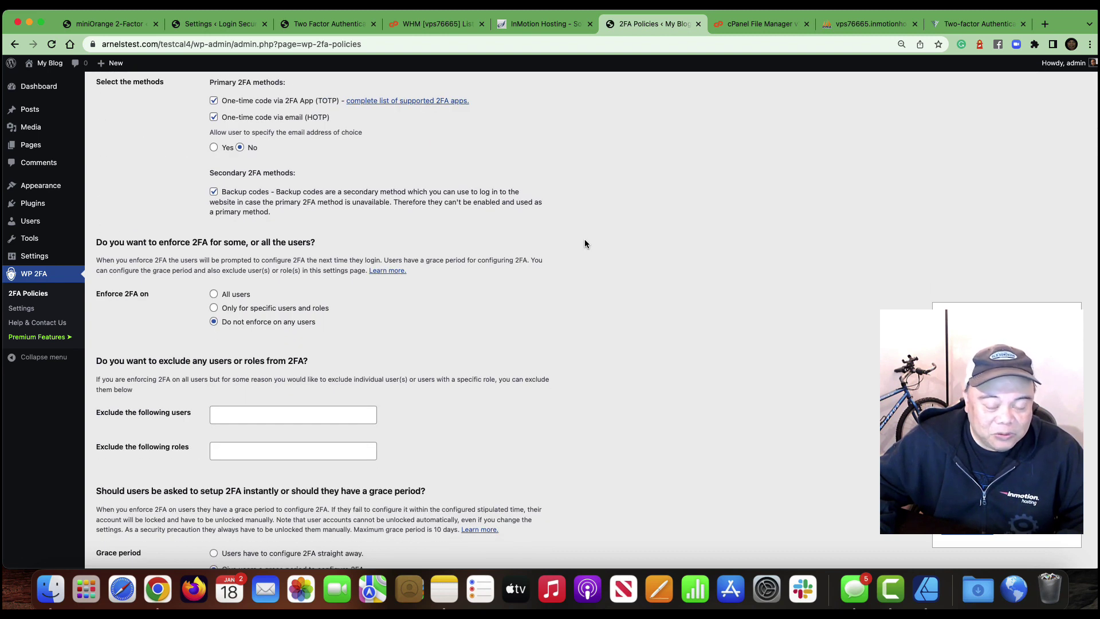
scroll(590, 242, up, 3)
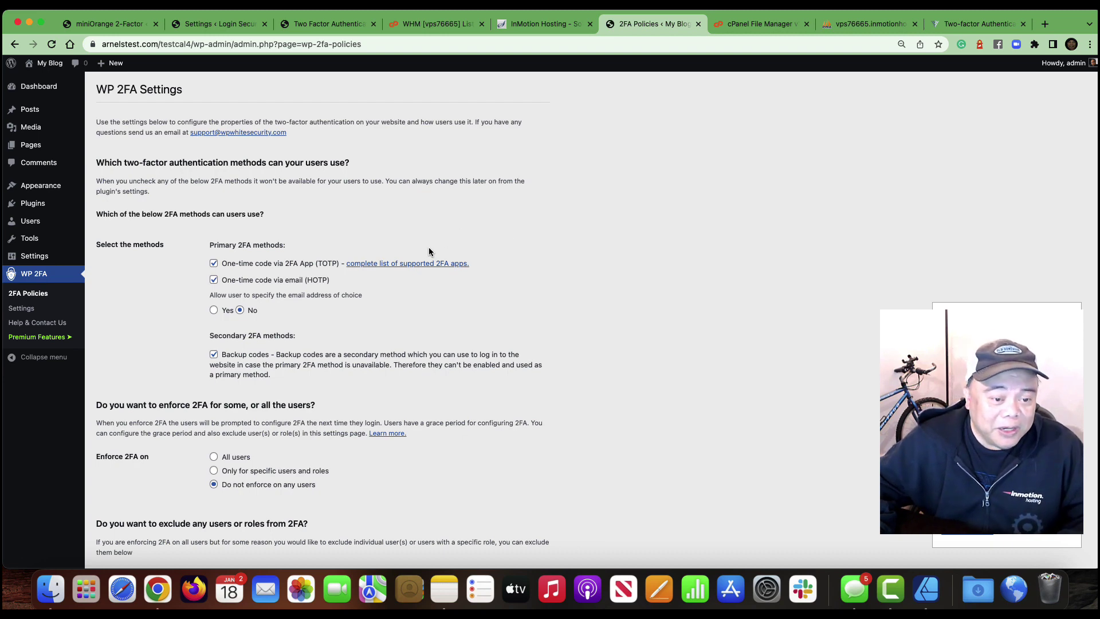
scroll(499, 263, down, 3)
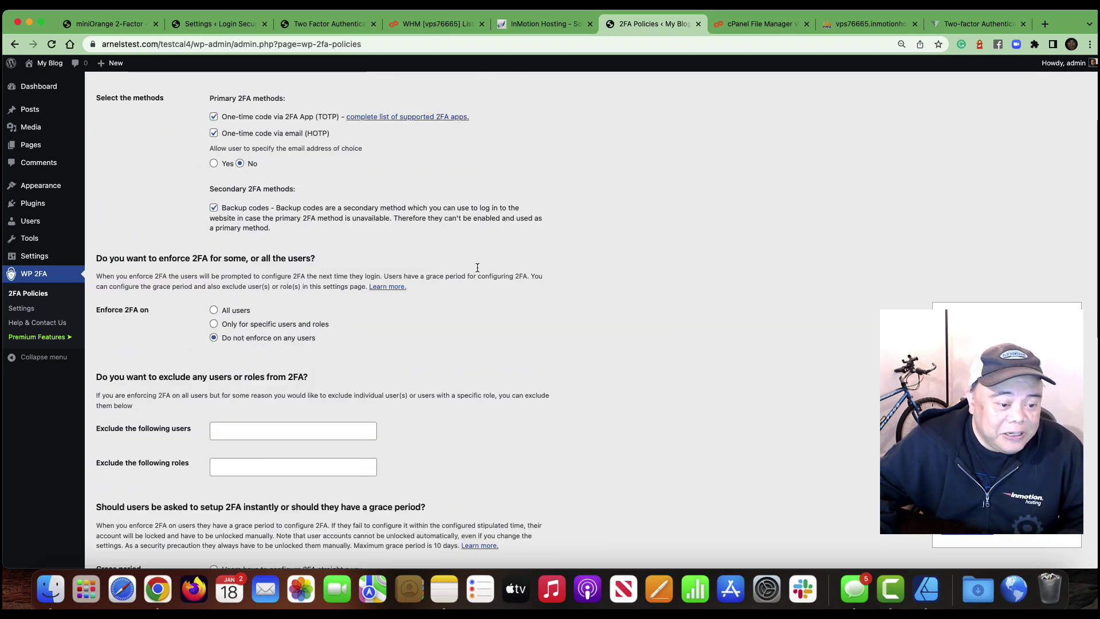
scroll(429, 270, up, 3)
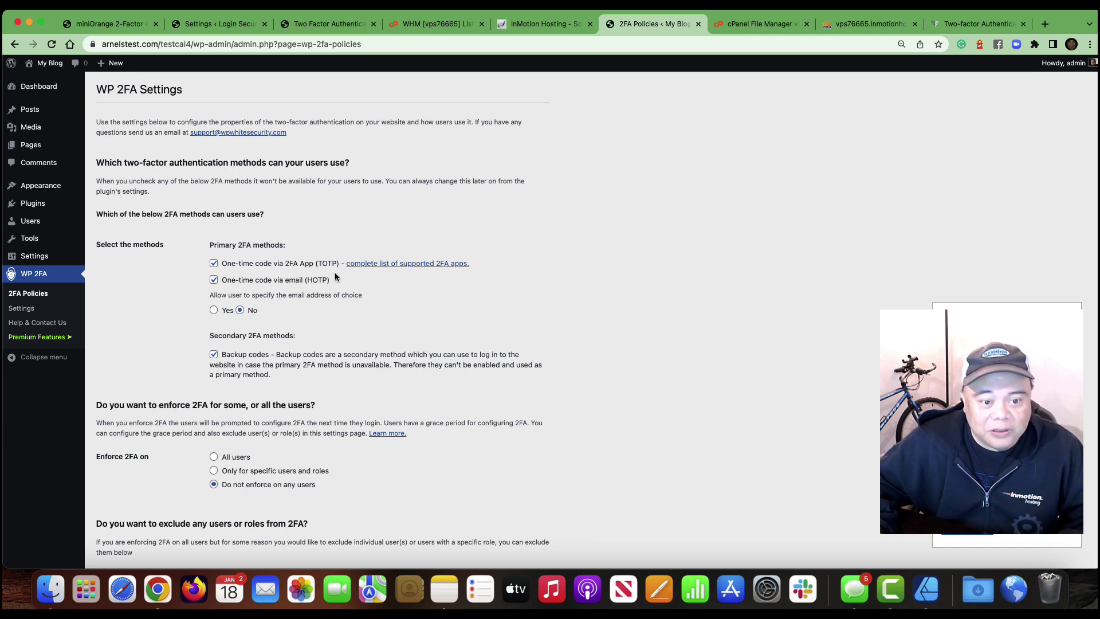
scroll(456, 304, down, 1)
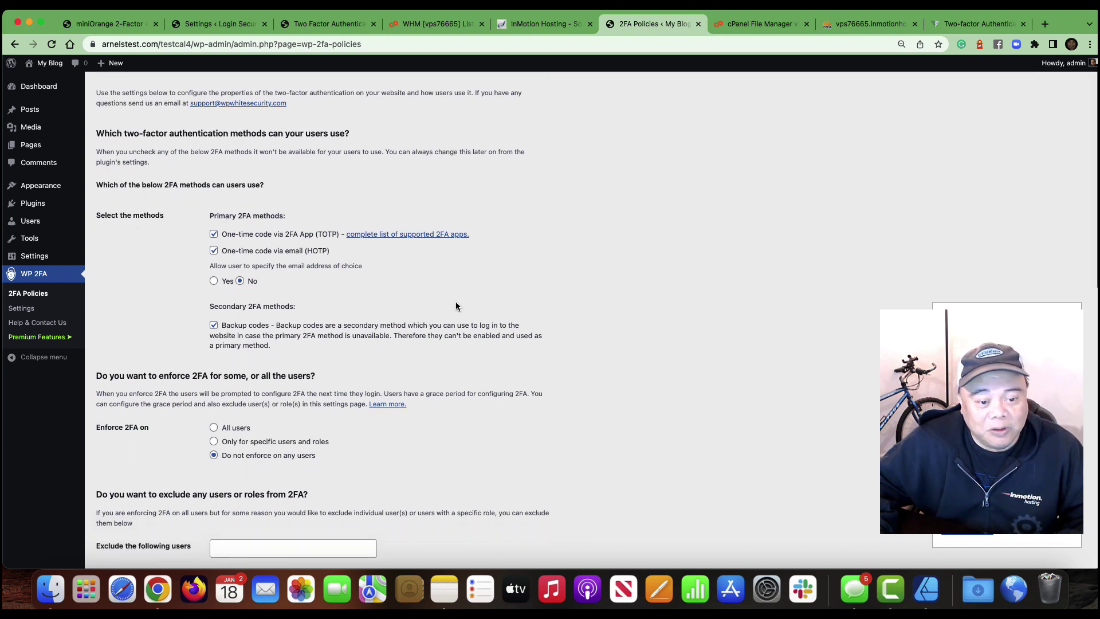
scroll(456, 304, down, 1)
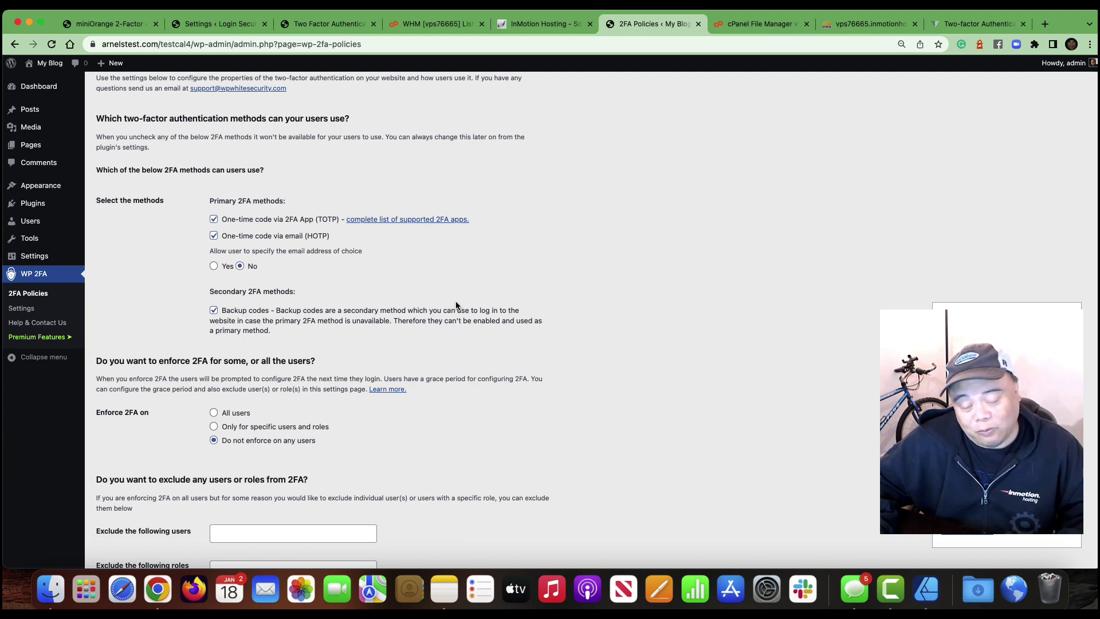
scroll(401, 241, down, 1)
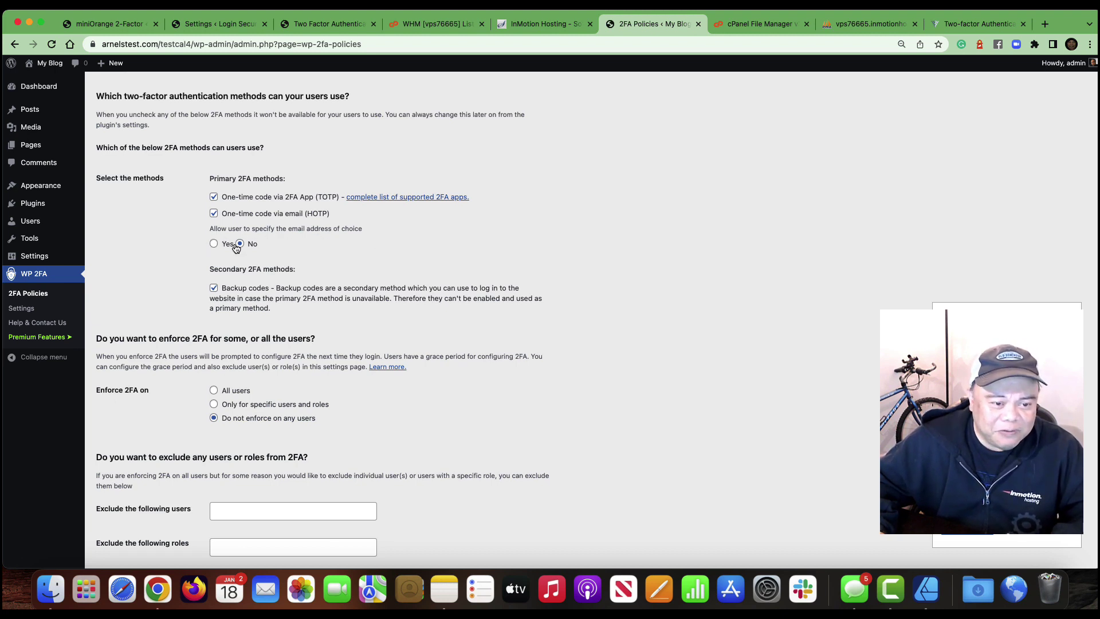
Step: Examine the WP 2FA policies for enforcing 2FA, excluding users or roles, and granting a grace period
scroll(373, 248, down, 2)
scroll(182, 268, down, 3)
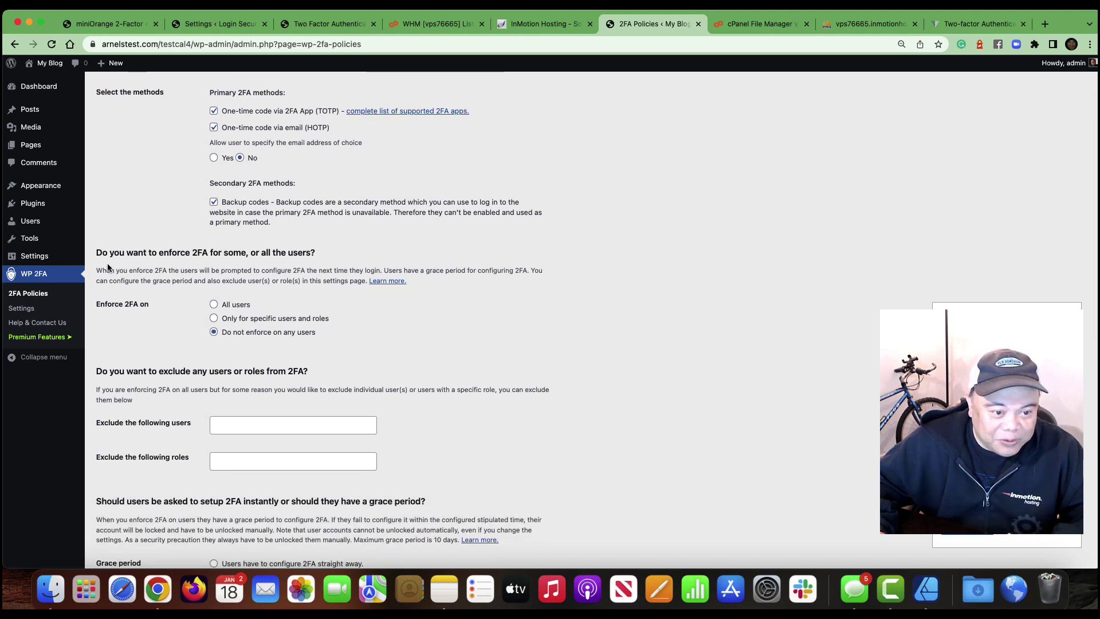
scroll(326, 273, down, 4)
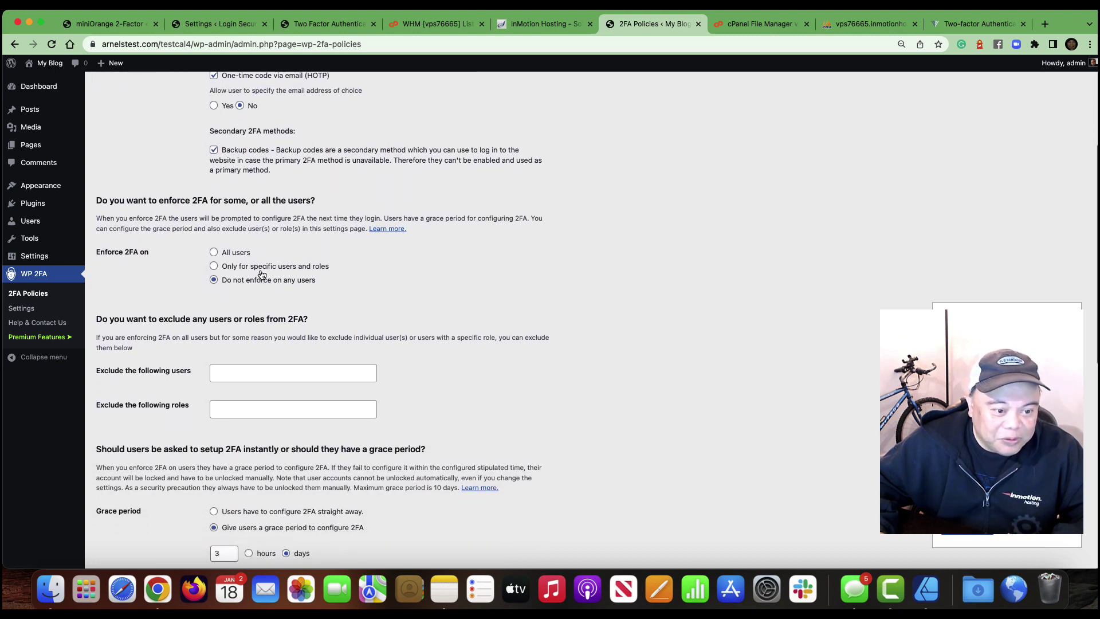
scroll(280, 300, down, 15)
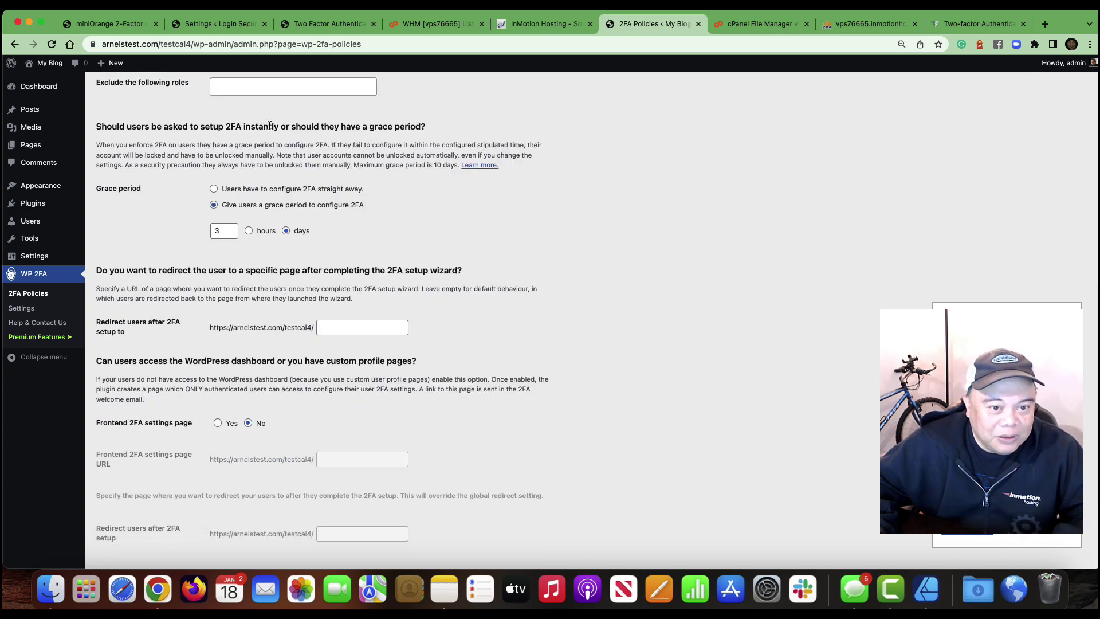
Step: Examine the WP 2FA policies for post-setup redirection, the frontend 2FA settings page and hiding the Remove 2FA button
scroll(340, 214, down, 4)
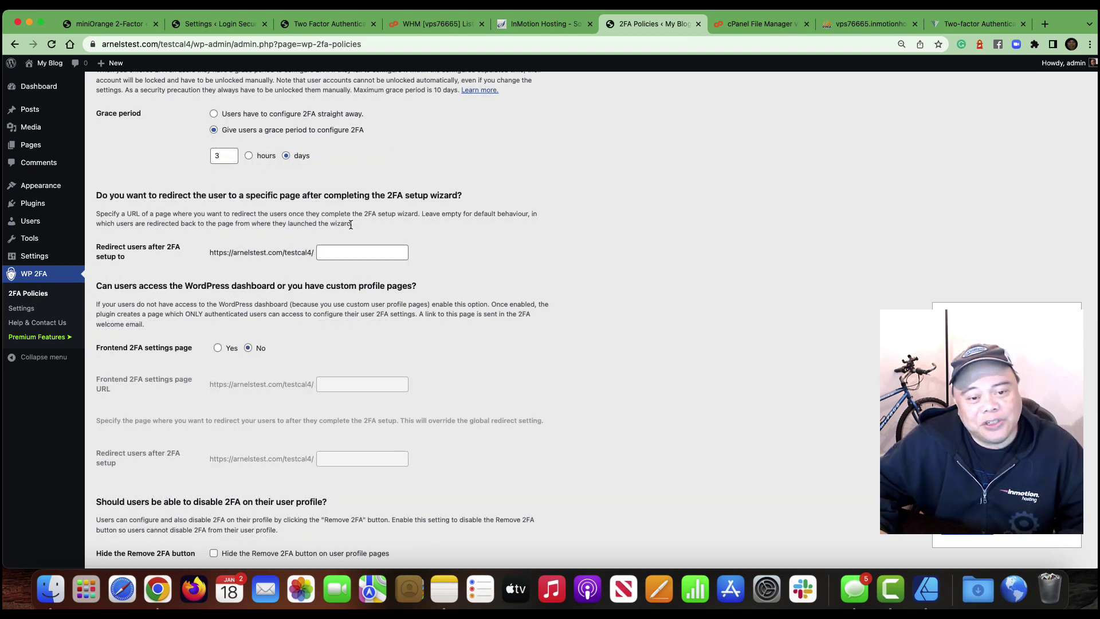
scroll(363, 198, down, 1)
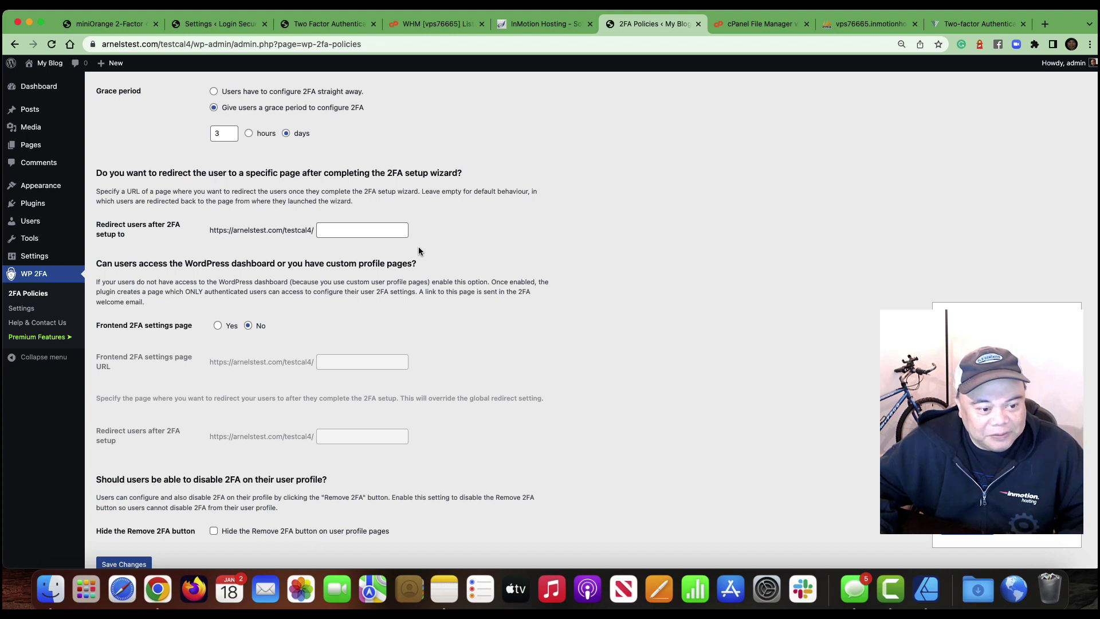
scroll(384, 241, down, 2)
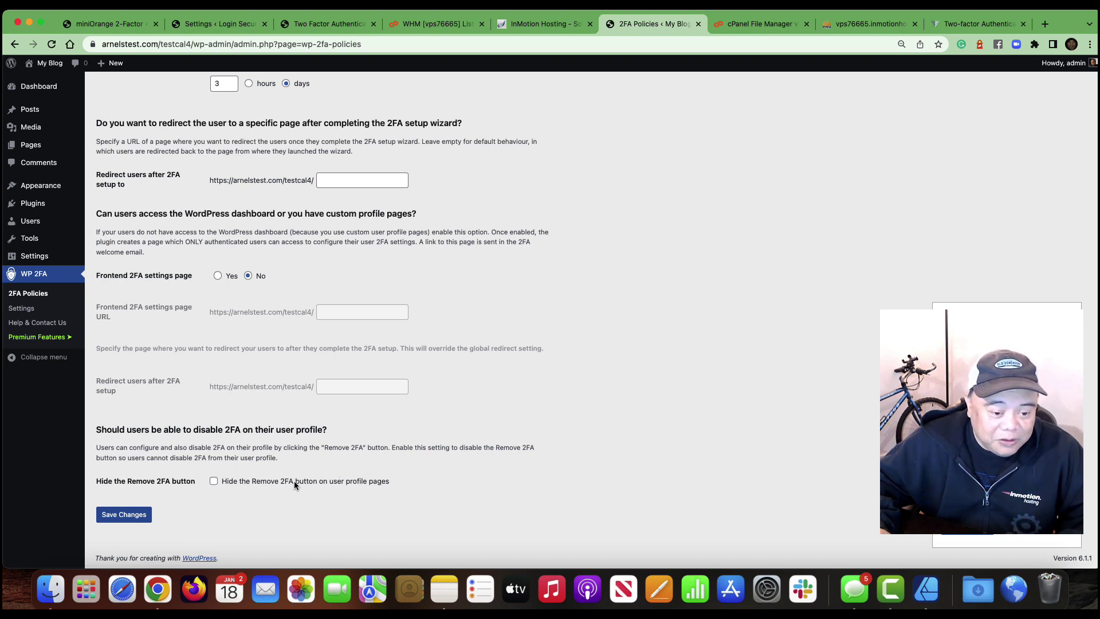
scroll(568, 318, up, 1)
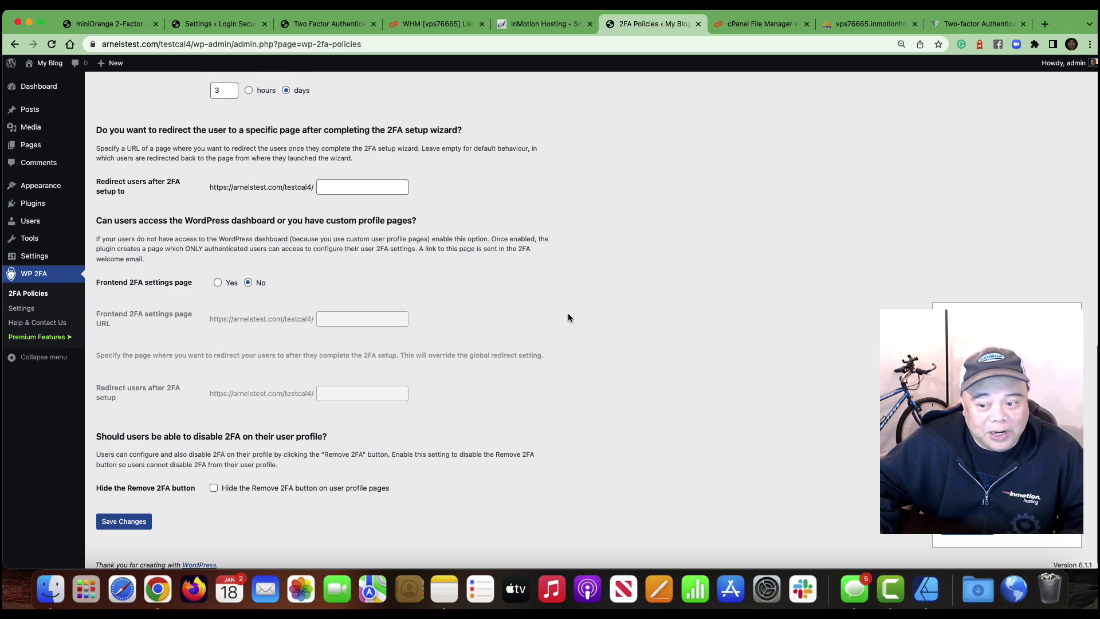
Step: Open WP 2FA's Premium Features page and compare the premium and free feature lists and upgrade benefits
scroll(569, 317, up, 5)
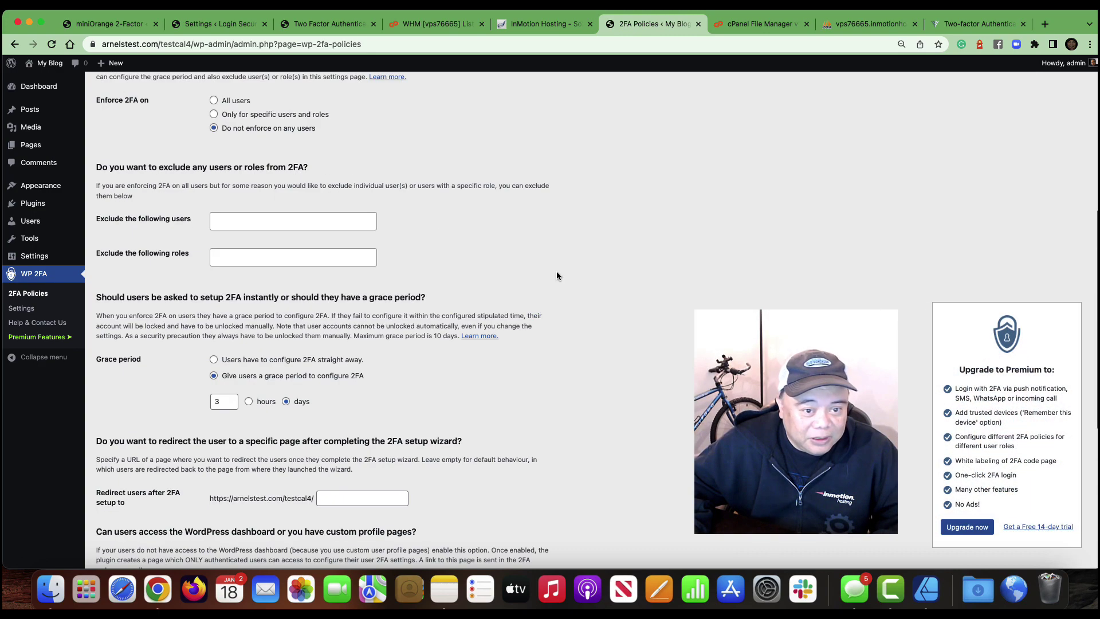
scroll(561, 270, up, 2)
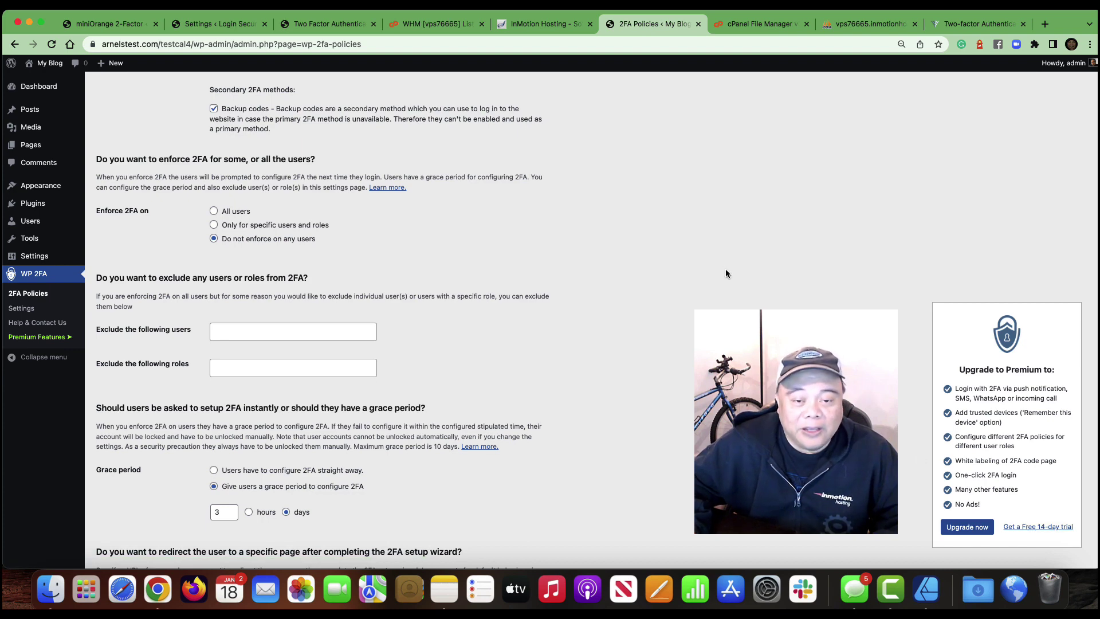
scroll(638, 246, up, 5)
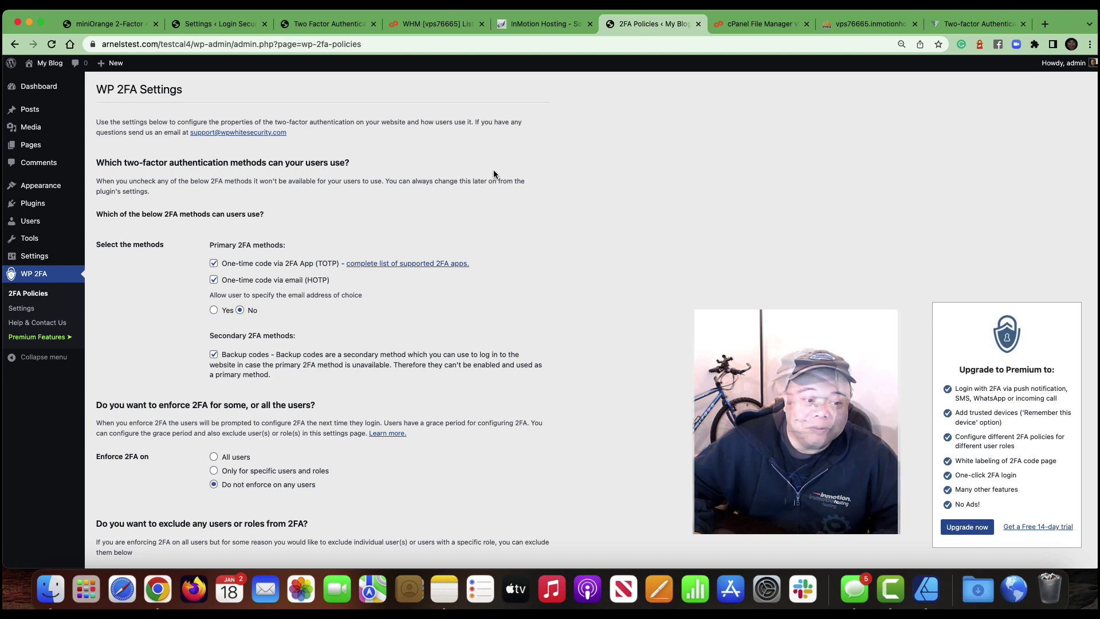
click(44, 340)
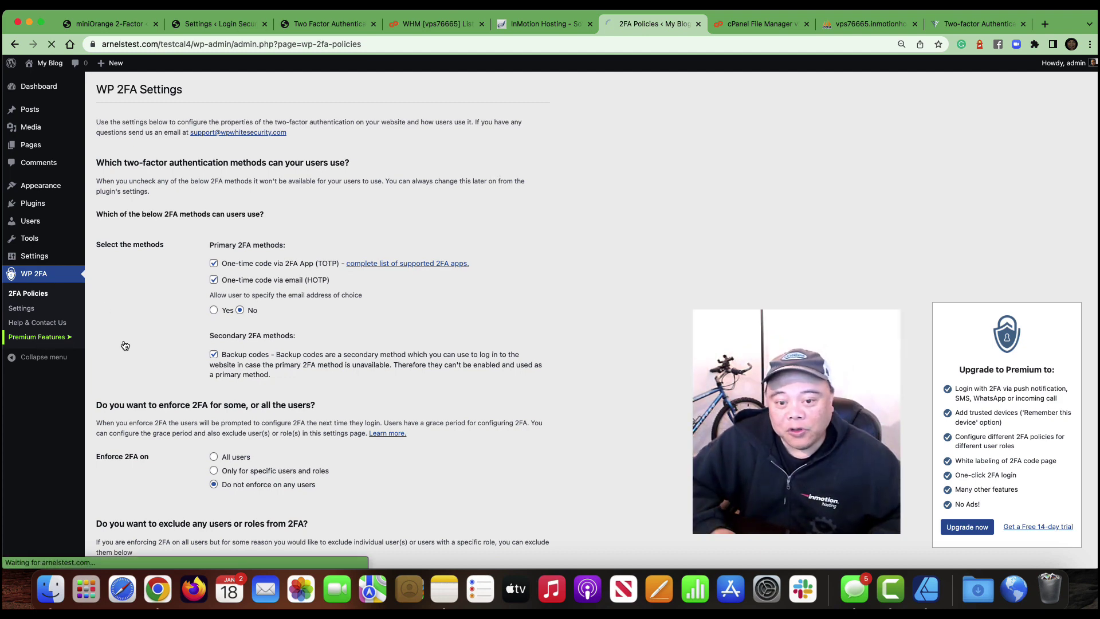
scroll(492, 341, down, 5)
scroll(452, 246, down, 5)
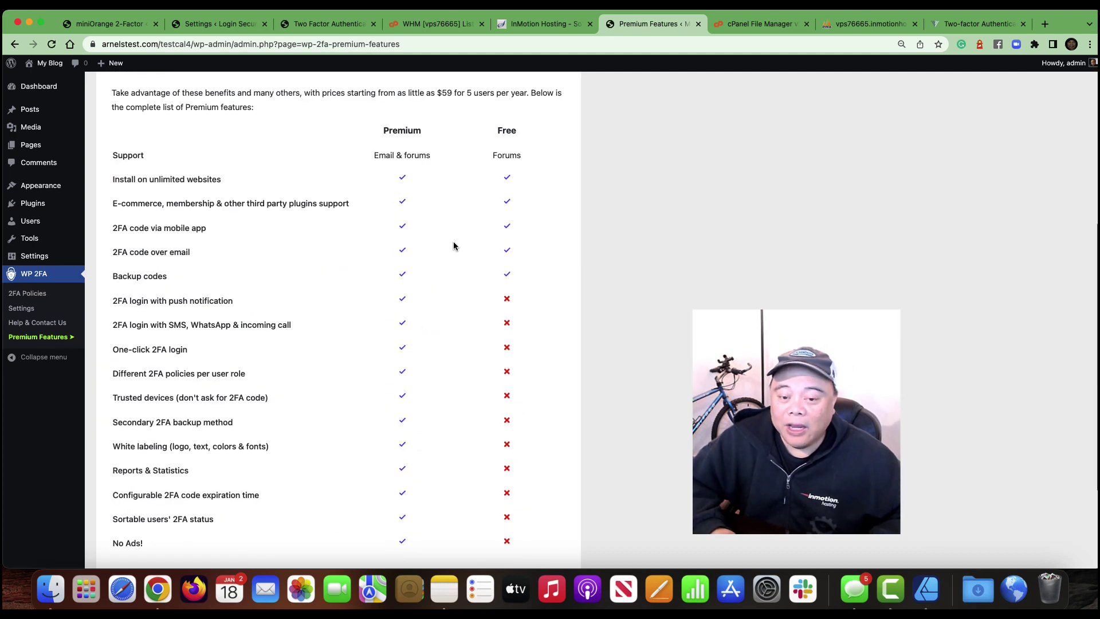
scroll(449, 236, up, 5)
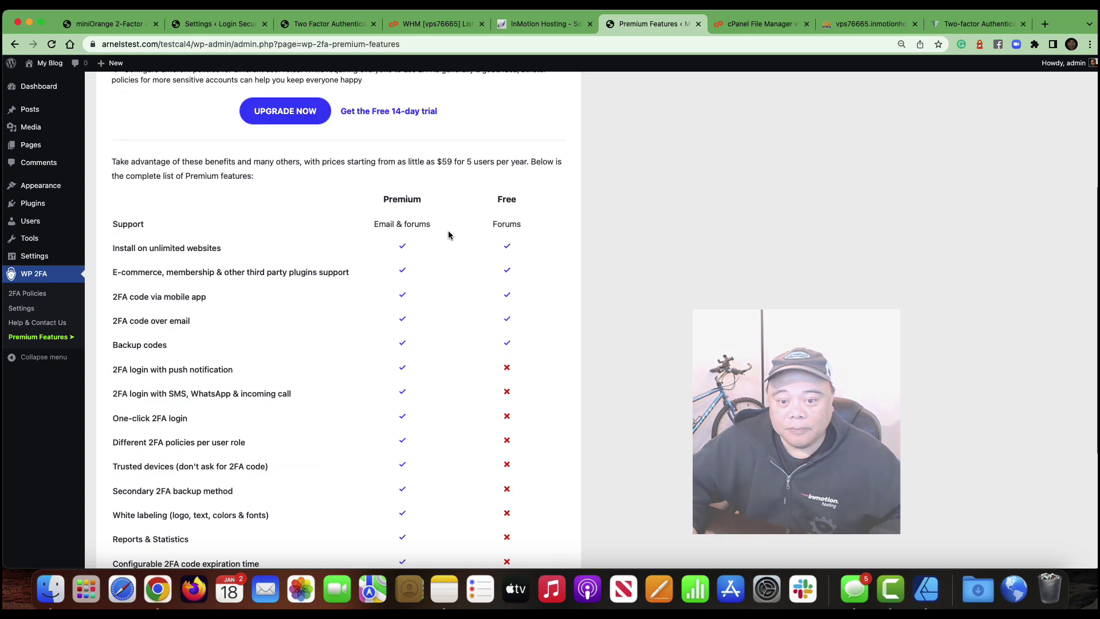
scroll(448, 237, up, 4)
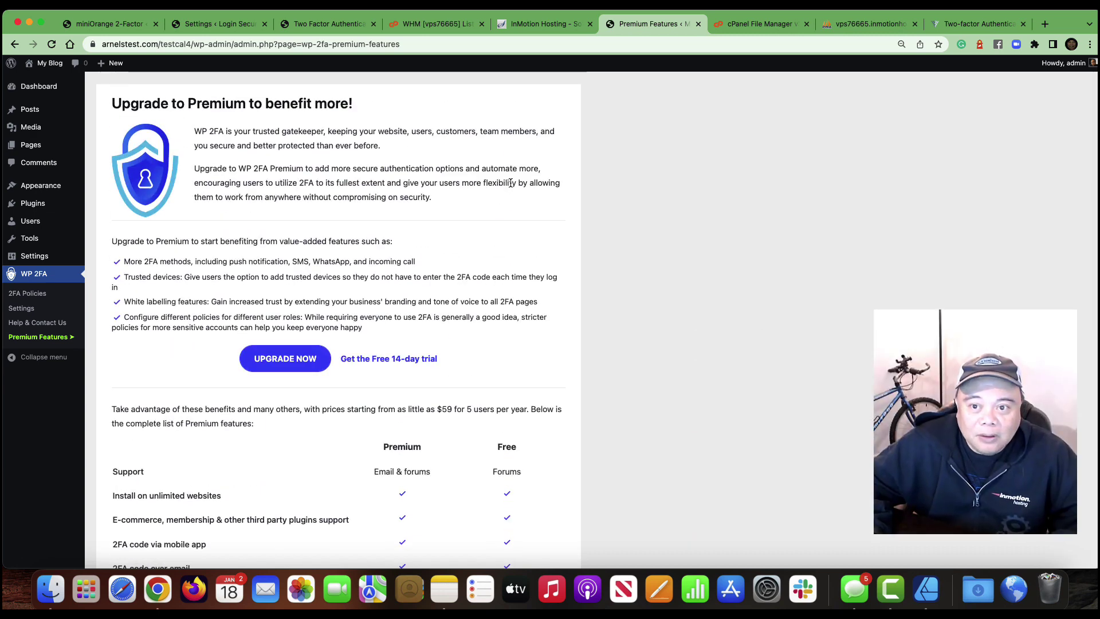
Step: Switch to the Wordfence Login Security settings and examine the user summary, 2FA roles, grace period, device remembering and XML-RPC options
click(217, 25)
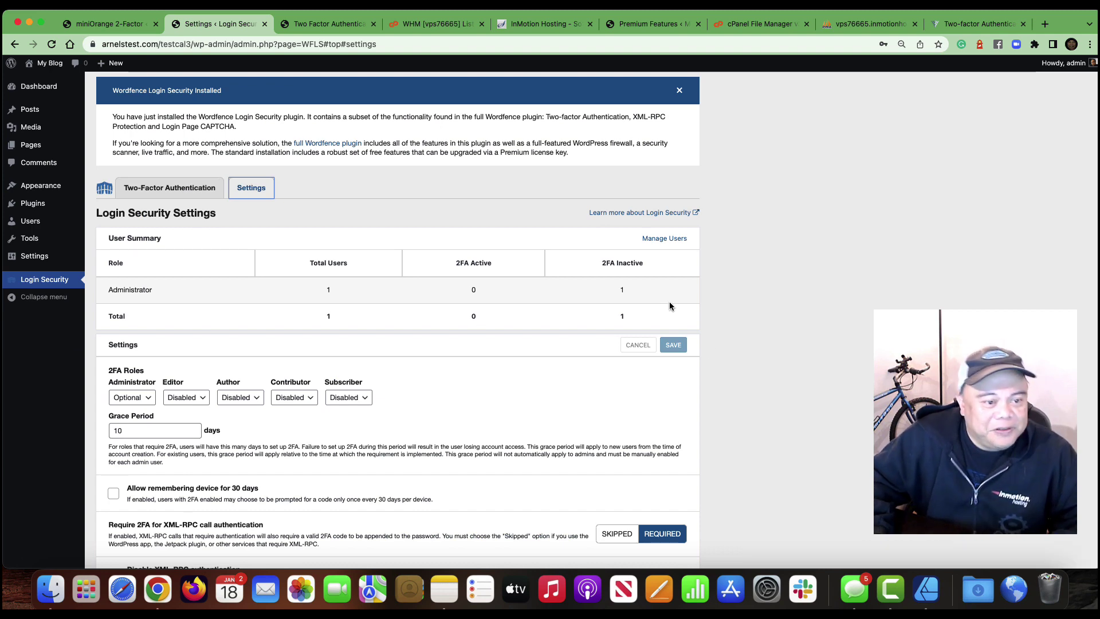
scroll(467, 235, down, 4)
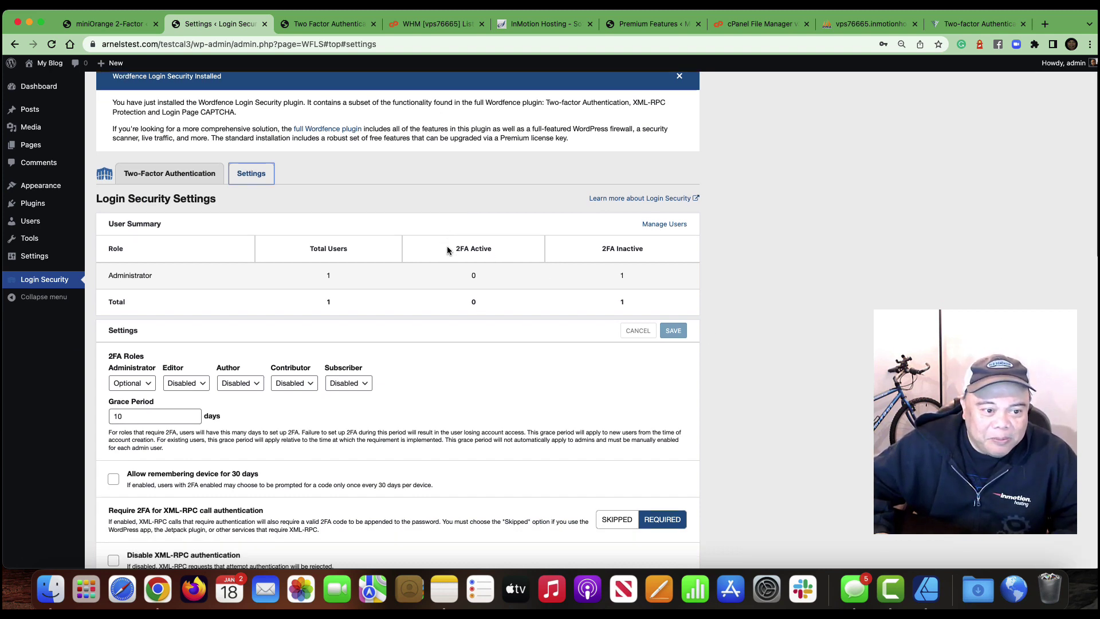
scroll(445, 270, up, 4)
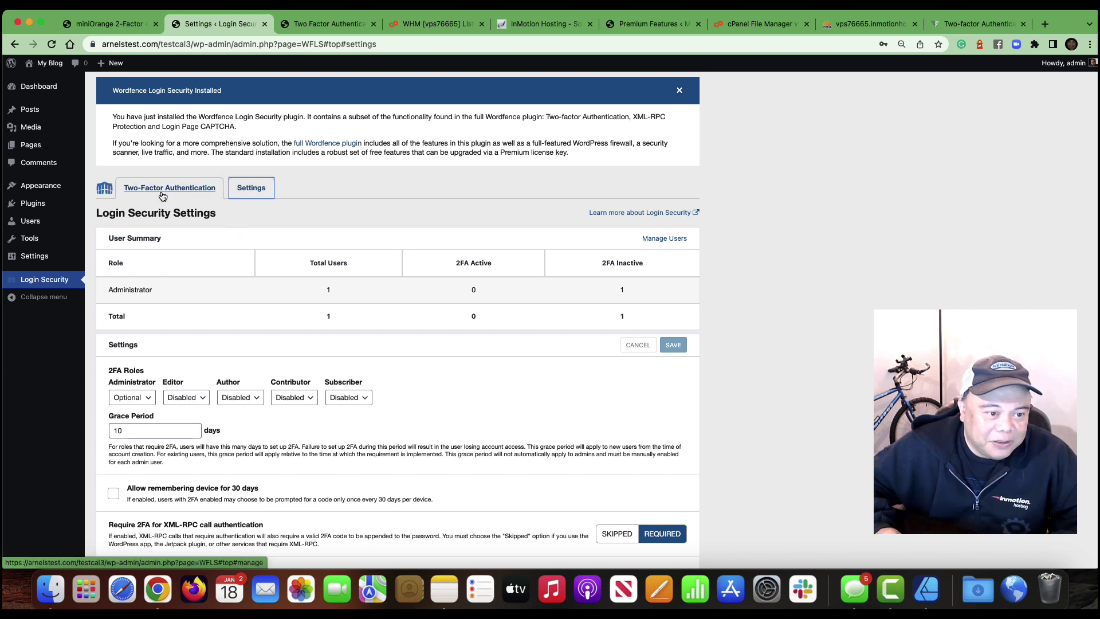
scroll(319, 265, down, 2)
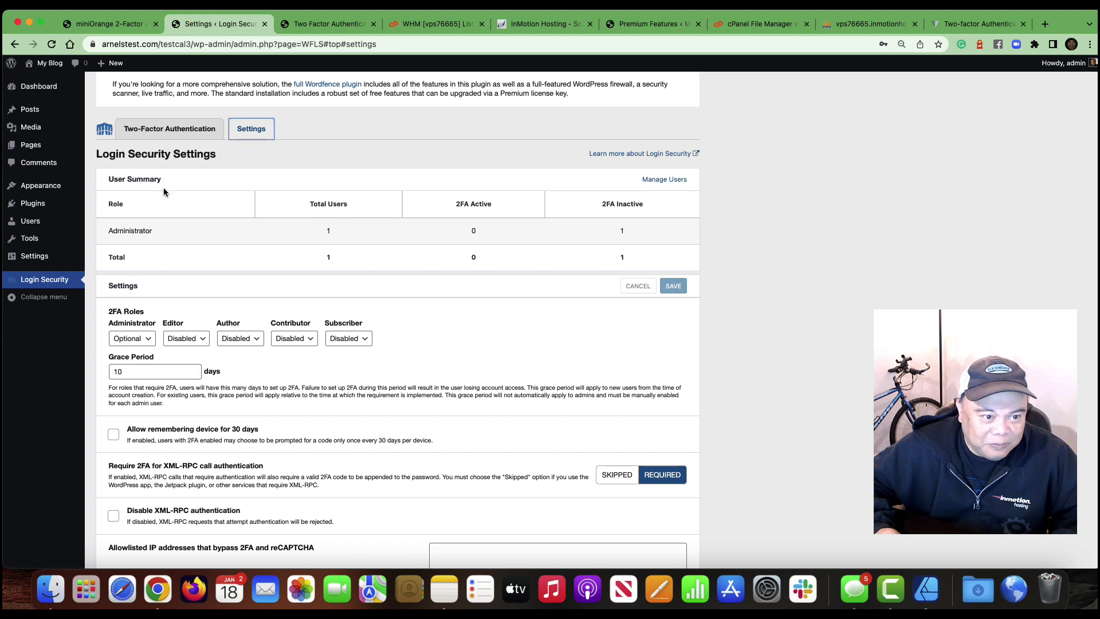
scroll(460, 266, down, 2)
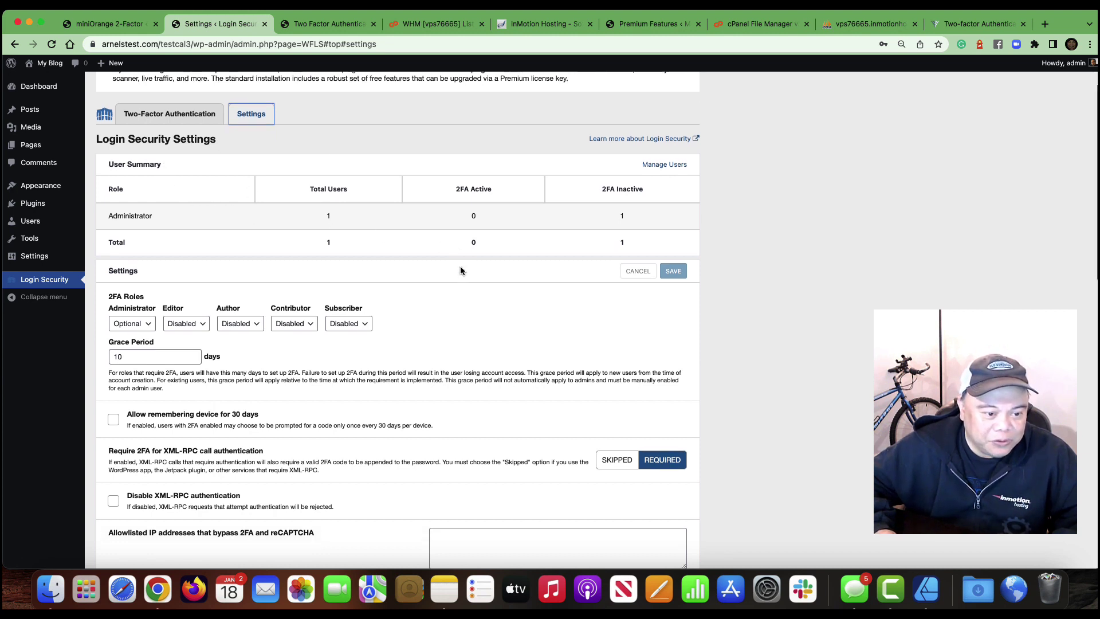
scroll(439, 299, down, 2)
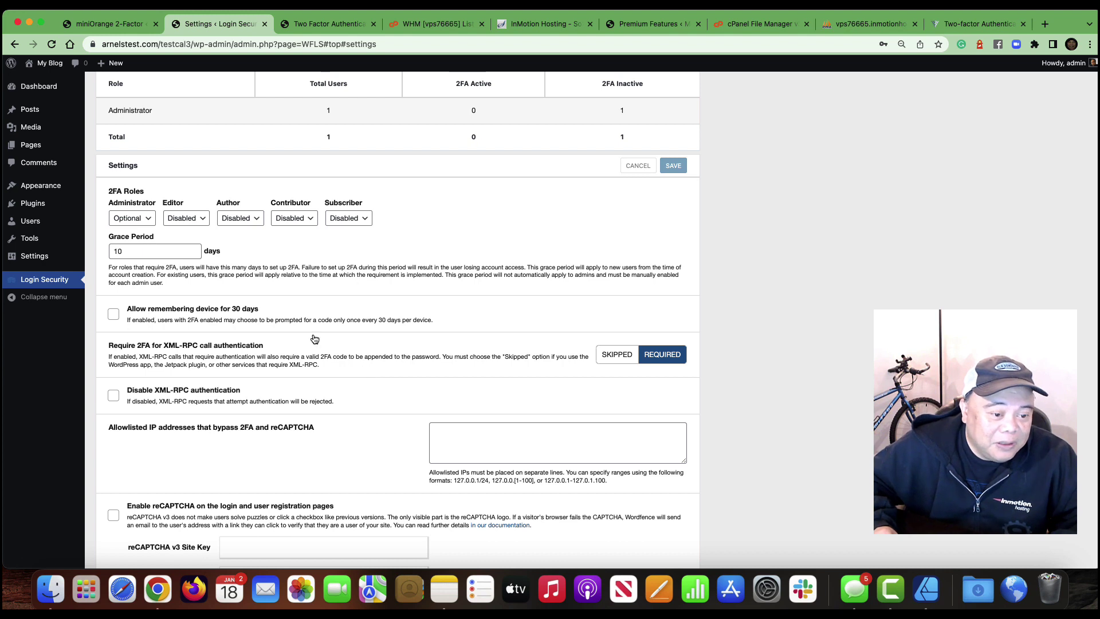
scroll(314, 339, down, 1)
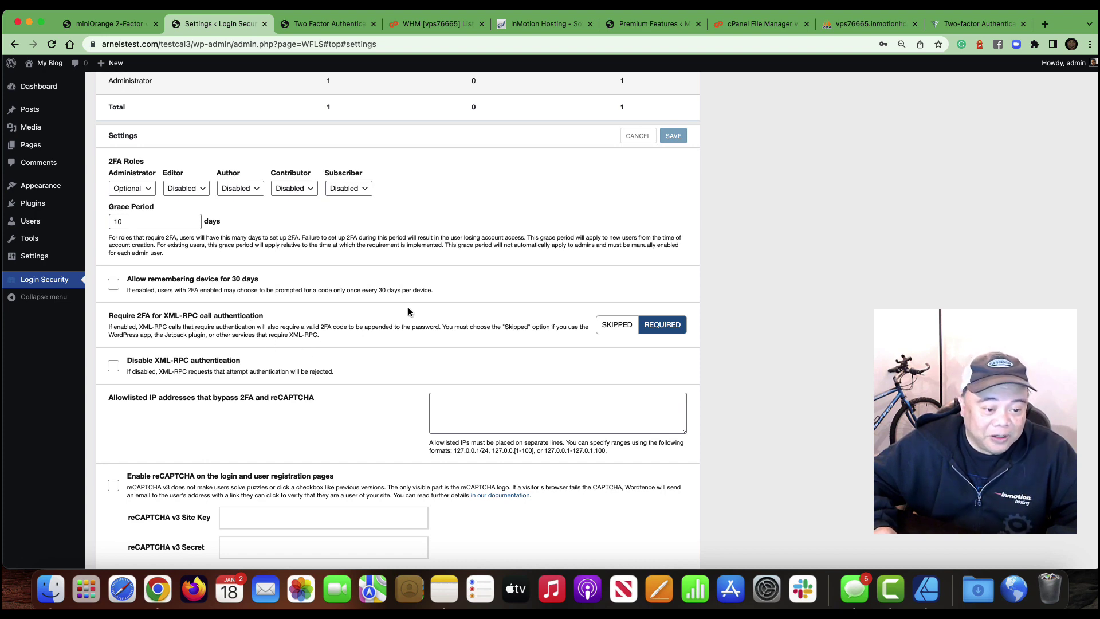
Step: Examine Wordfence's allowlisted IP, reCAPTCHA, IP detection, NTP and WooCommerce integration settings
scroll(408, 312, down, 5)
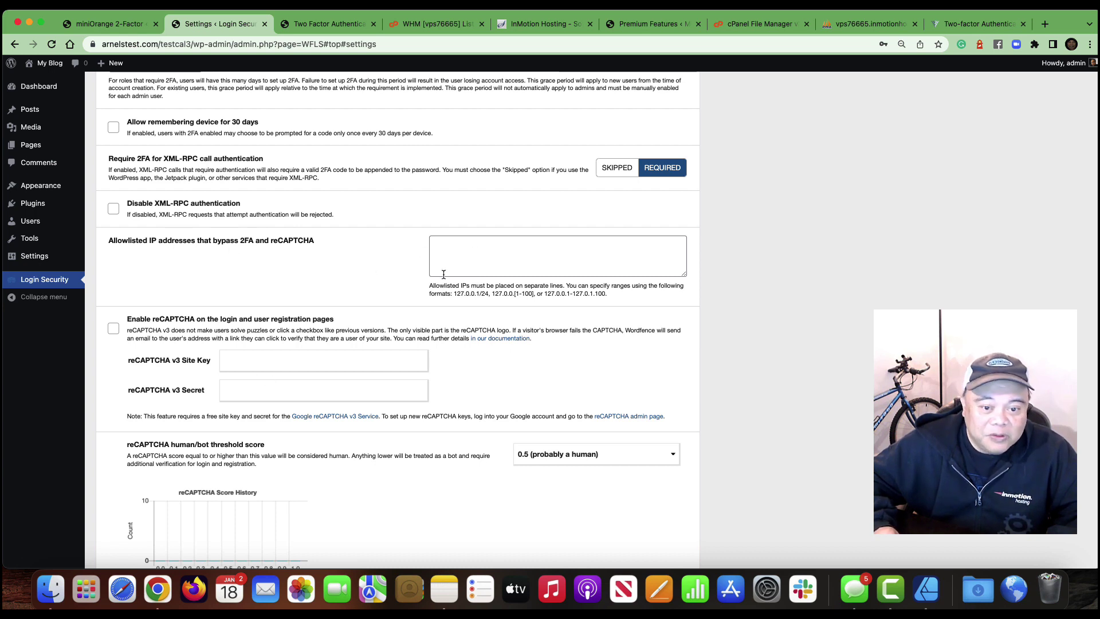
scroll(304, 272, down, 3)
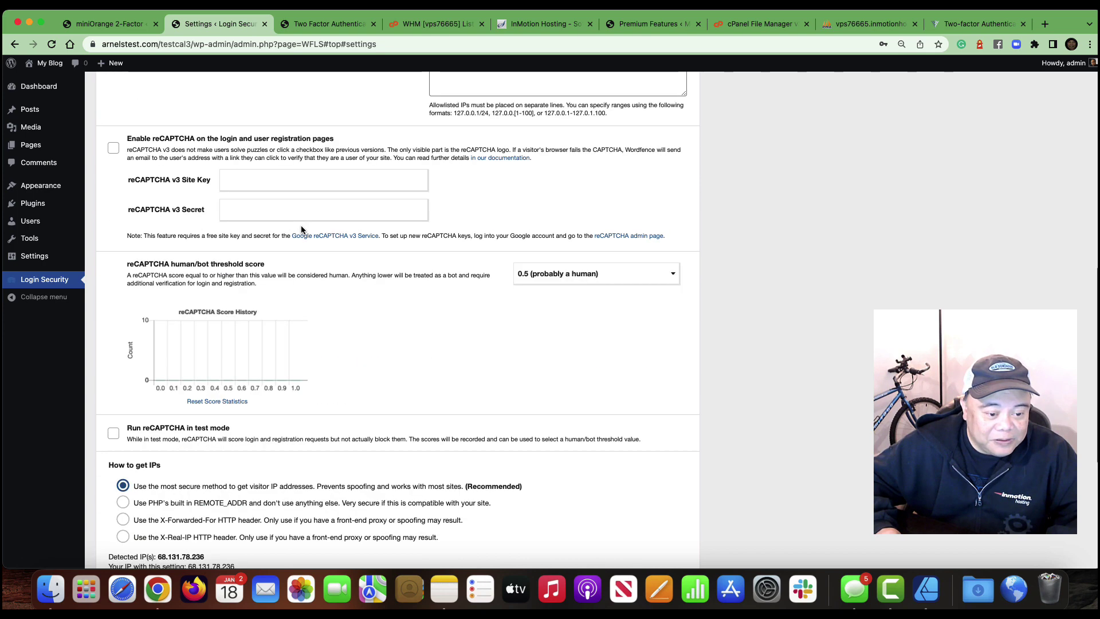
scroll(303, 232, down, 4)
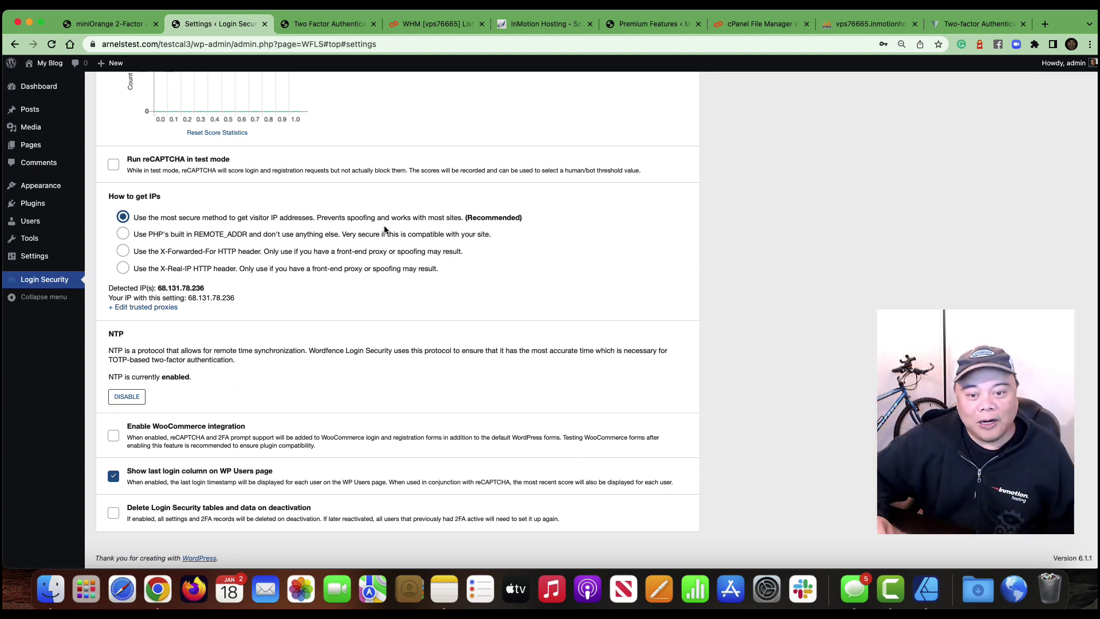
Step: Open Wordfence's Two-Factor Authentication page and review the QR code setup, recovery codes and activation code entry
scroll(456, 263, up, 15)
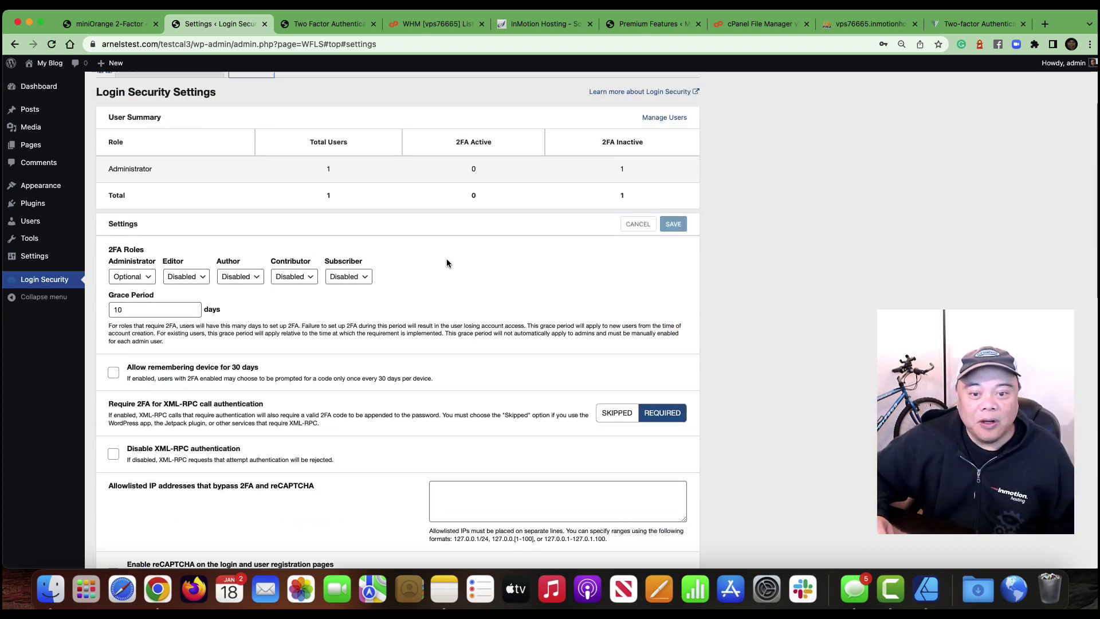
click(170, 187)
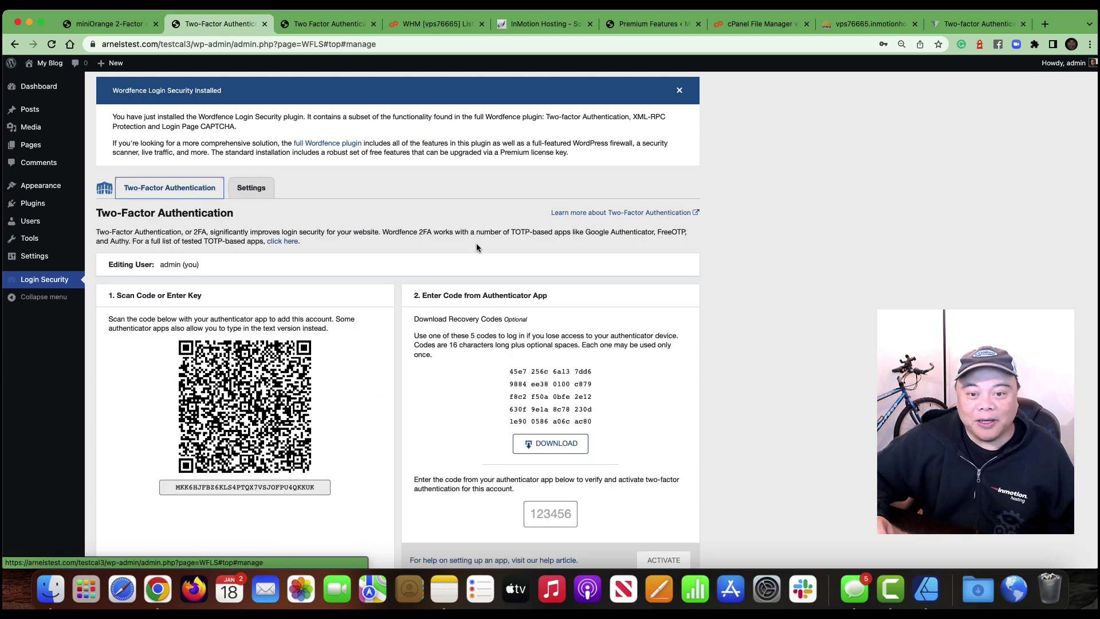
scroll(365, 233, down, 2)
scroll(364, 234, up, 1)
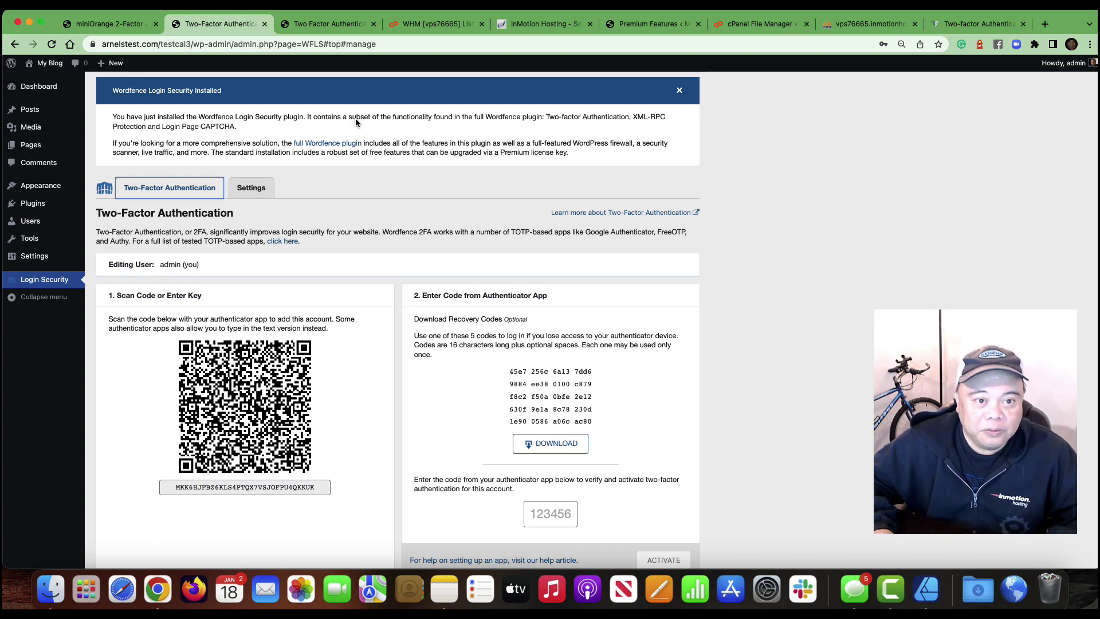
Step: Switch to the Two Factor Authentication plugin's admin settings and review the user roles, trusted devices, XMLRPC requests and default algorithm
click(328, 24)
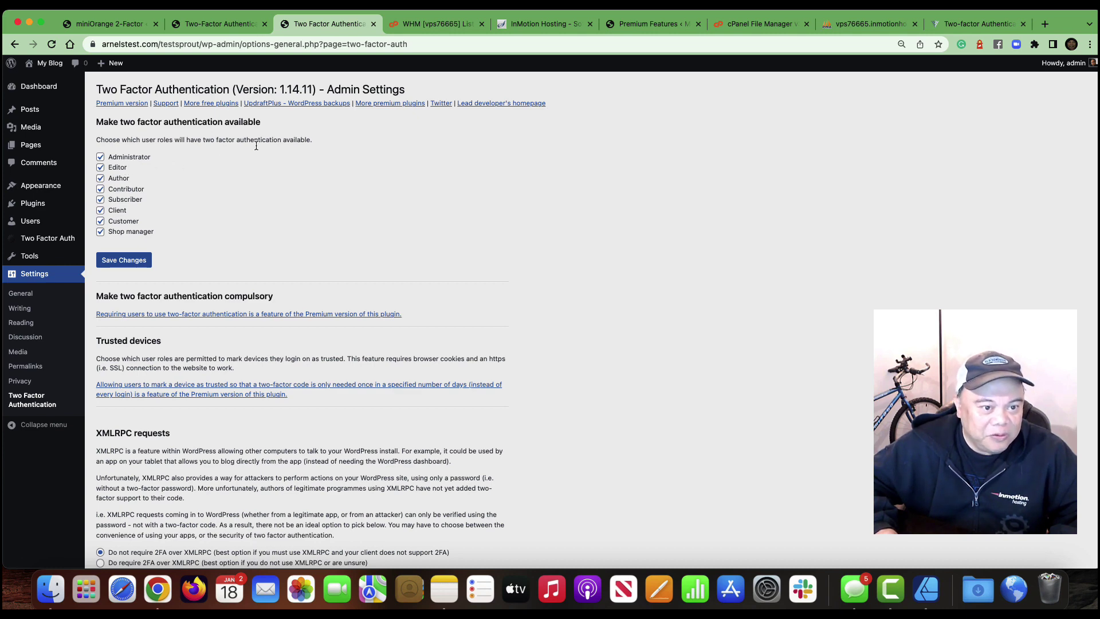
scroll(255, 190, down, 5)
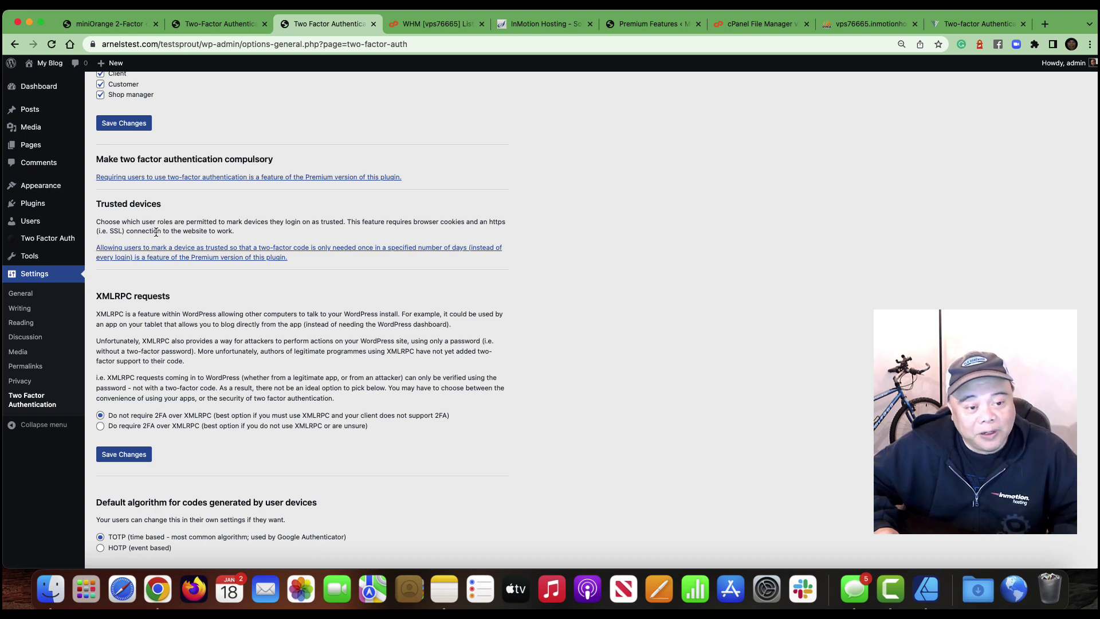
scroll(275, 280, down, 2)
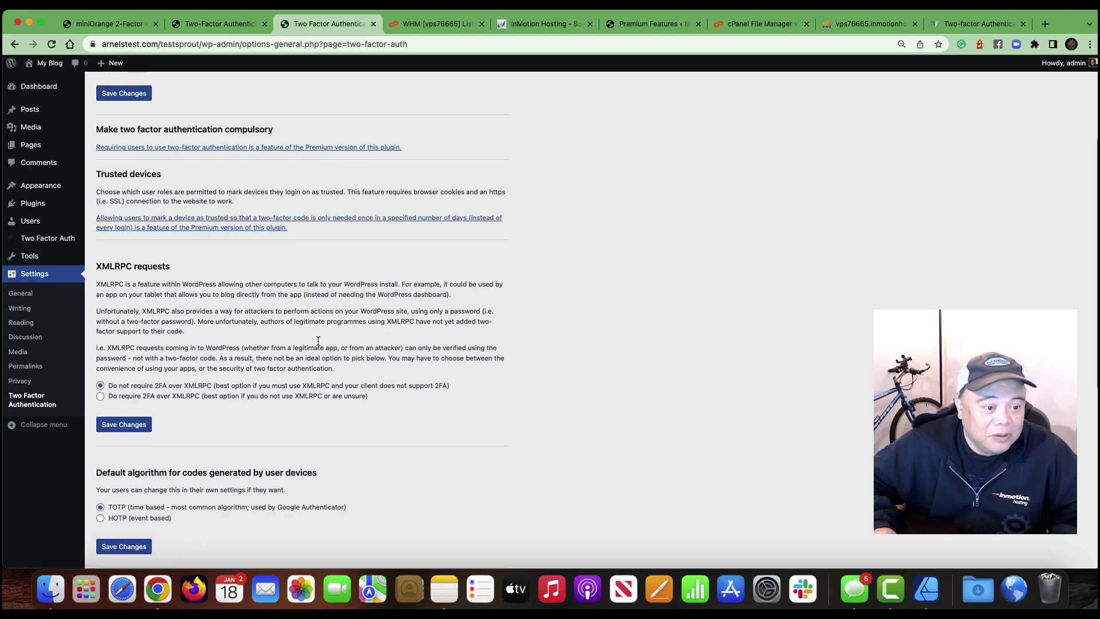
scroll(340, 343, down, 1)
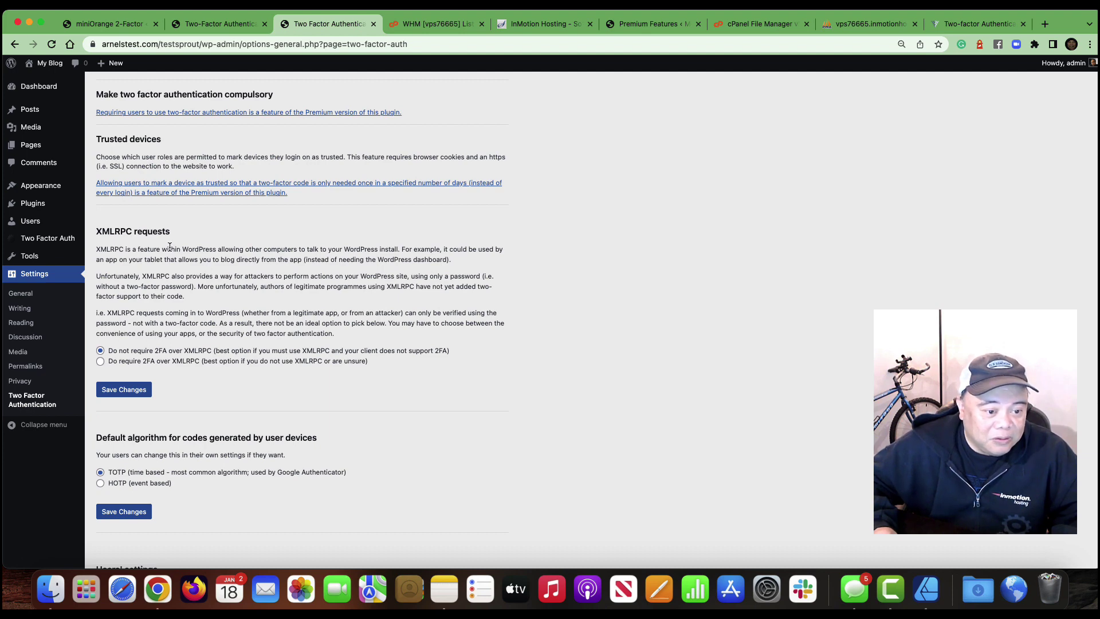
scroll(192, 264, down, 3)
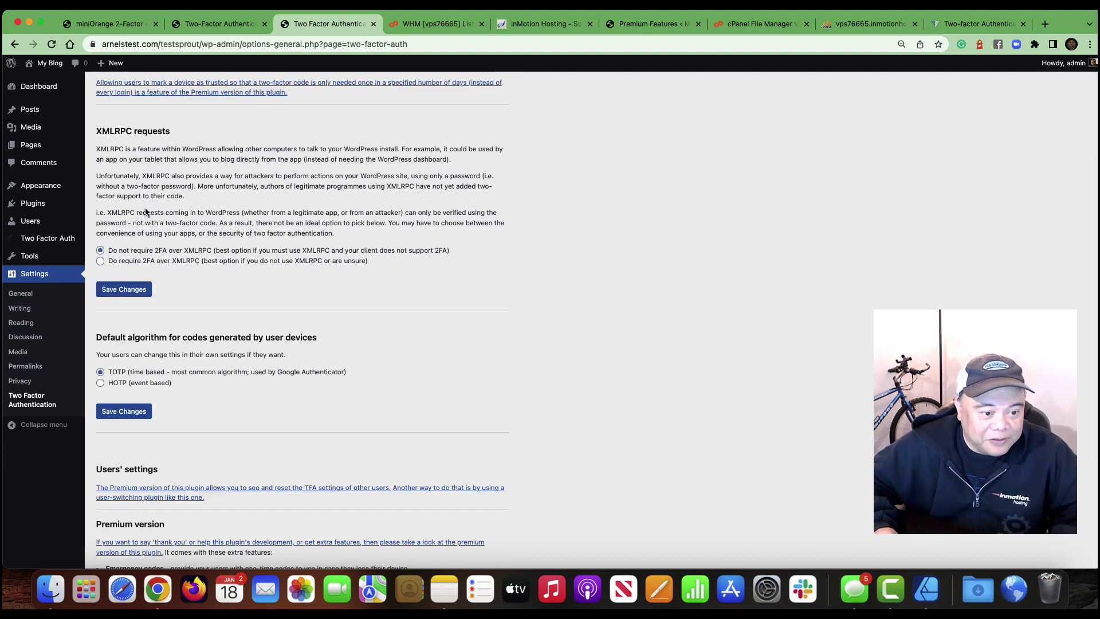
scroll(257, 348, down, 1)
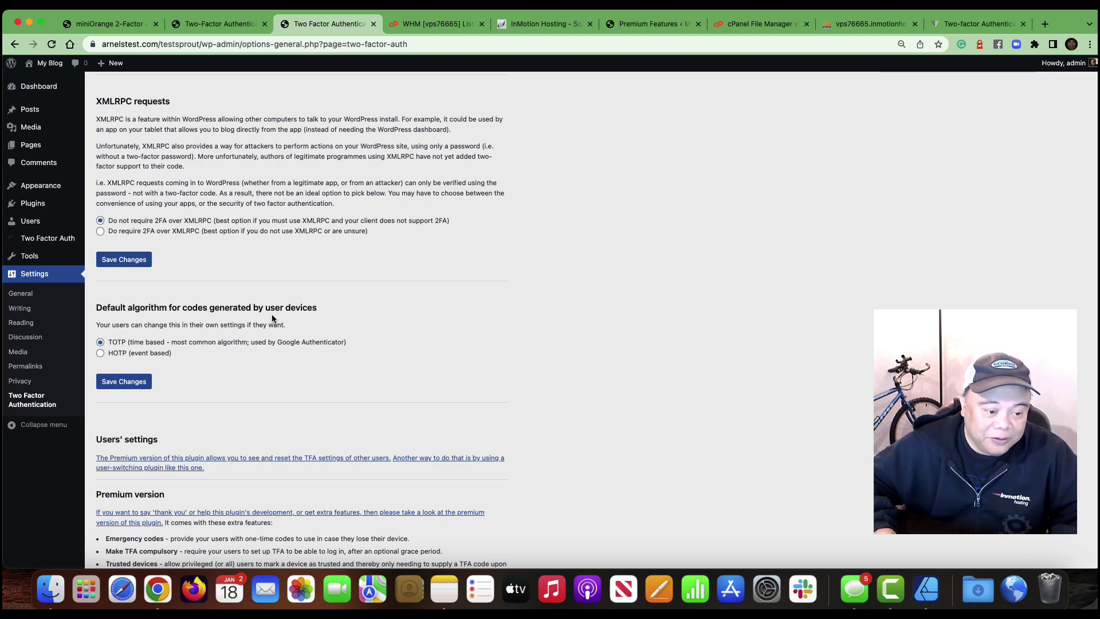
Step: Review the Two Factor Authentication plugin's users' settings and the extra features of its Premium version
scroll(272, 314, down, 5)
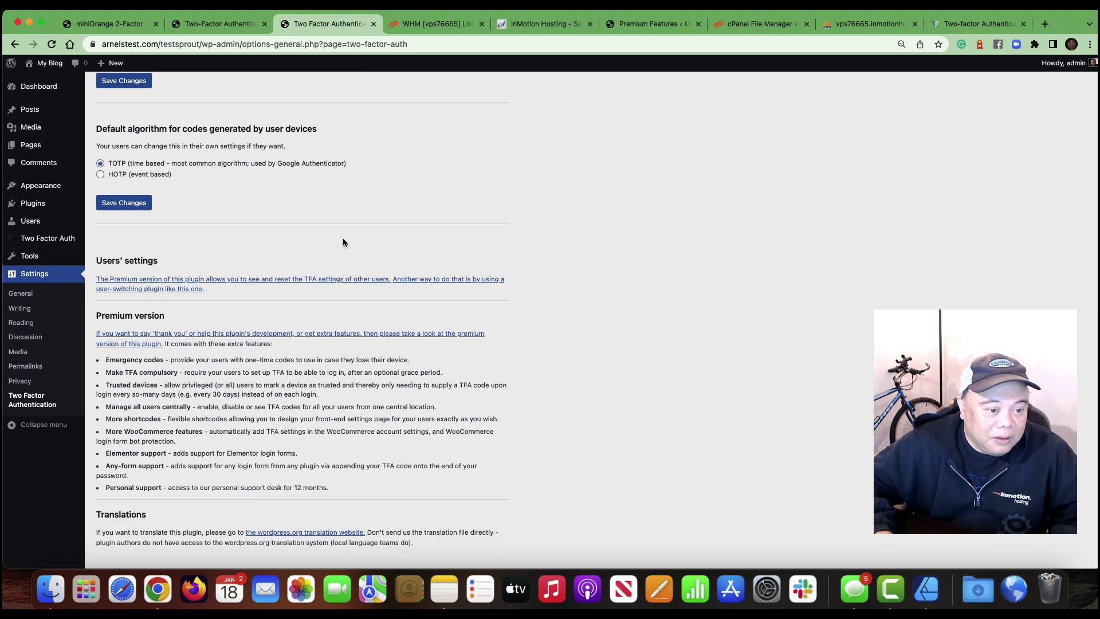
scroll(343, 239, down, 1)
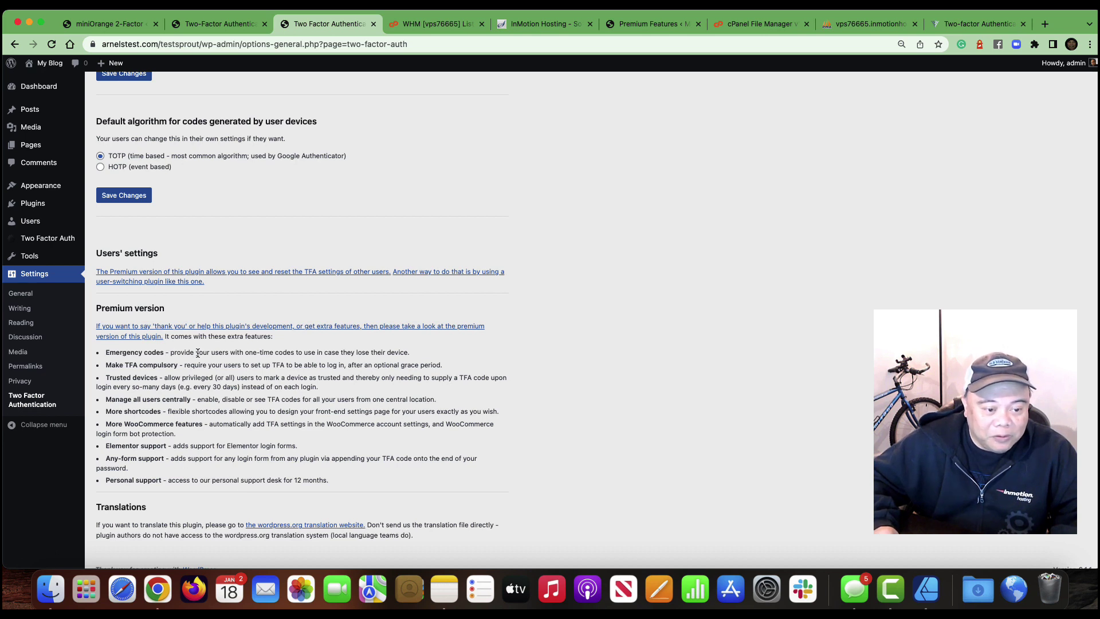
scroll(276, 330, down, 1)
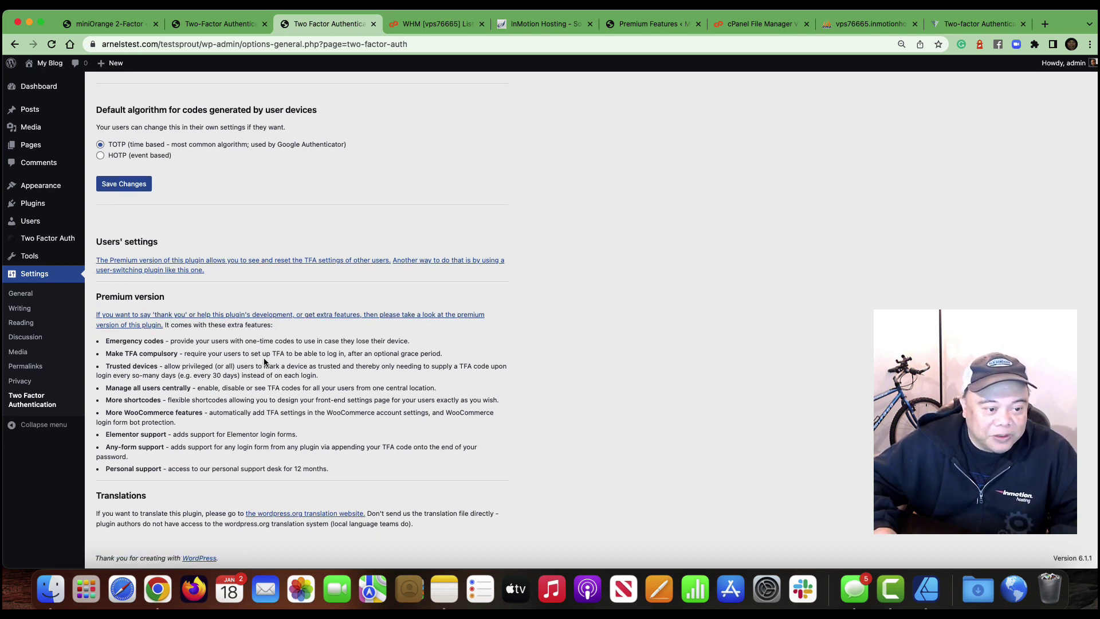
Step: Reopen the Two Factor Authentication settings page and look over all its sections from role availability to translations
scroll(264, 362, up, 3)
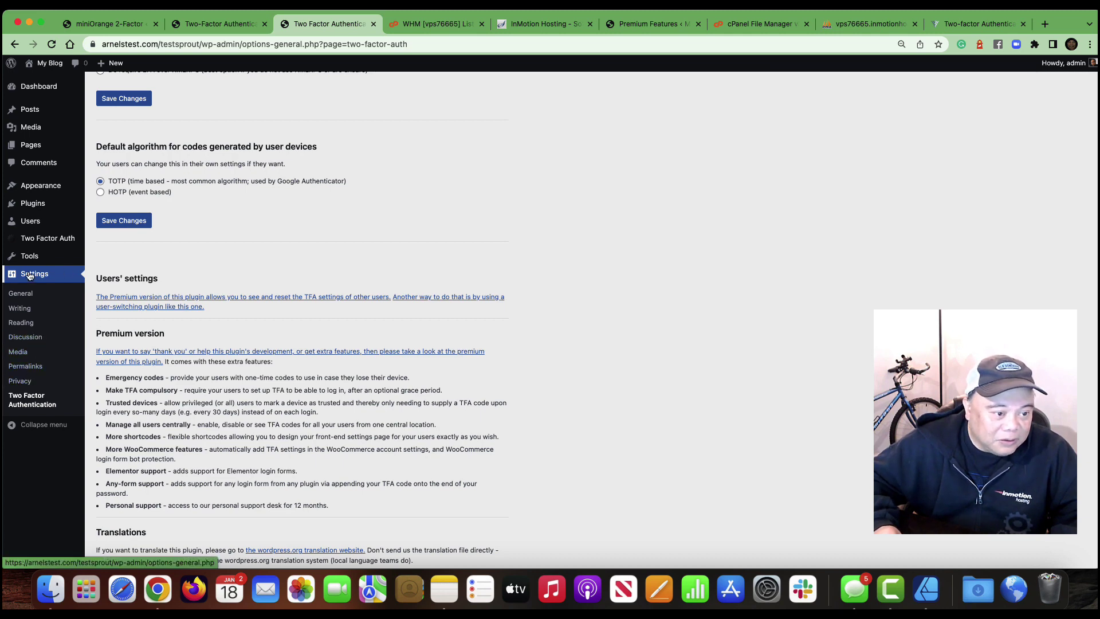
click(26, 398)
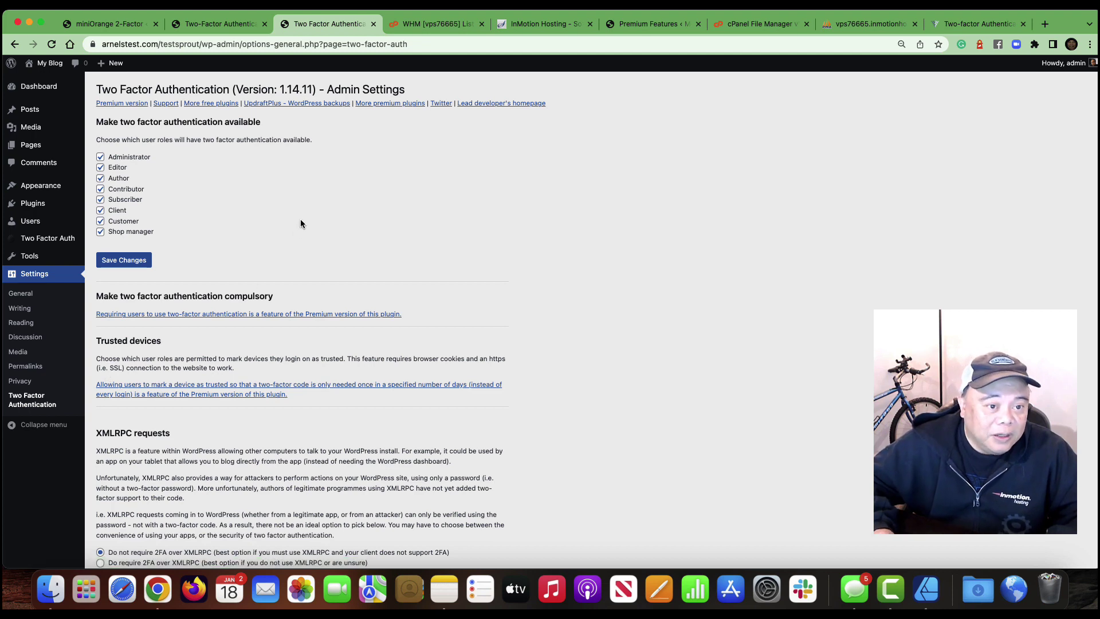
scroll(387, 194, down, 6)
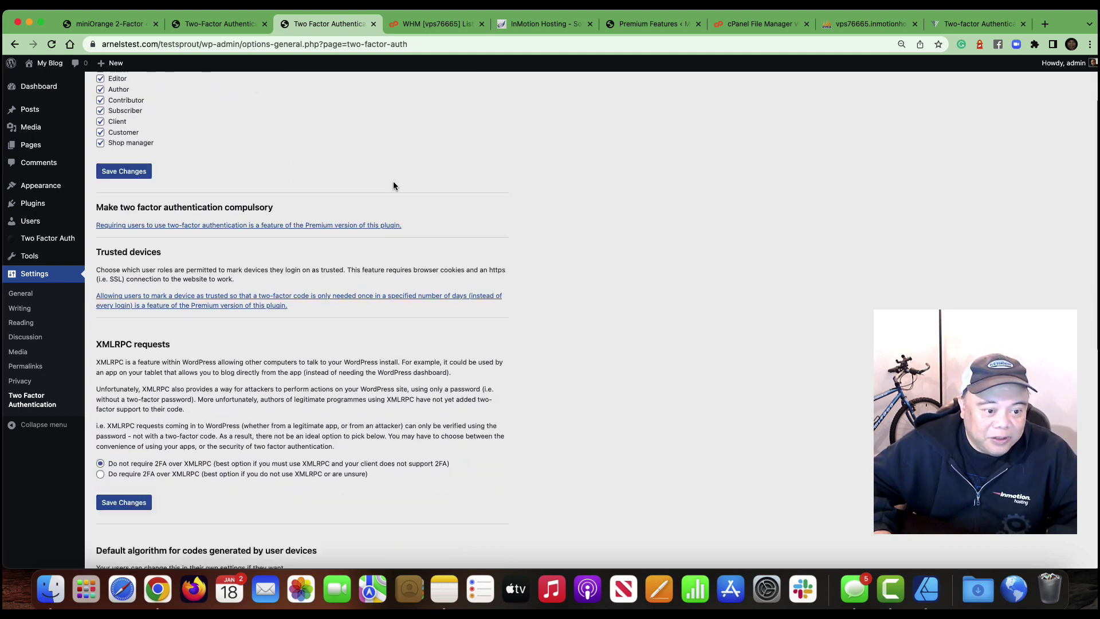
scroll(436, 161, up, 5)
scroll(430, 154, down, 2)
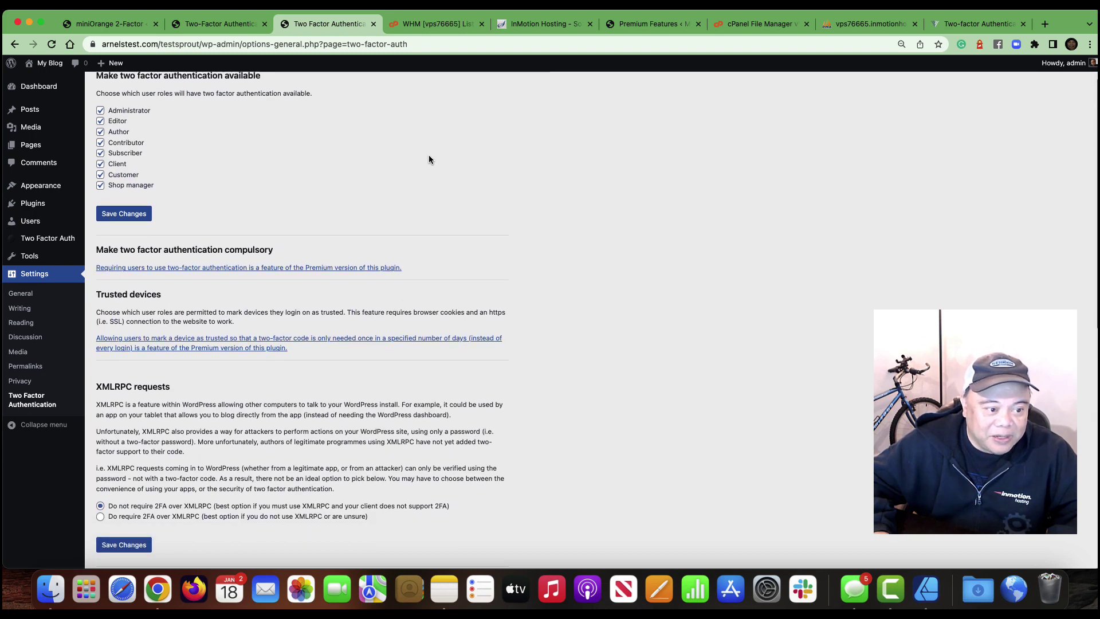
scroll(451, 160, down, 5)
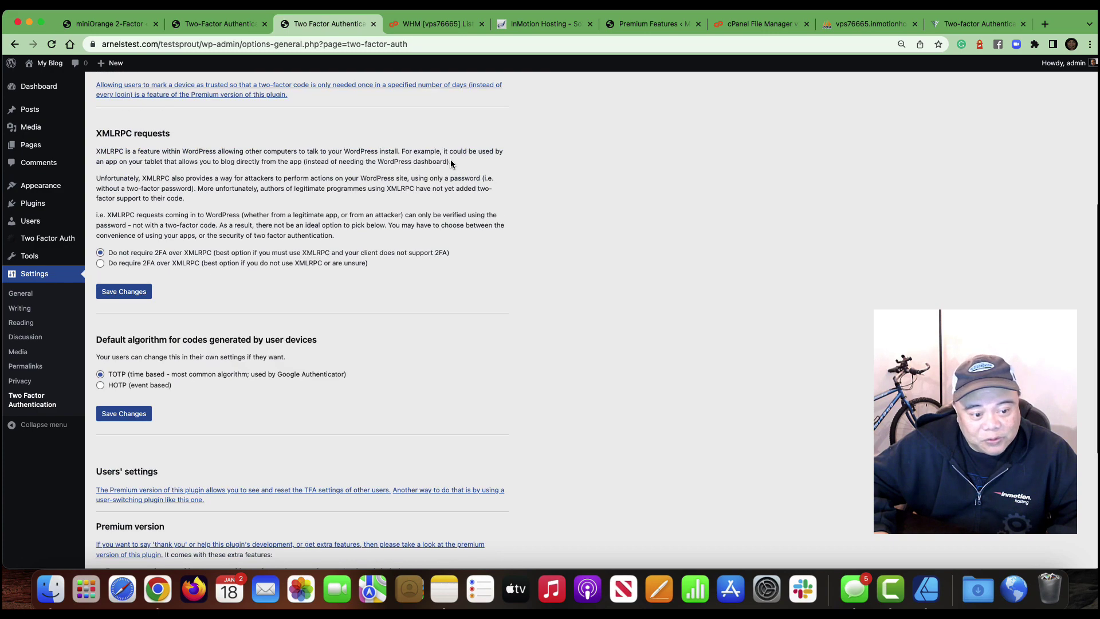
scroll(451, 160, down, 3)
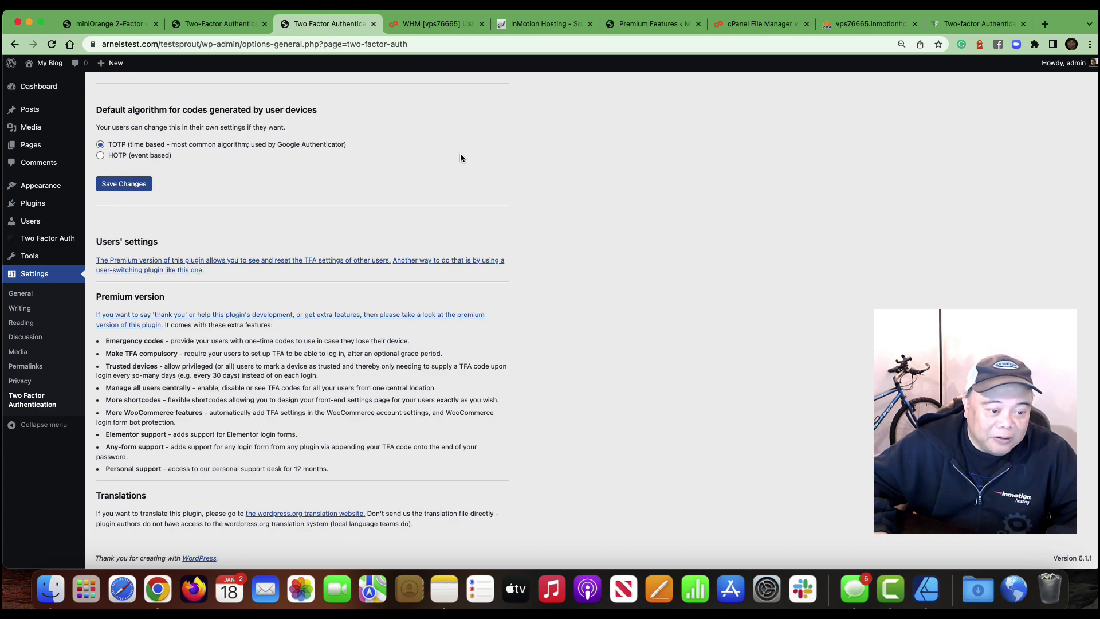
scroll(435, 157, up, 5)
Step: Switch to the miniOrange 2-Factor setup page and compare the current plan's authentication methods with the premium plan's
scroll(407, 195, up, 5)
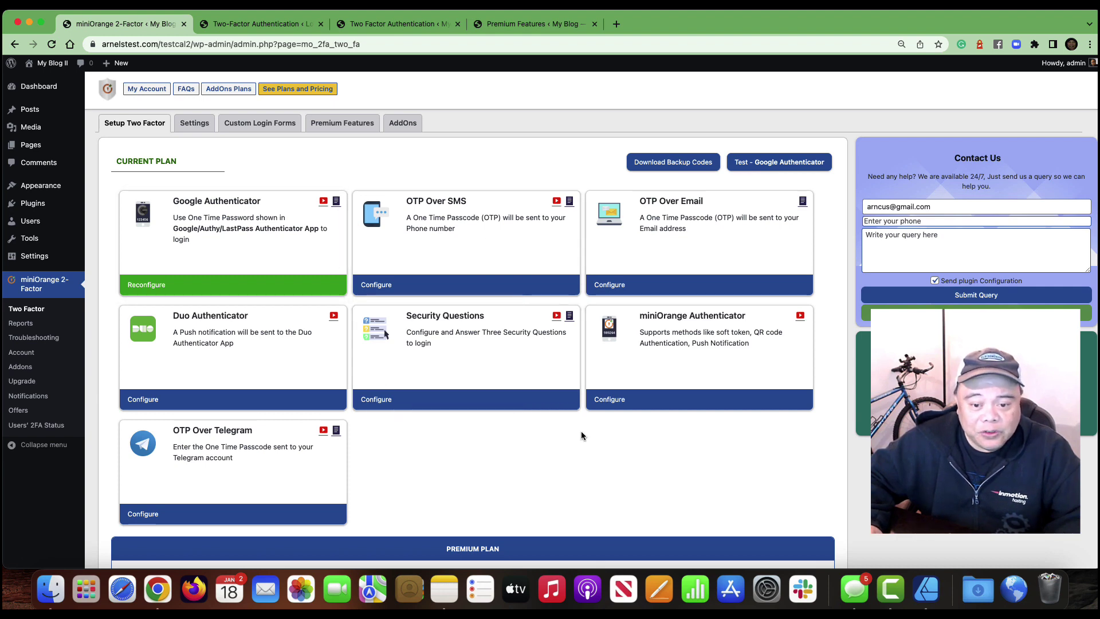
scroll(373, 208, down, 5)
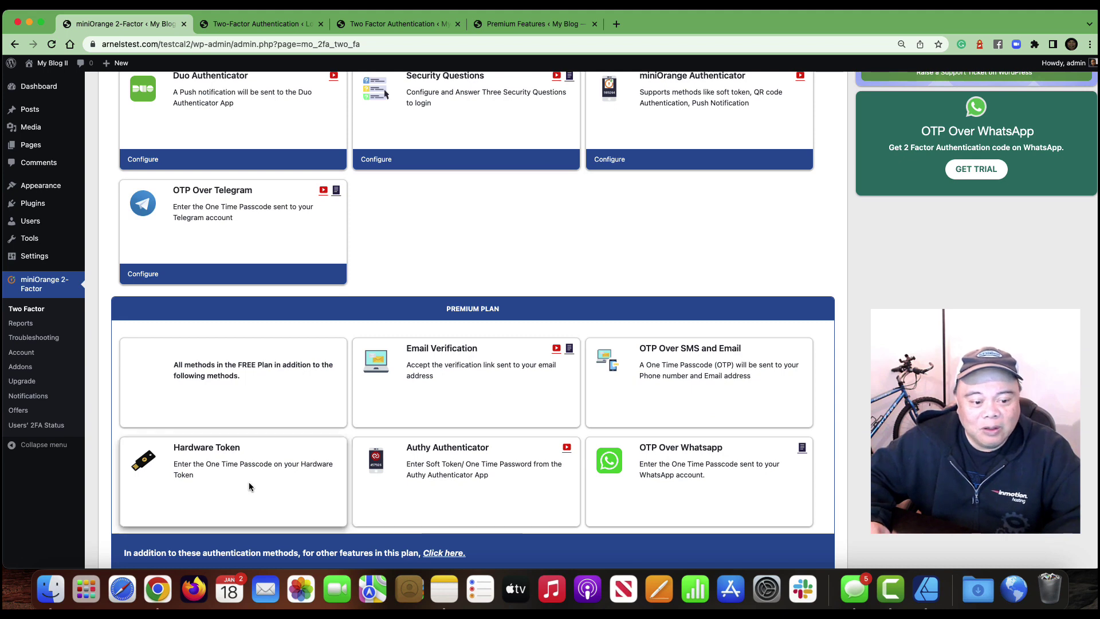
scroll(471, 289, up, 5)
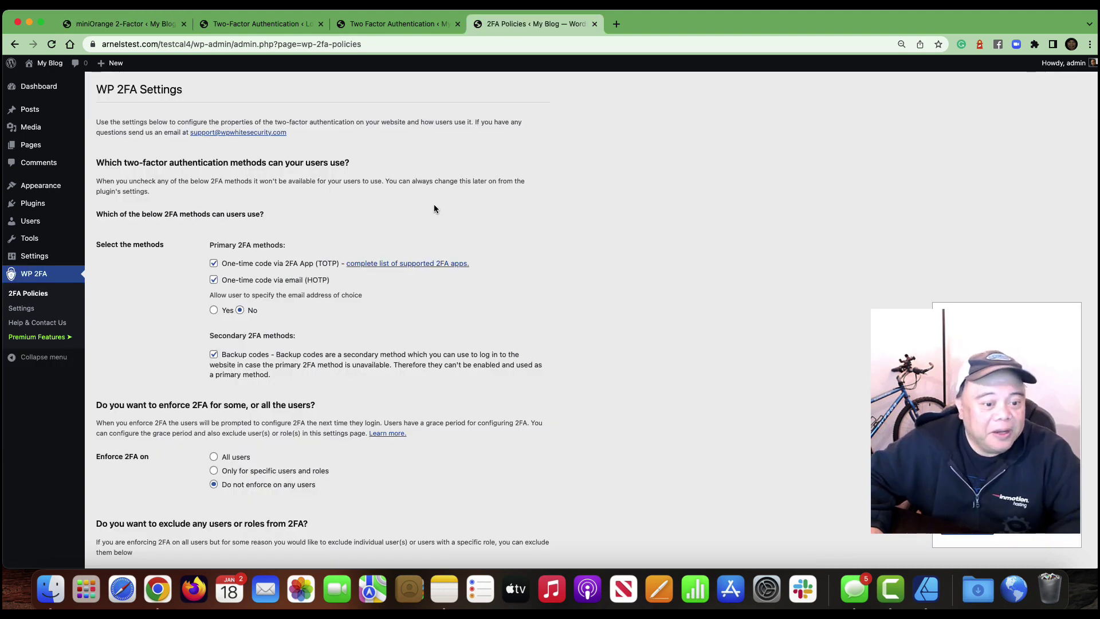
Step: Review the WP 2FA policies again for primary and secondary methods, enforcement, and user or role exclusions
scroll(434, 208, down, 2)
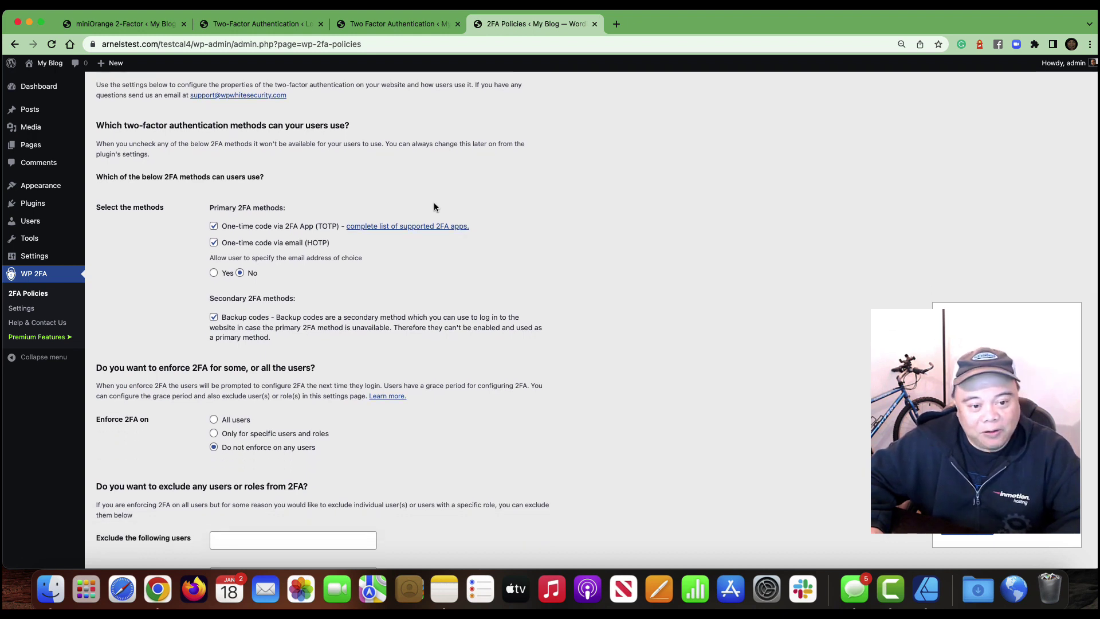
scroll(576, 187, down, 1)
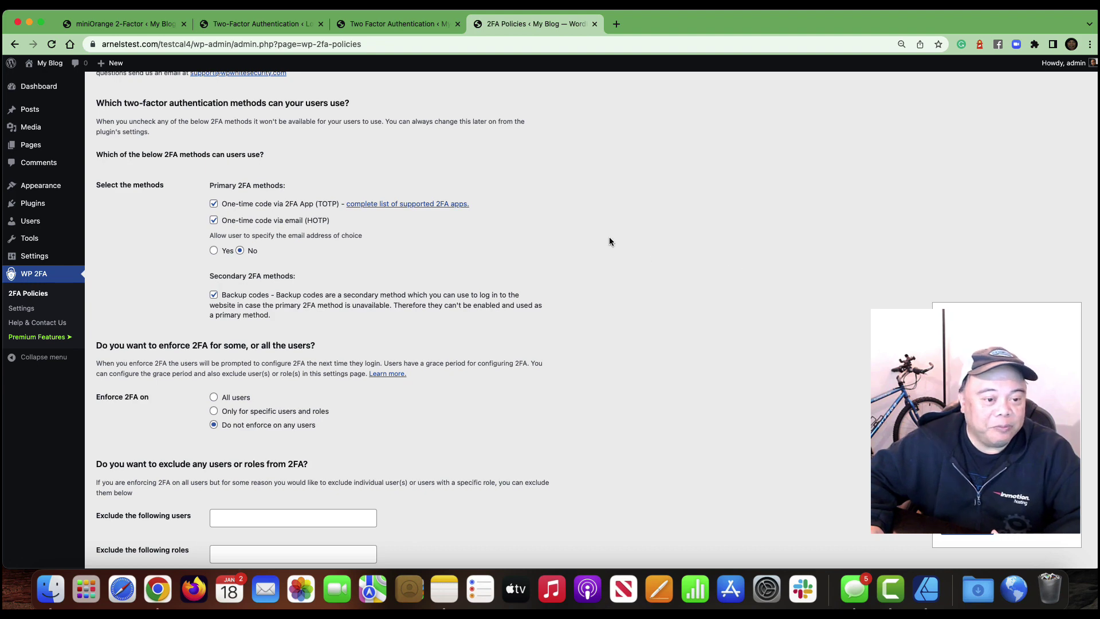
scroll(599, 241, down, 2)
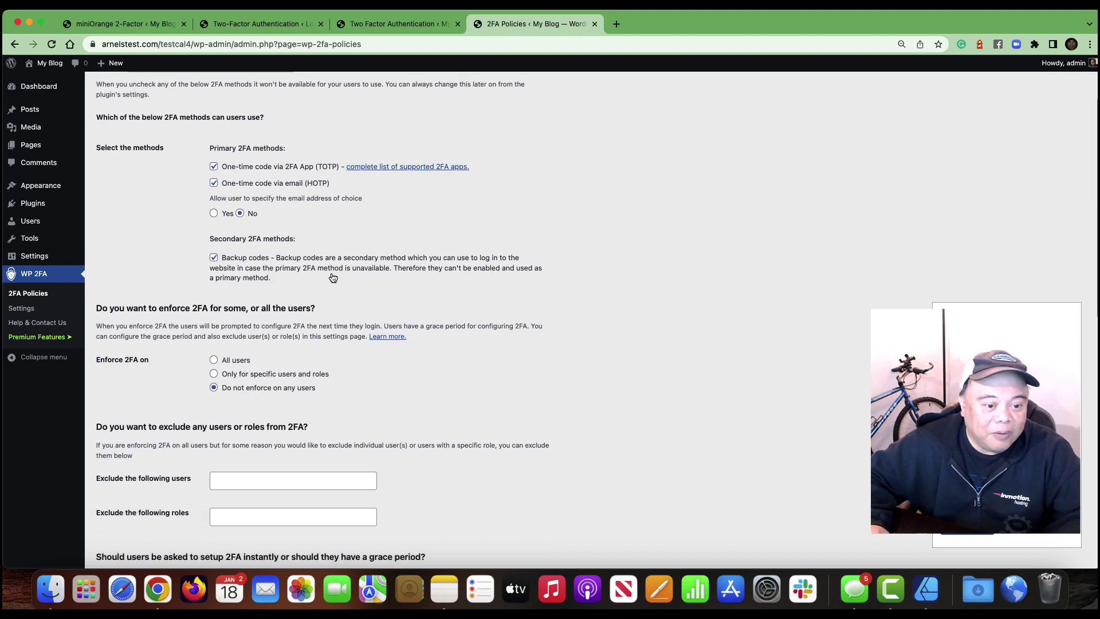
scroll(507, 240, up, 5)
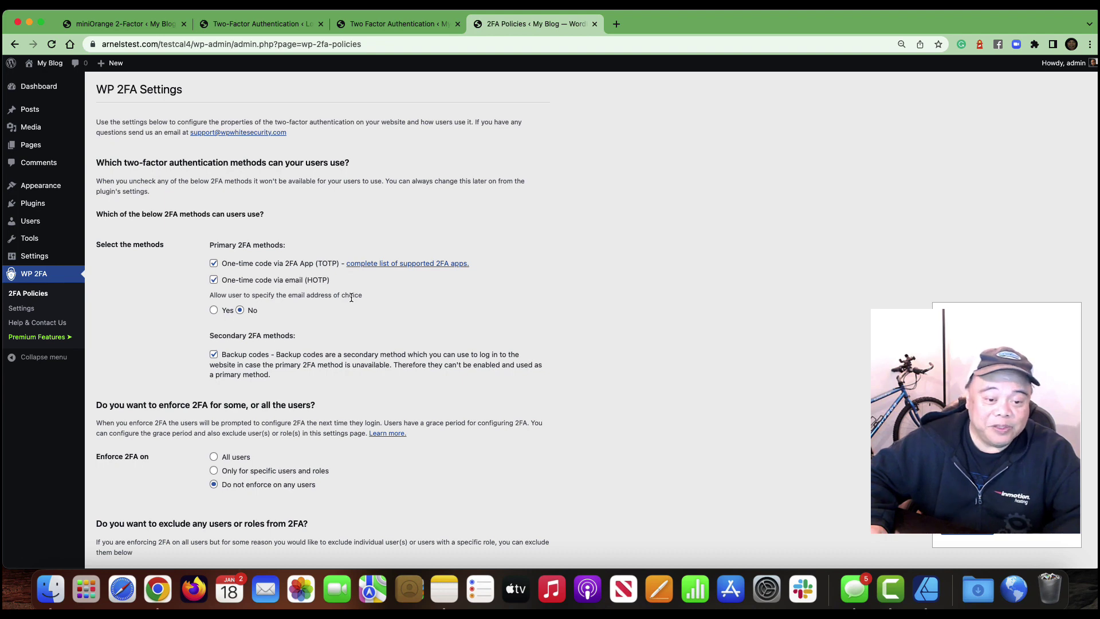
Step: Look through the WP 2FA policies from allowed methods and enforcement to grace period, redirects, frontend settings page and hiding the Remove 2FA button
scroll(440, 282, down, 5)
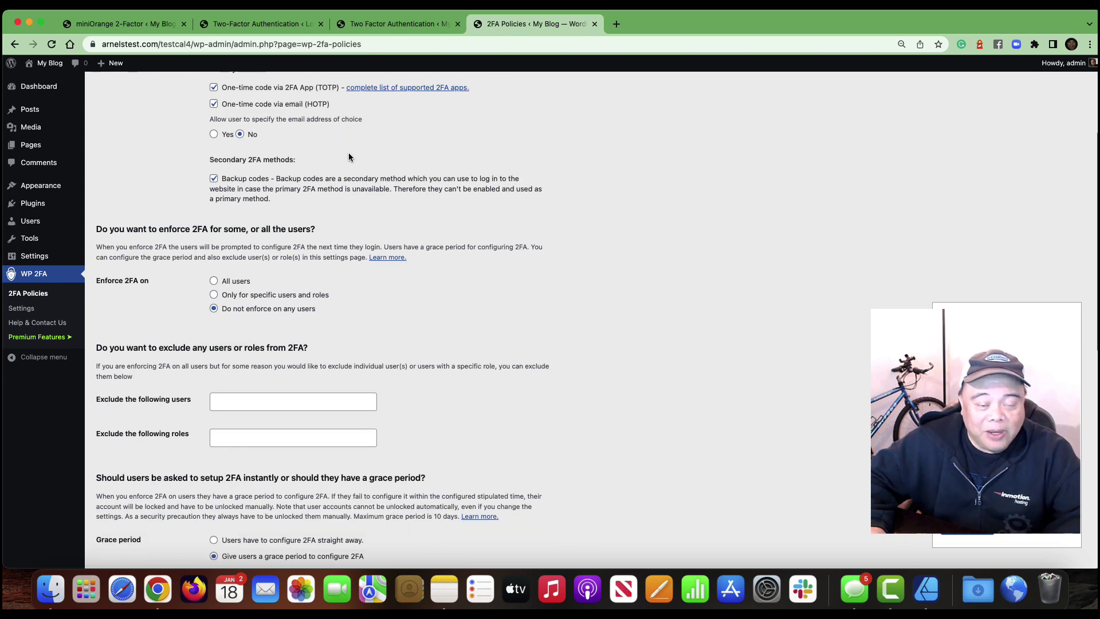
scroll(349, 154, up, 2)
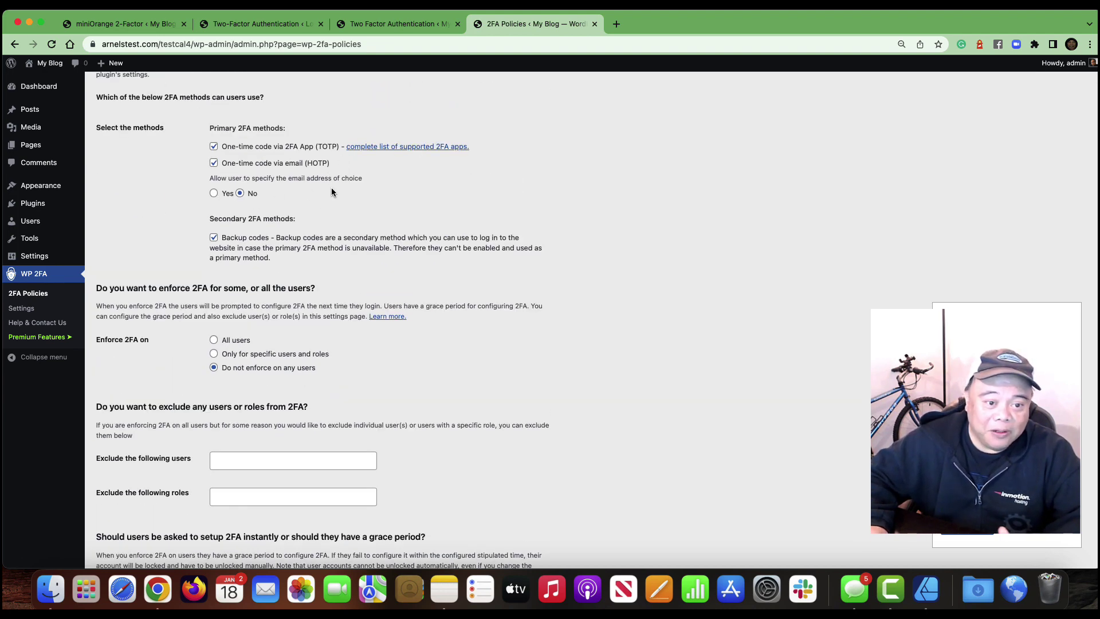
scroll(363, 189, down, 3)
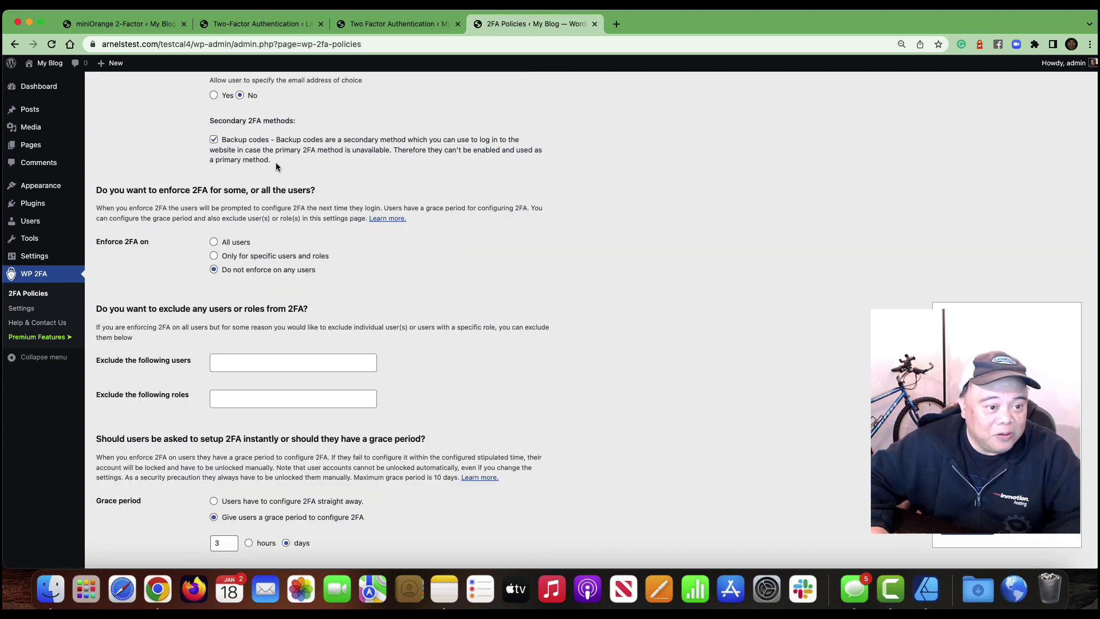
scroll(462, 238, up, 1)
scroll(461, 238, down, 4)
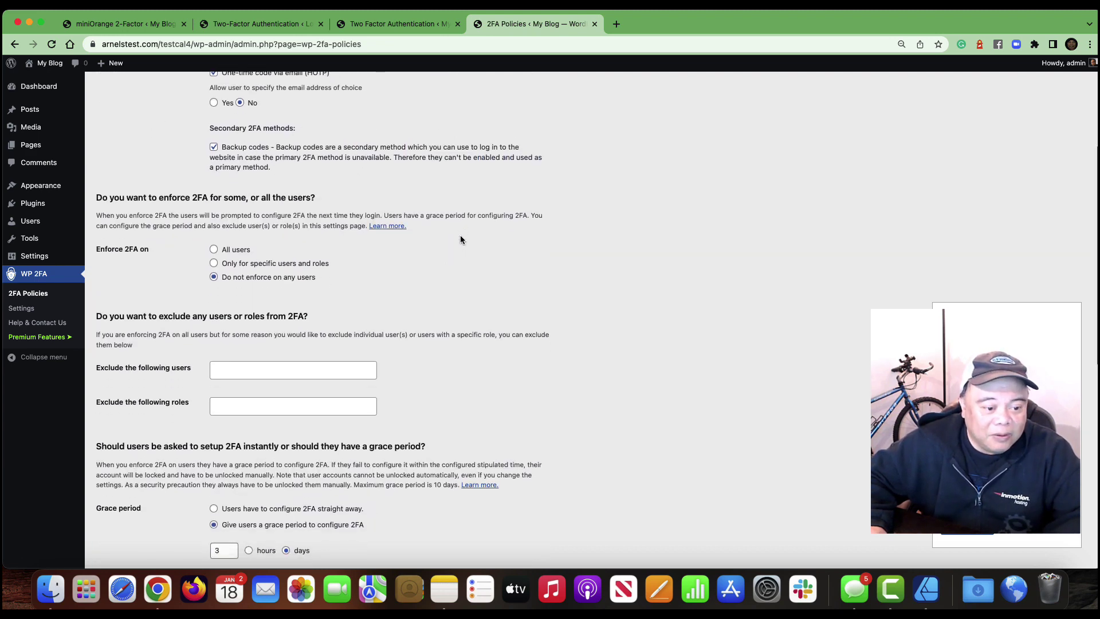
scroll(461, 240, down, 3)
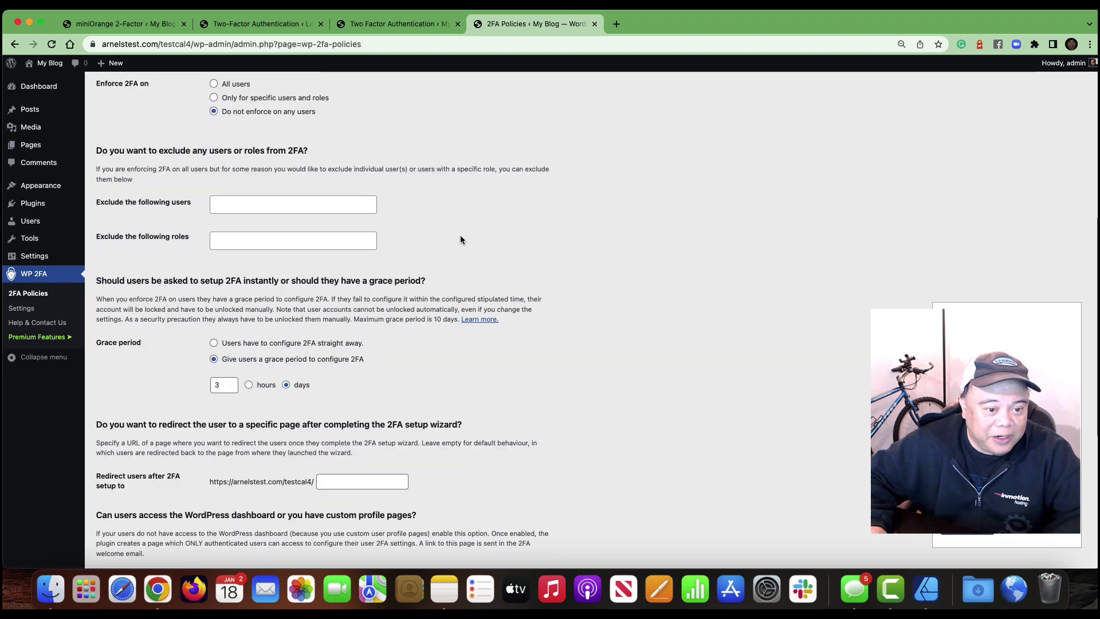
scroll(461, 240, down, 1)
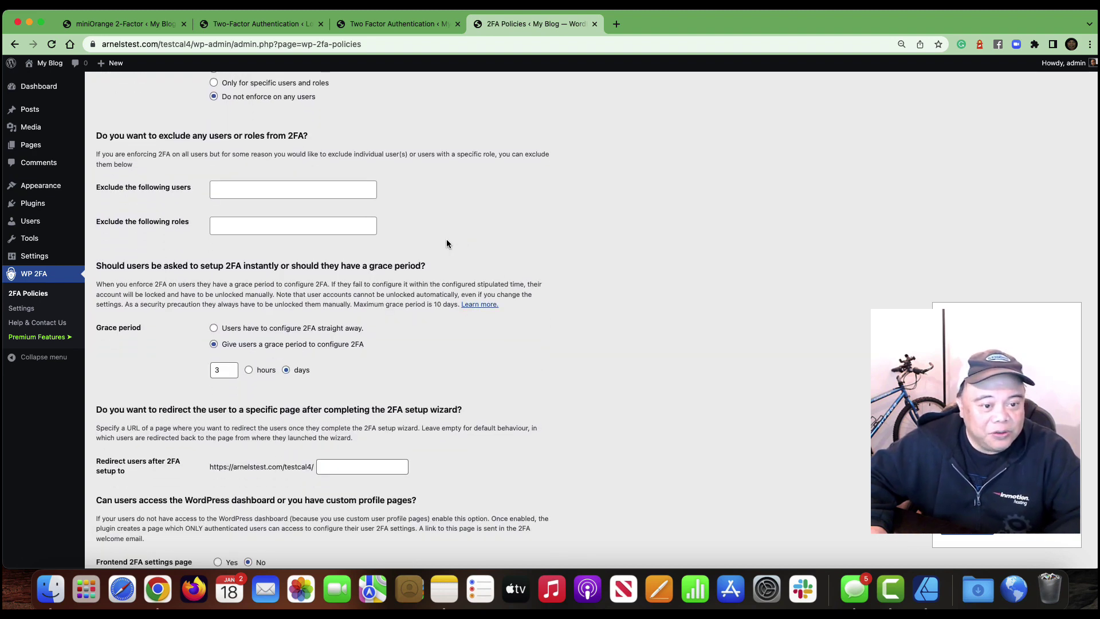
scroll(494, 381, down, 10)
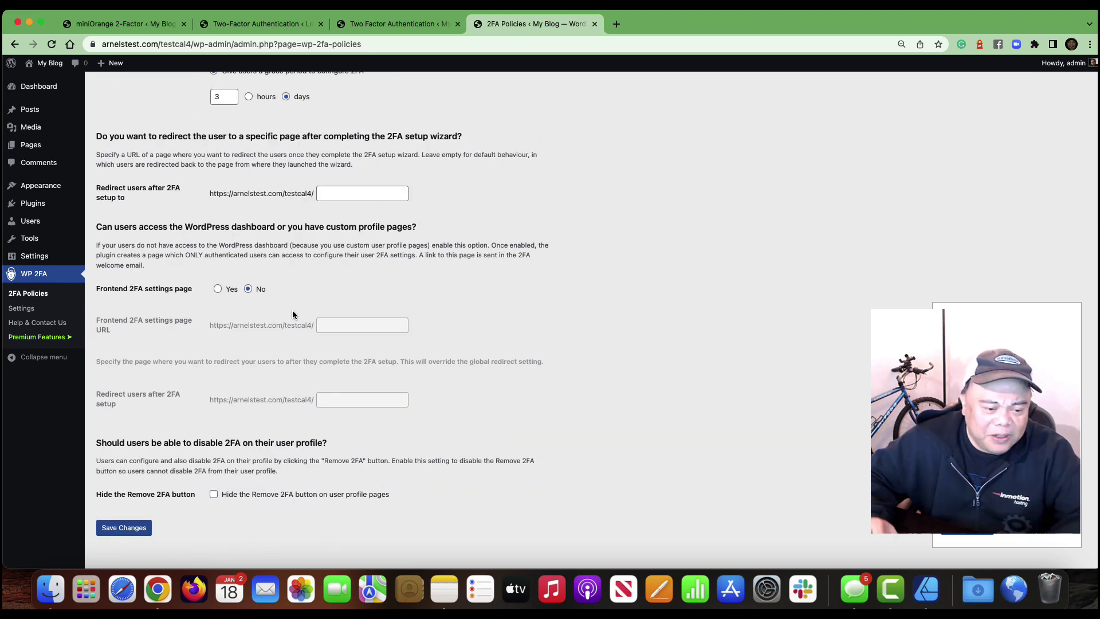
Step: Return to the start of the WP 2FA policies and re-examine the primary and secondary methods and the enforcement options
scroll(419, 270, up, 20)
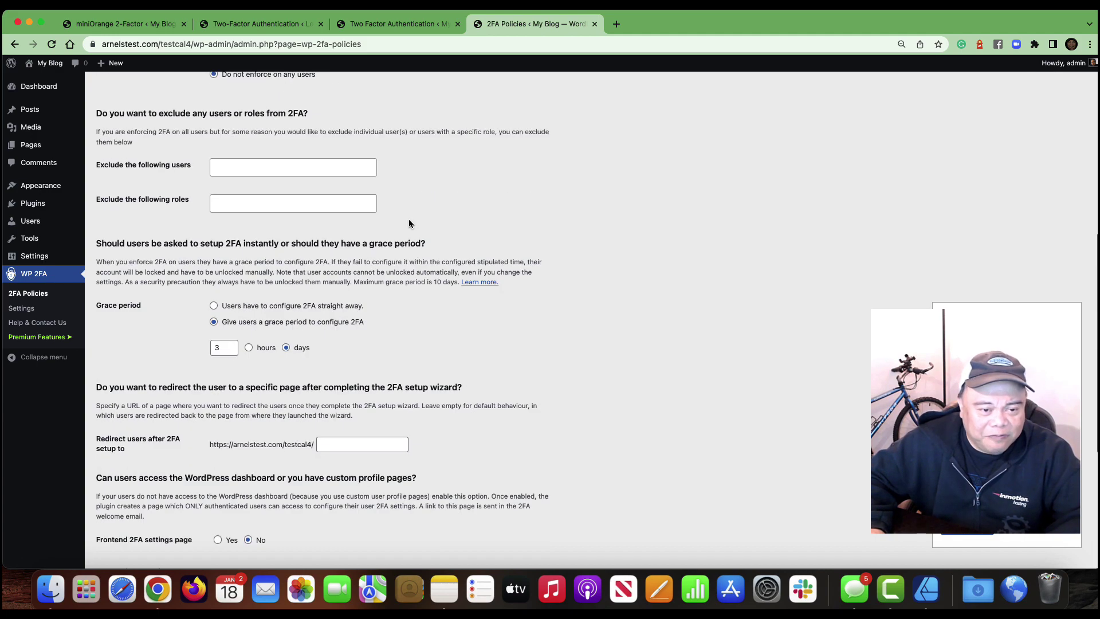
scroll(486, 272, up, 3)
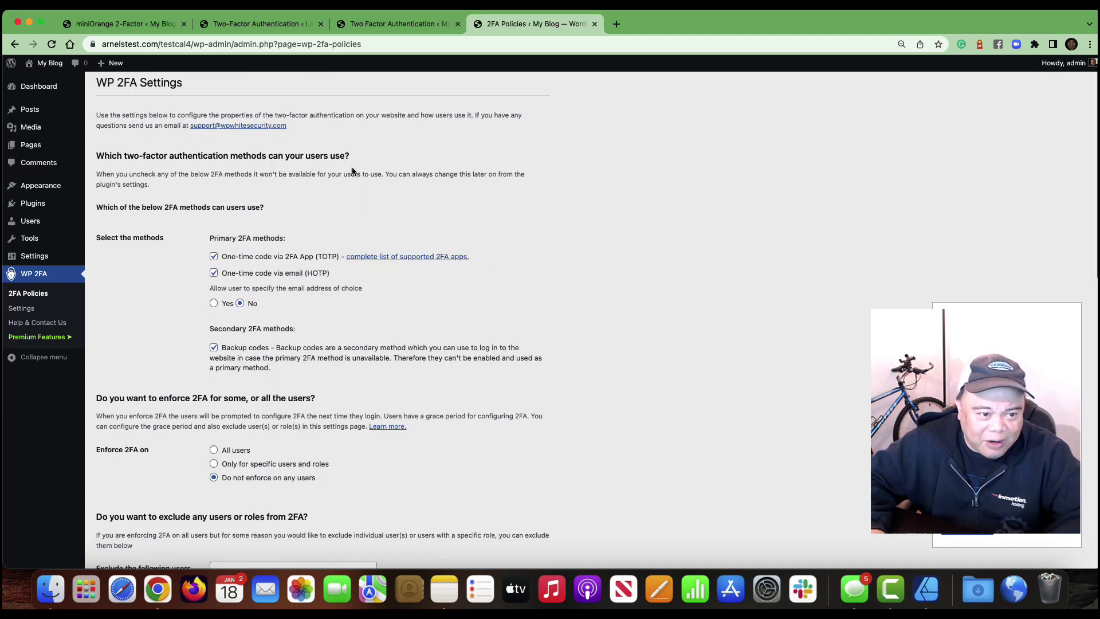
scroll(367, 184, down, 5)
scroll(401, 195, up, 5)
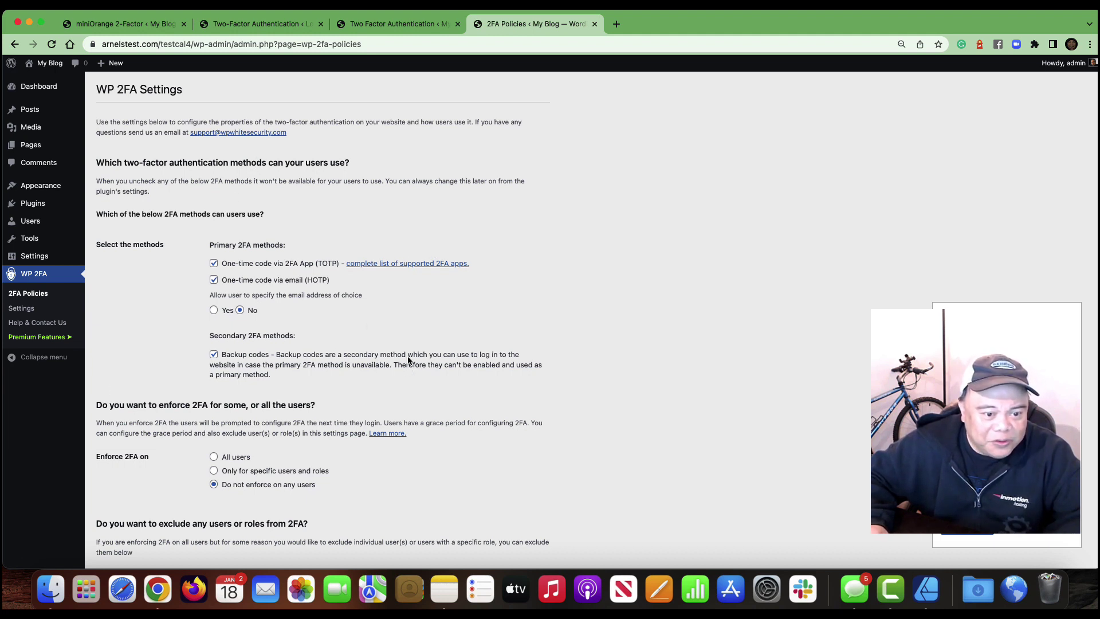
scroll(516, 338, down, 1)
scroll(522, 319, down, 2)
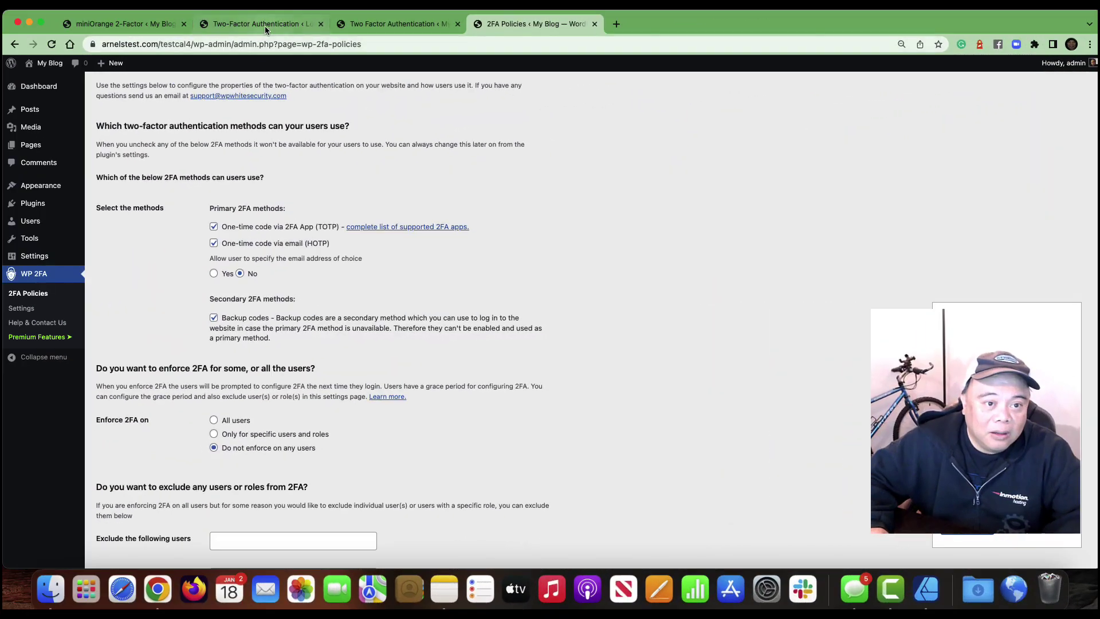
Step: Switch to Wordfence Login Security's Two-Factor Authentication page and examine its authenticator app setup, recovery codes and activation section
click(267, 24)
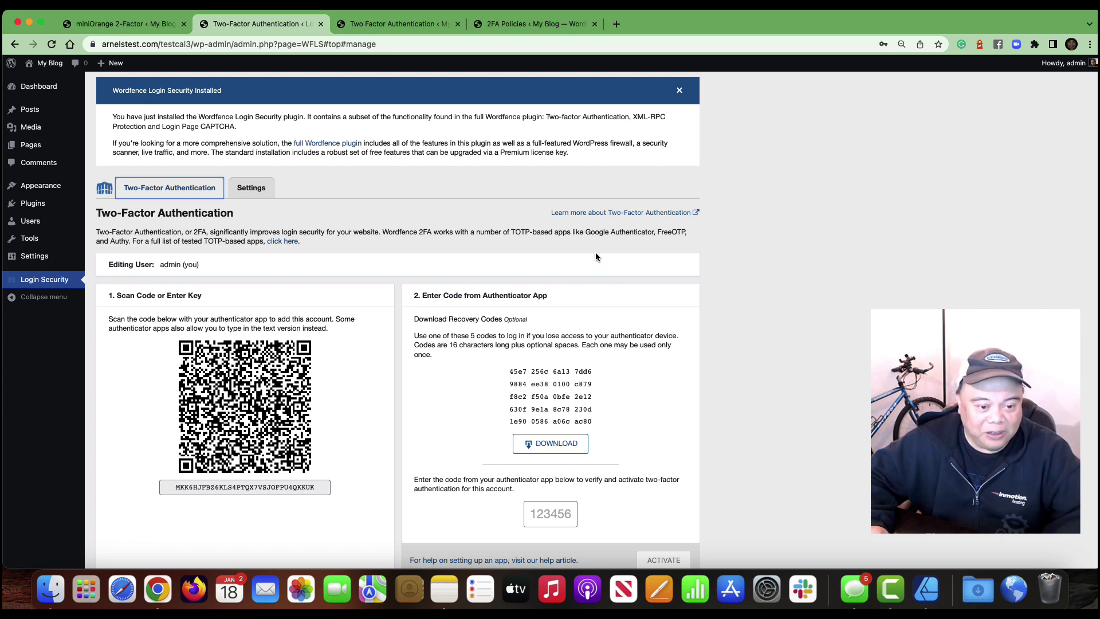
scroll(596, 256, down, 2)
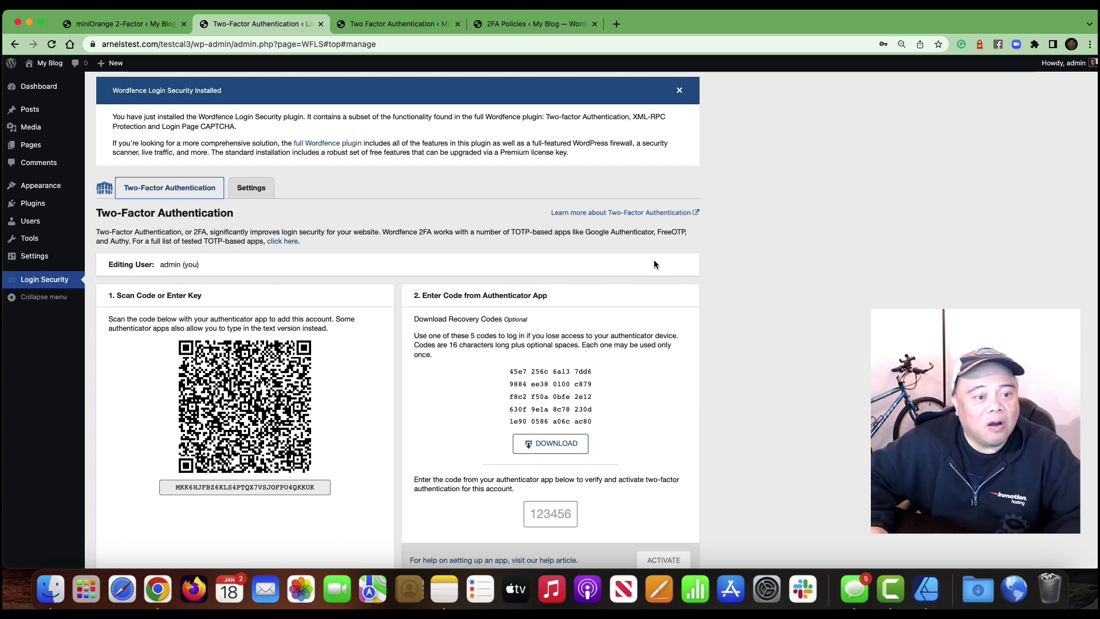
scroll(468, 225, down, 2)
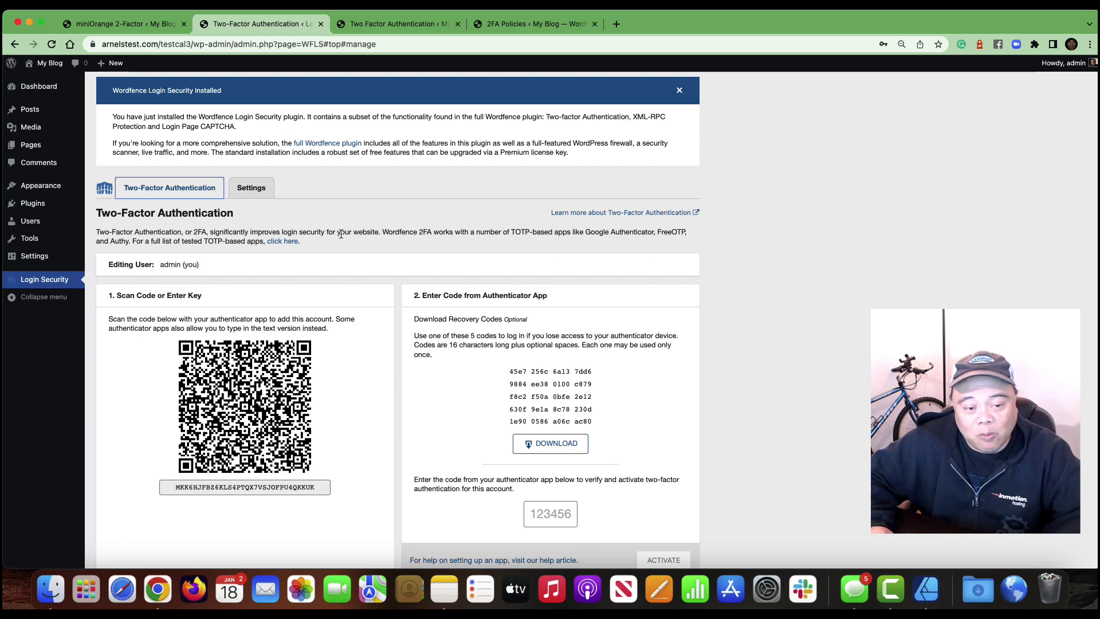
scroll(727, 222, down, 2)
scroll(521, 245, up, 2)
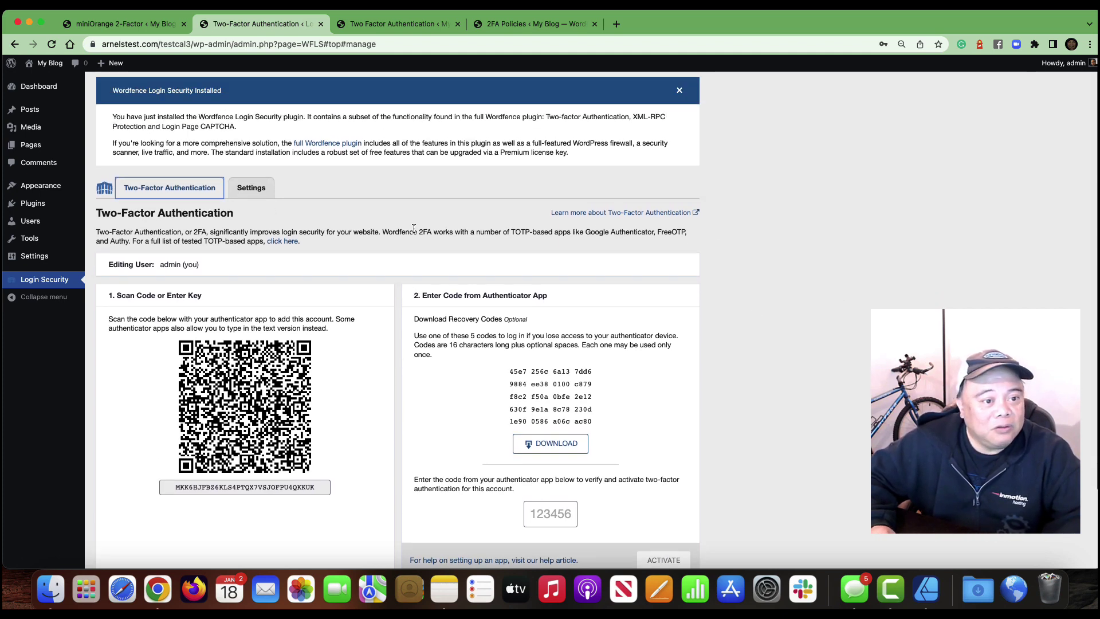
scroll(571, 271, down, 2)
scroll(571, 271, up, 3)
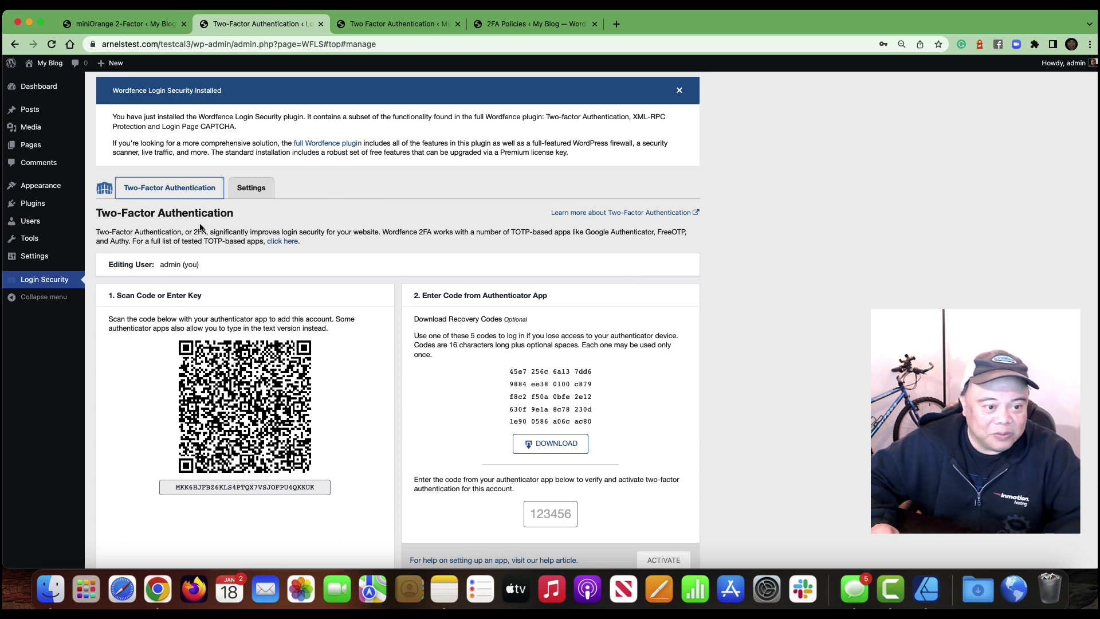
scroll(353, 322, down, 1)
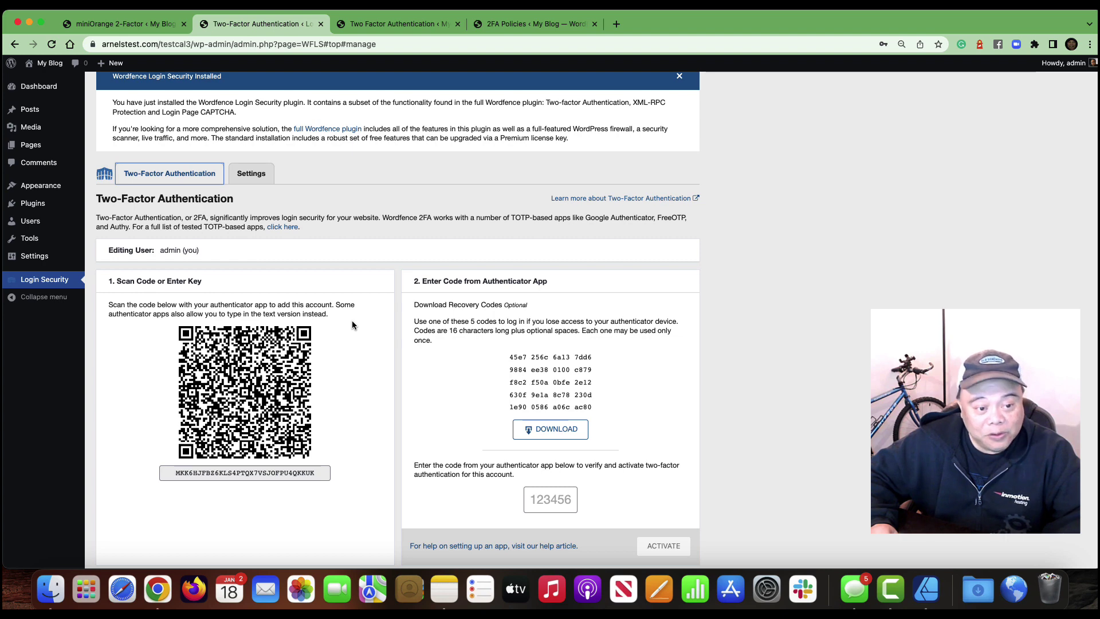
scroll(352, 324, down, 3)
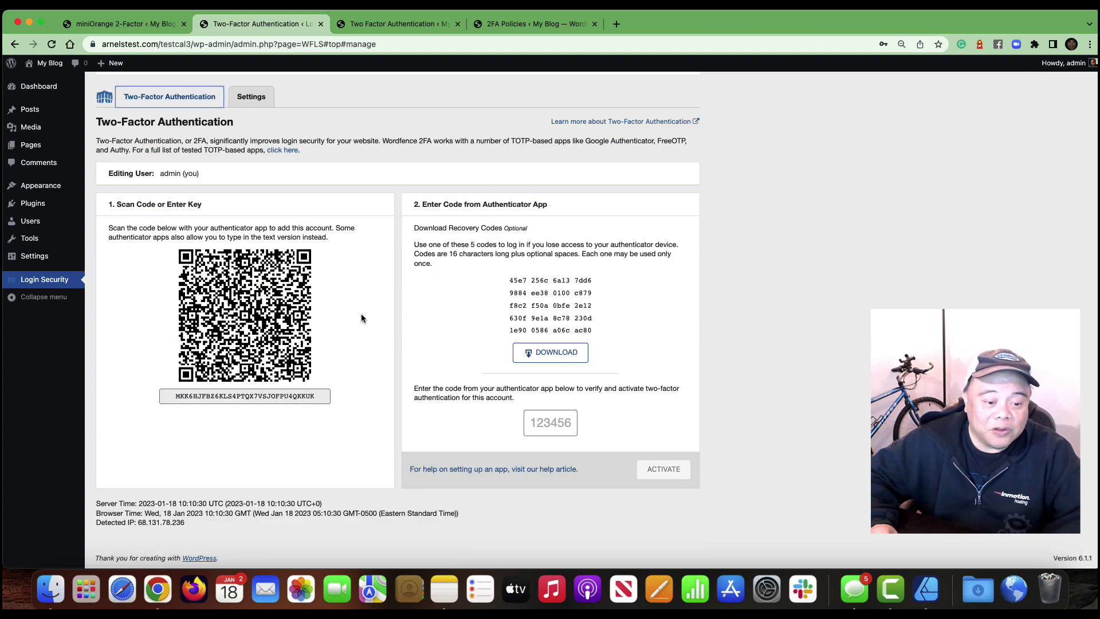
Step: Open the Wordfence Login Security settings and review 2FA roles, grace period, XML-RPC, reCAPTCHA, IP detection, NTP and WooCommerce options
scroll(361, 319, up, 3)
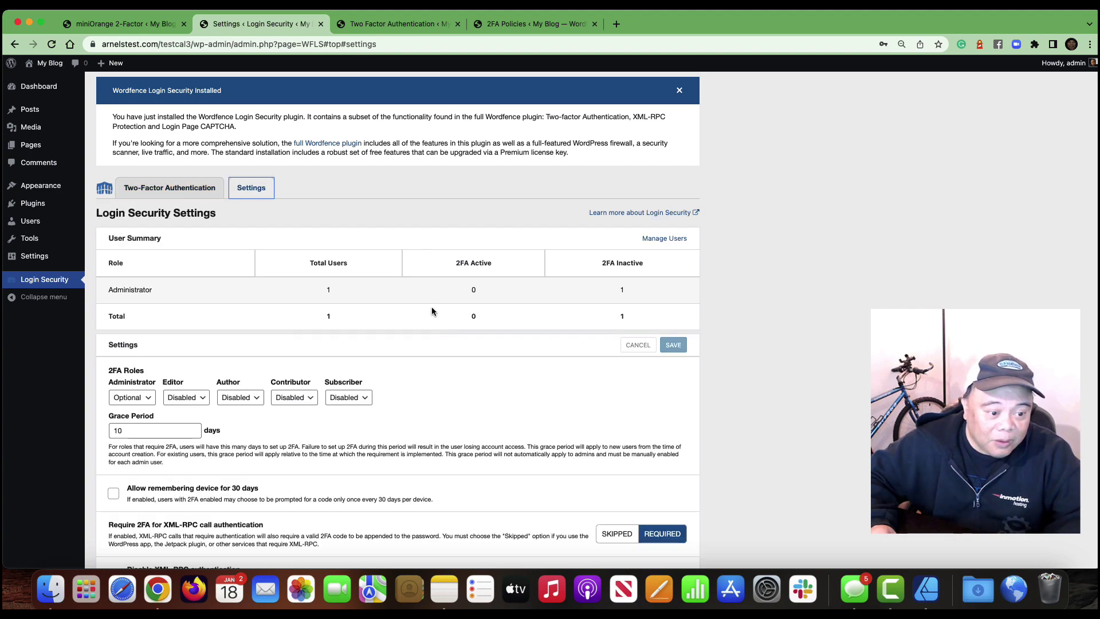
scroll(431, 308, down, 5)
scroll(428, 308, down, 2)
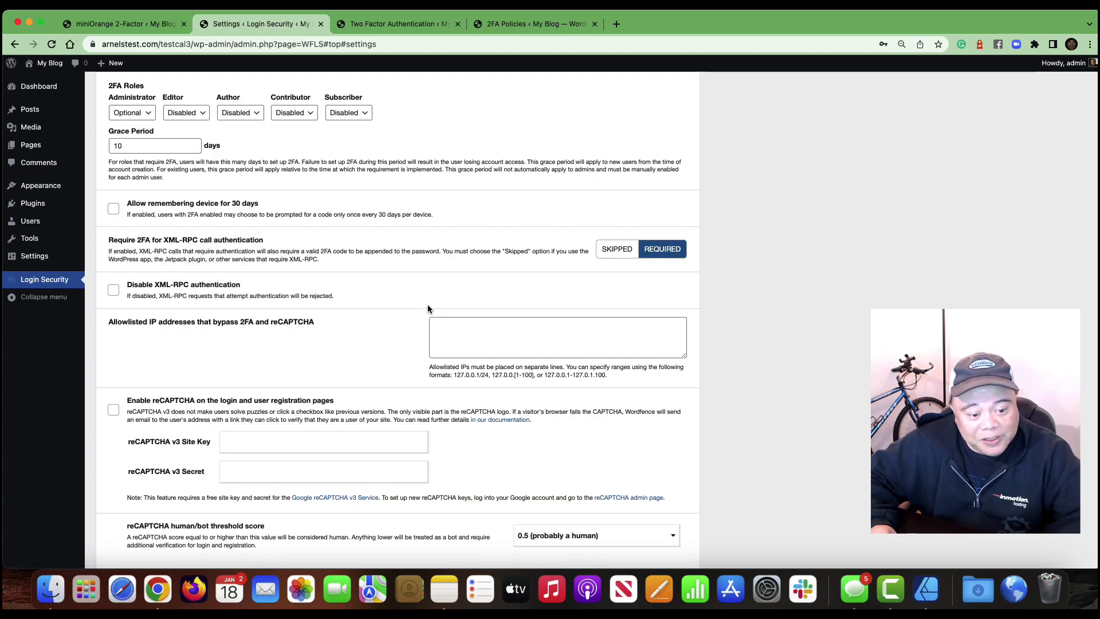
scroll(428, 304, down, 5)
scroll(422, 306, down, 2)
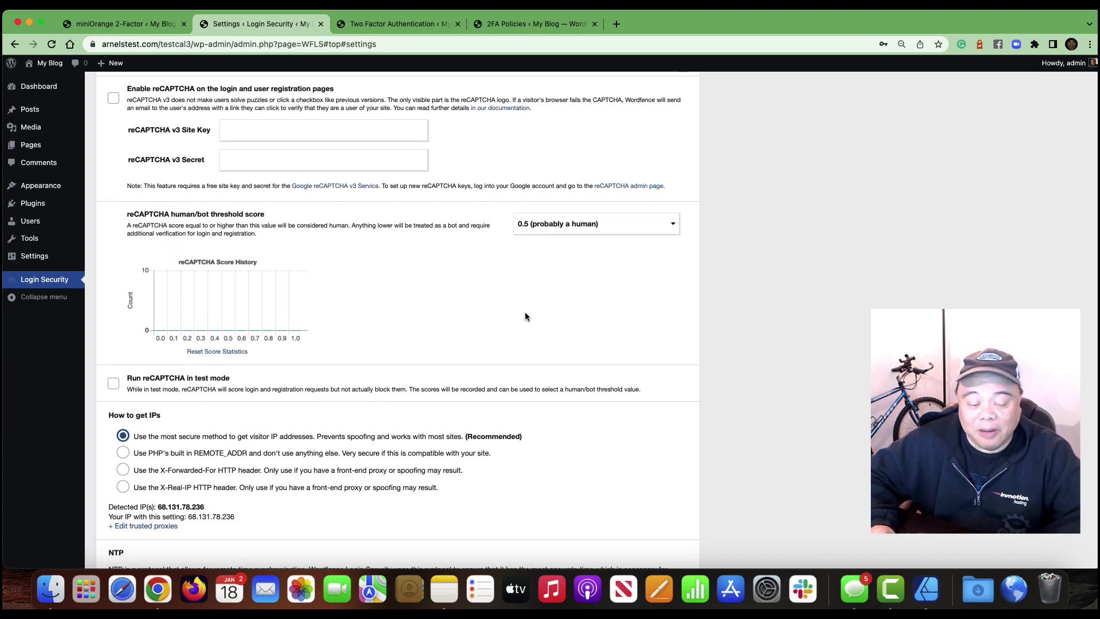
scroll(525, 317, down, 5)
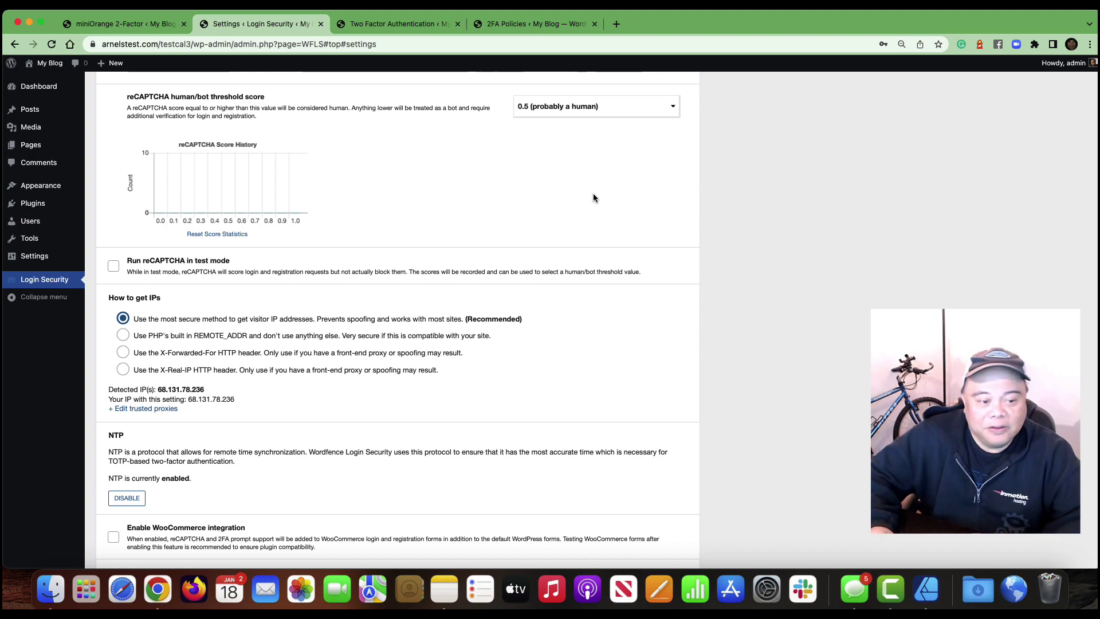
scroll(569, 273, down, 3)
scroll(568, 274, up, 6)
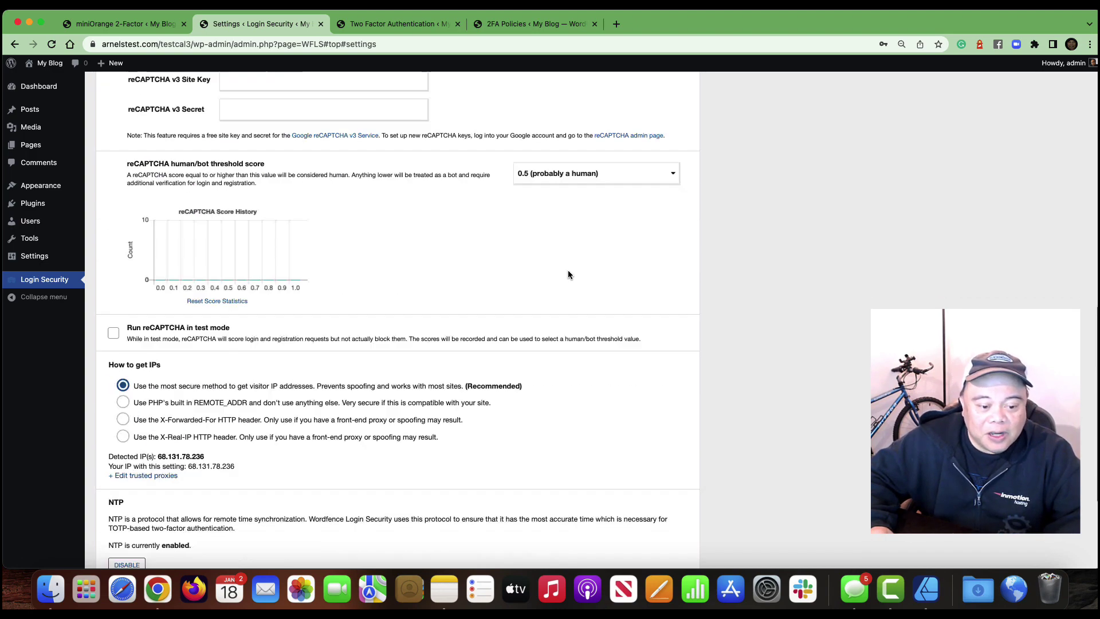
scroll(569, 274, up, 15)
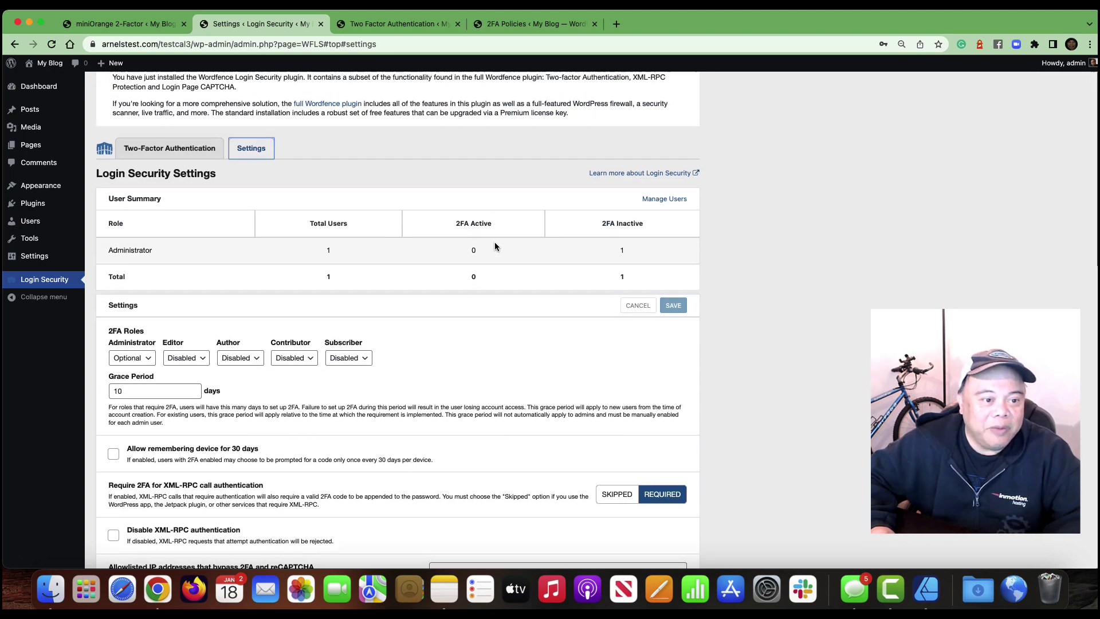
scroll(495, 246, up, 2)
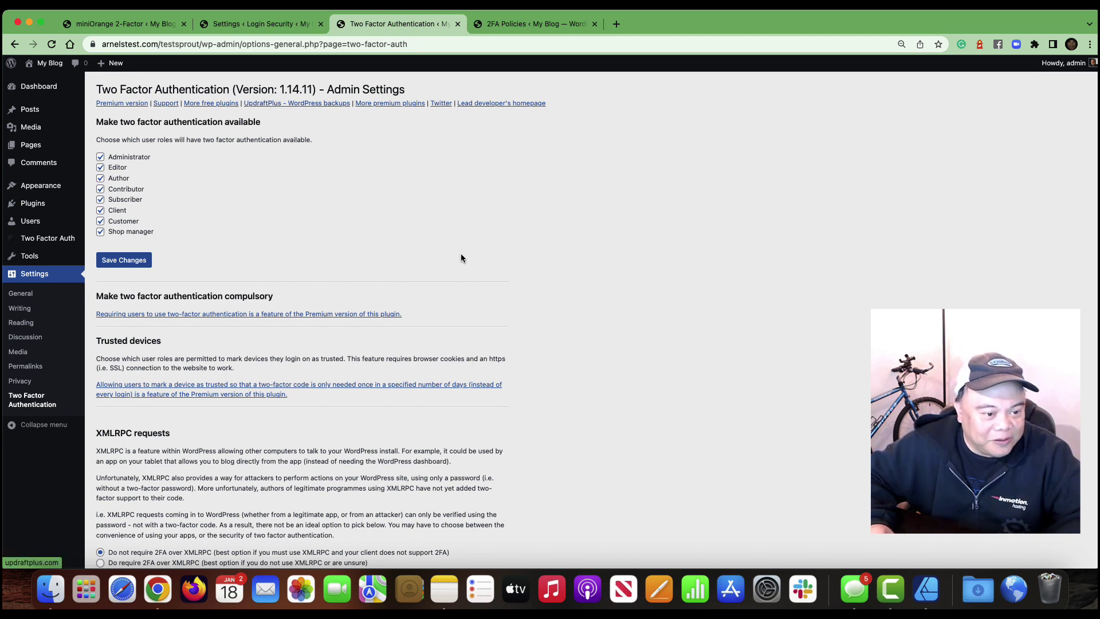
Step: Switch to the Two Factor Authentication plugin's admin settings, reload them, and look over role availability, compulsory use and trusted devices
scroll(466, 251, down, 1)
scroll(467, 250, up, 1)
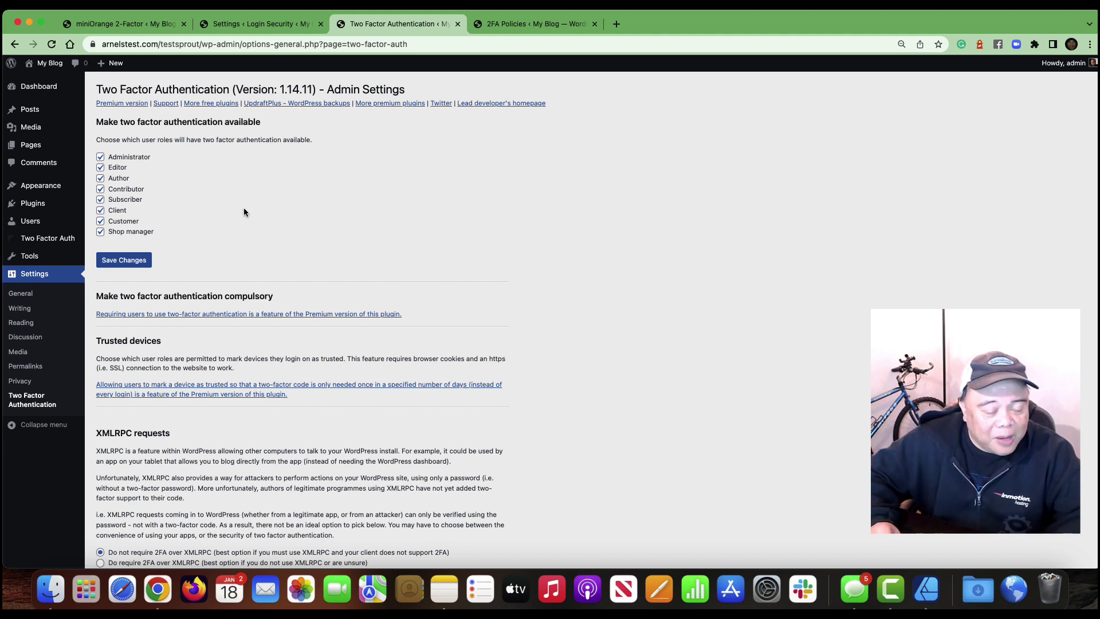
scroll(319, 209, down, 1)
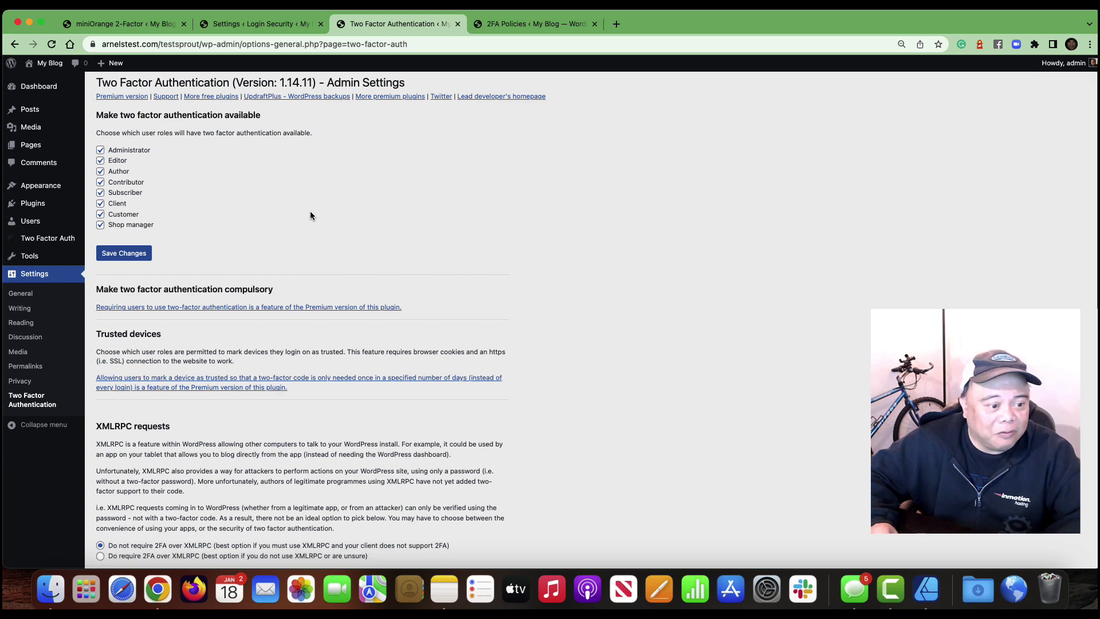
click(35, 401)
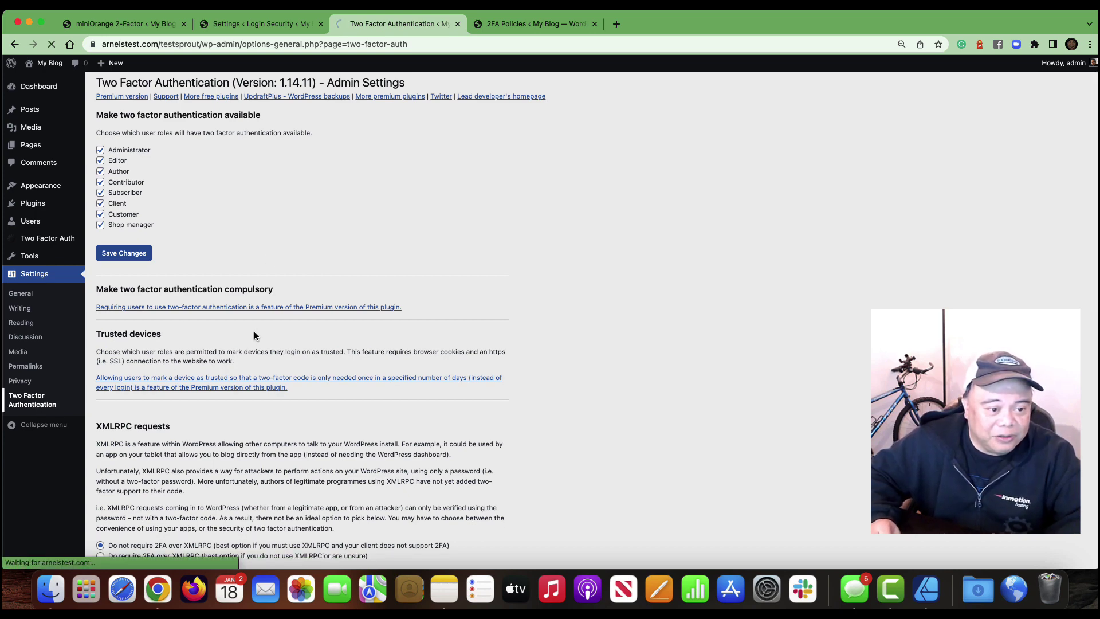
scroll(413, 212, down, 5)
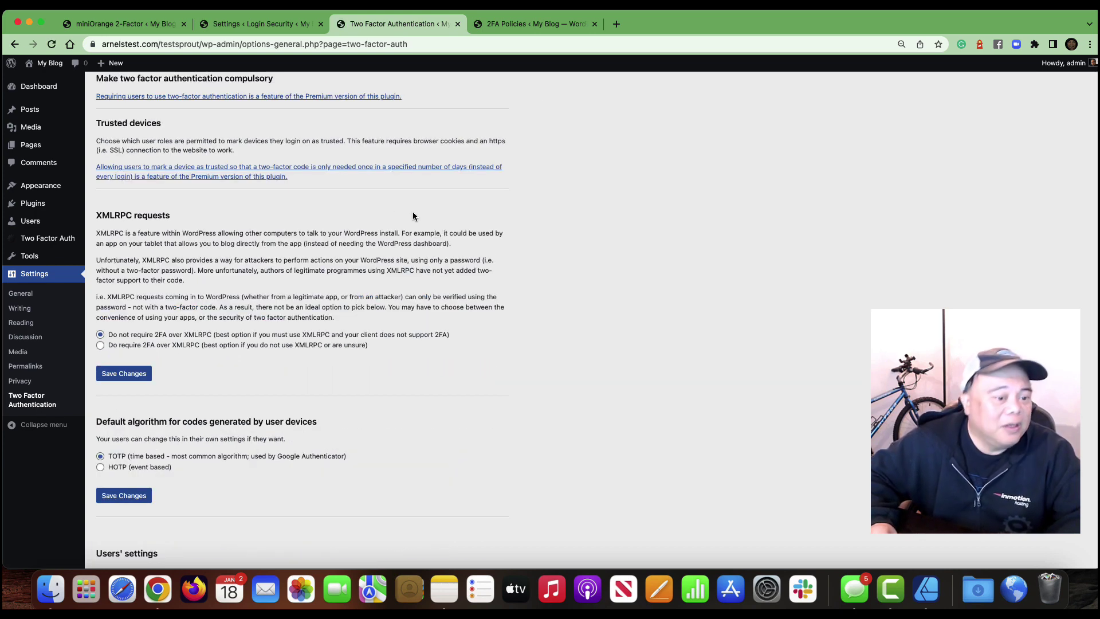
scroll(413, 212, down, 1)
scroll(411, 212, up, 4)
scroll(308, 218, up, 2)
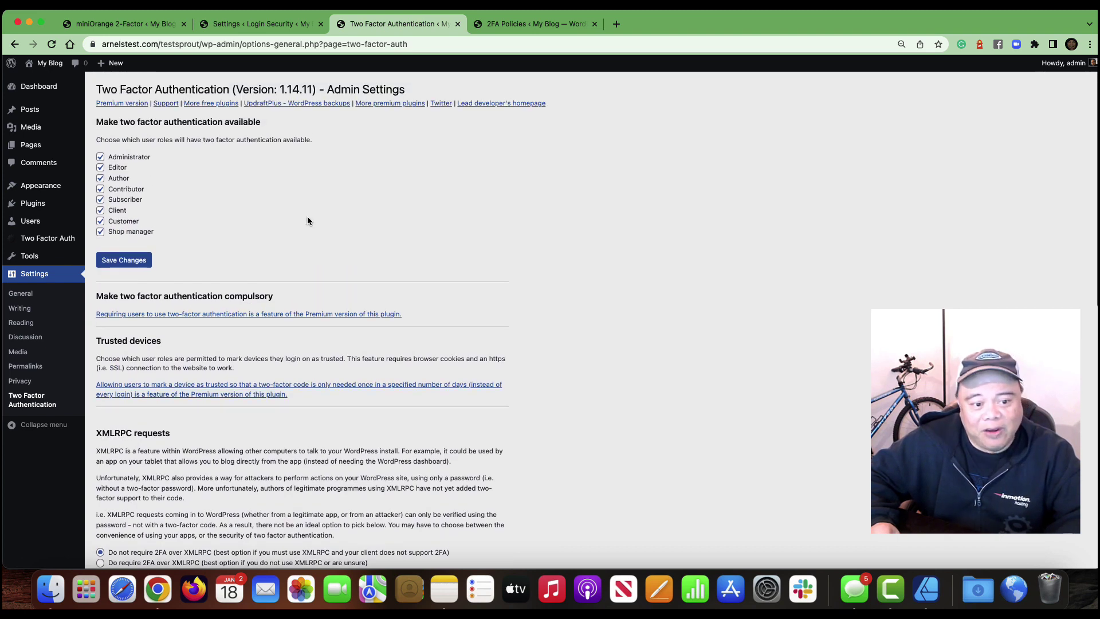
Step: Examine the Two Factor Authentication plugin's XMLRPC requests and default code algorithm options alongside its Premium-only features, and return to the role list
scroll(333, 224, down, 2)
scroll(338, 226, down, 2)
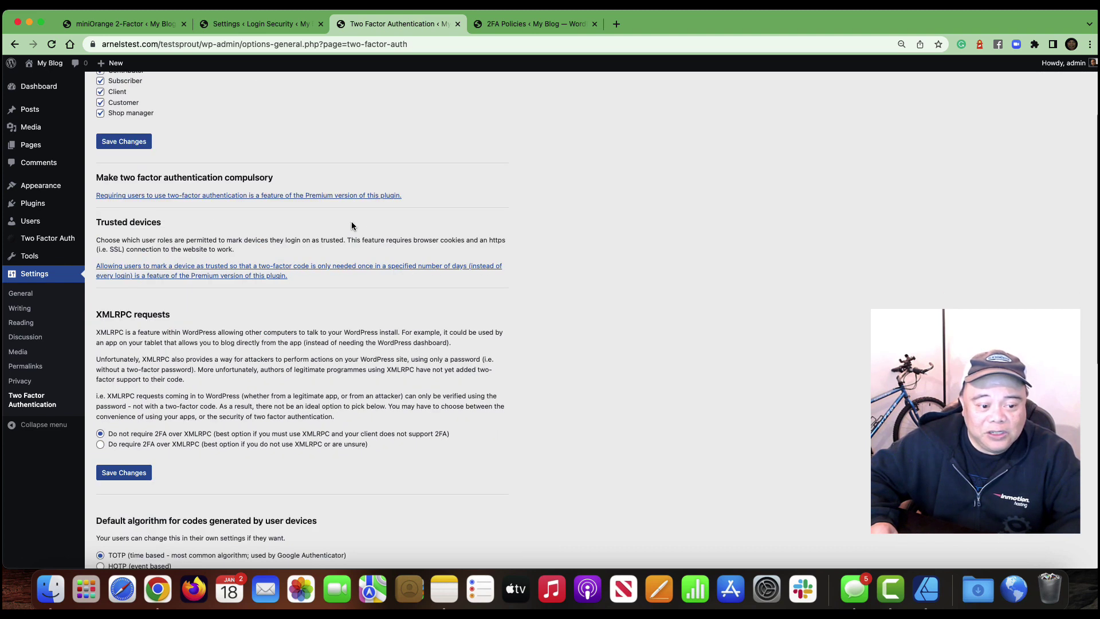
scroll(399, 234, down, 6)
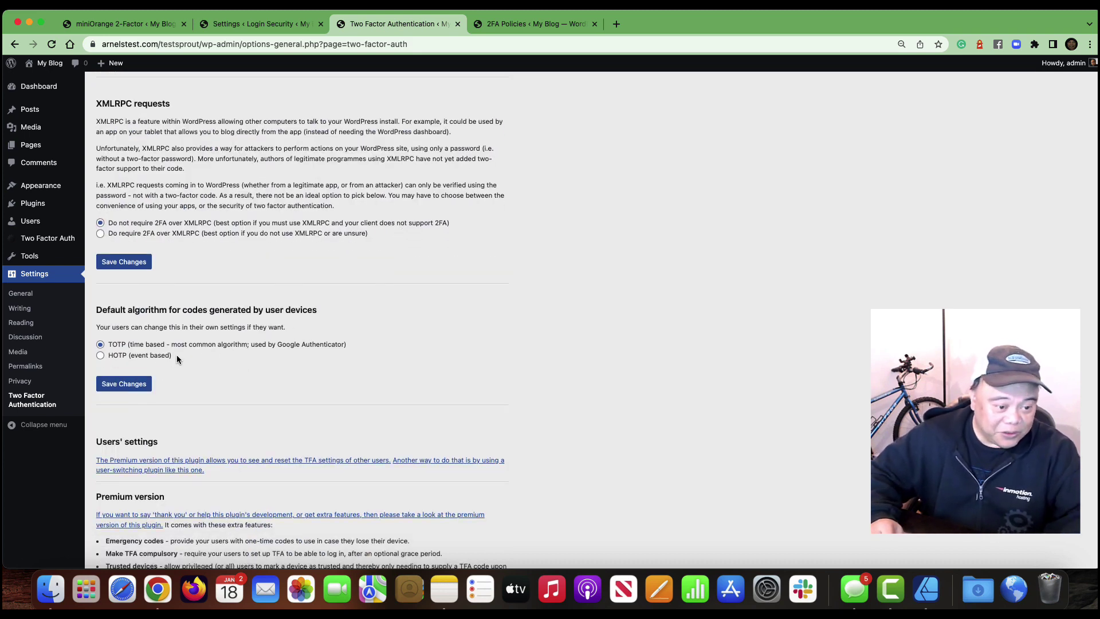
scroll(156, 249, up, 4)
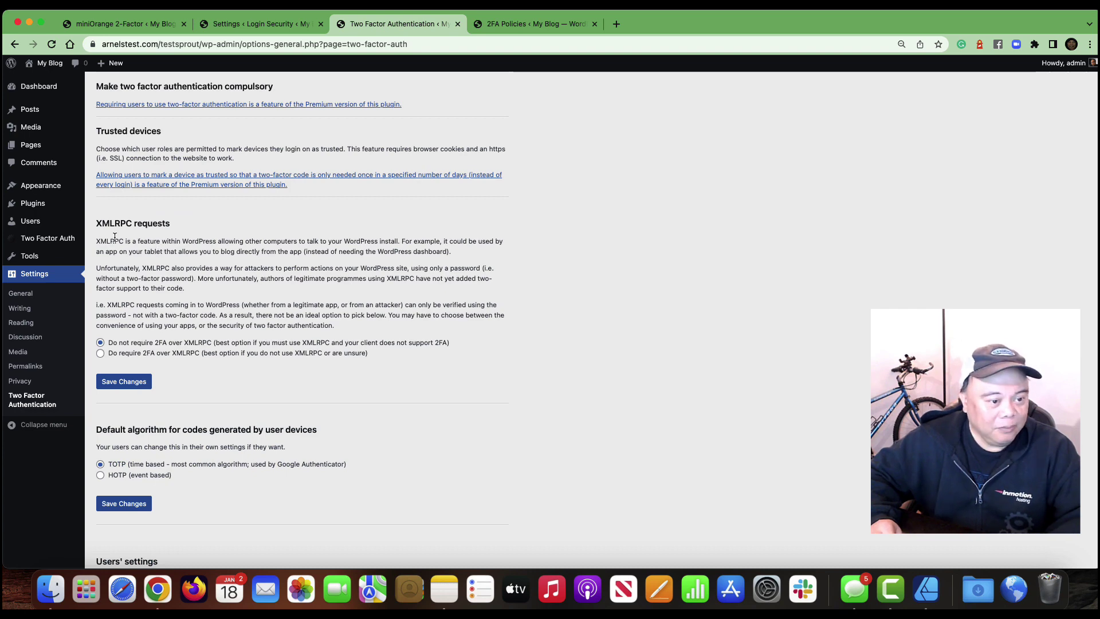
scroll(285, 277, down, 5)
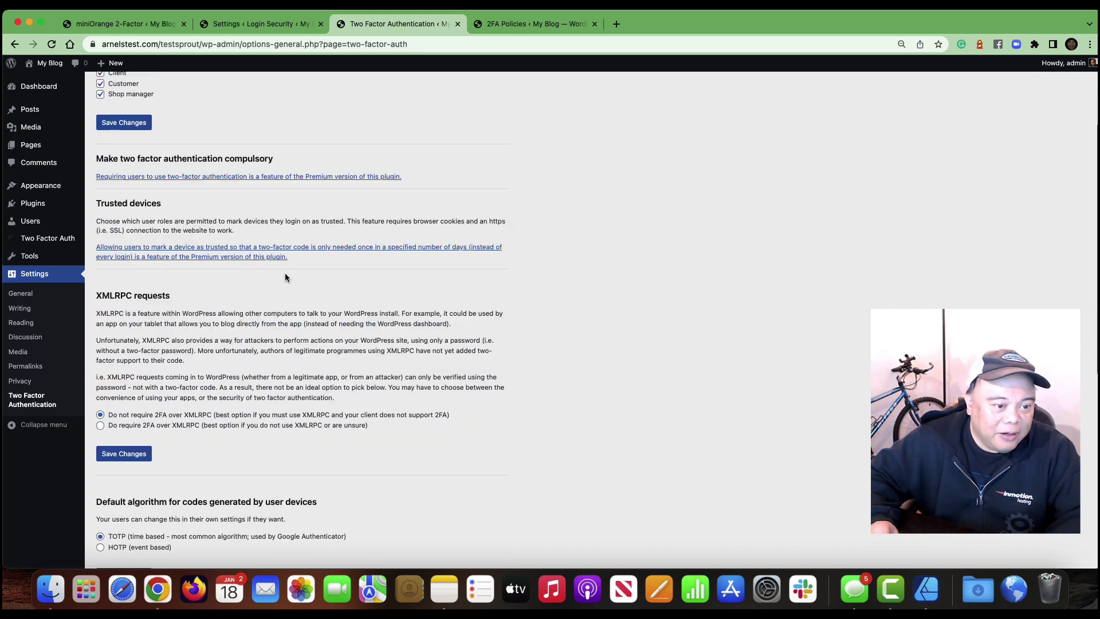
scroll(307, 287, up, 1)
scroll(307, 287, up, 2)
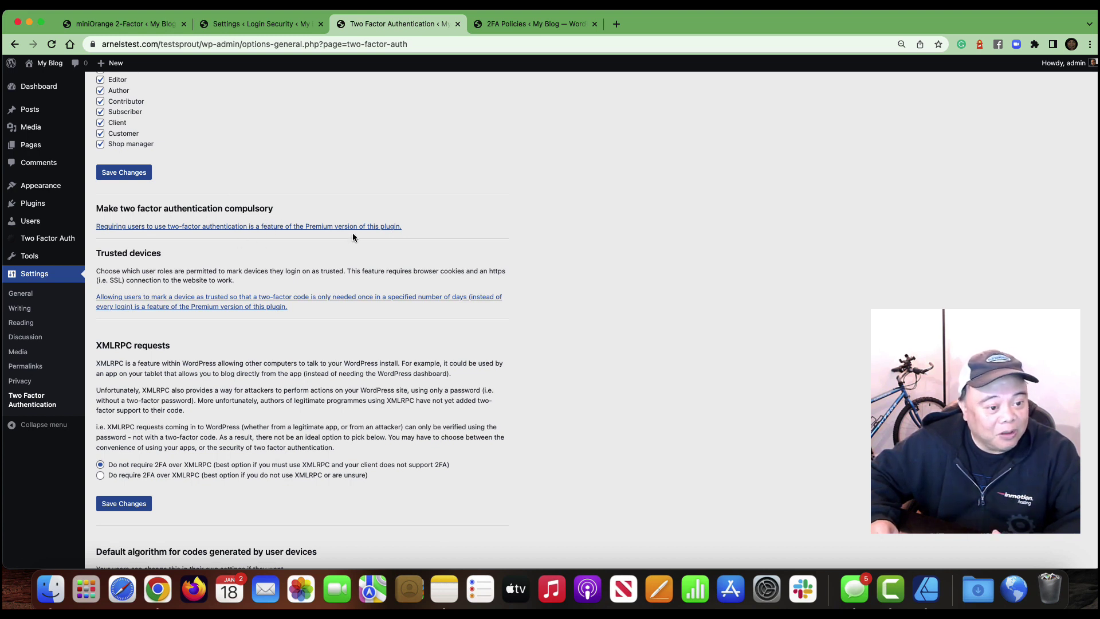
scroll(514, 257, down, 2)
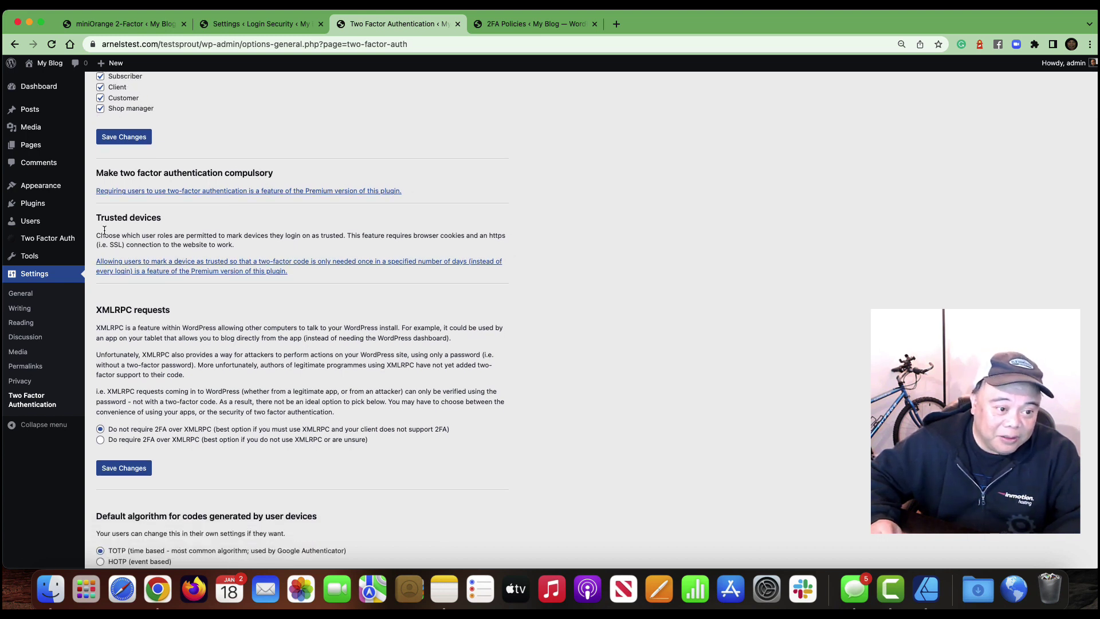
scroll(418, 241, down, 8)
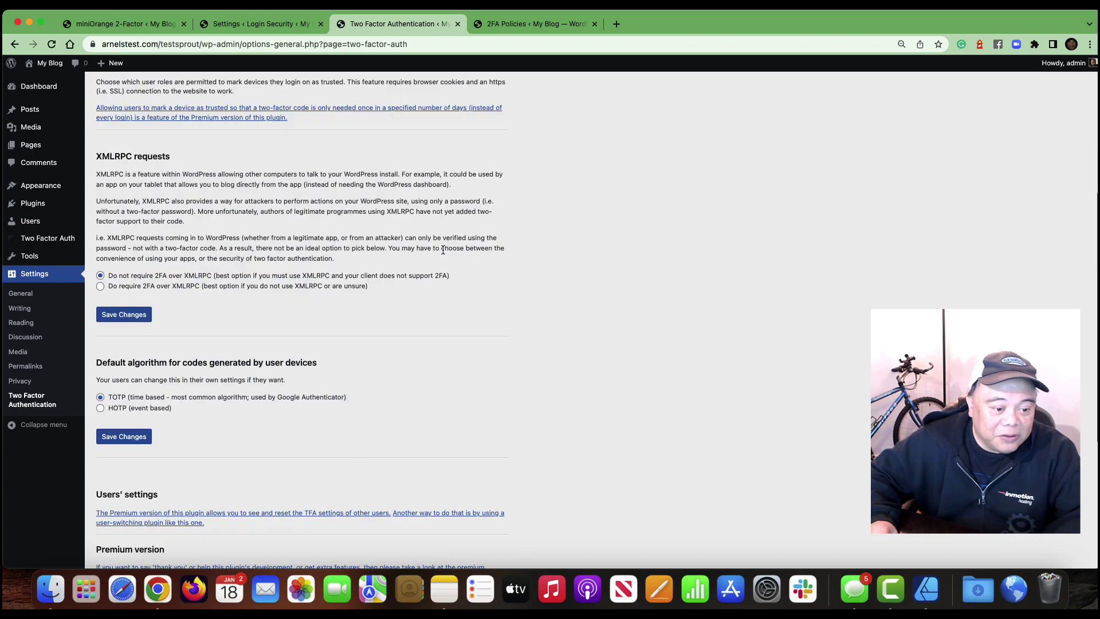
scroll(443, 250, up, 15)
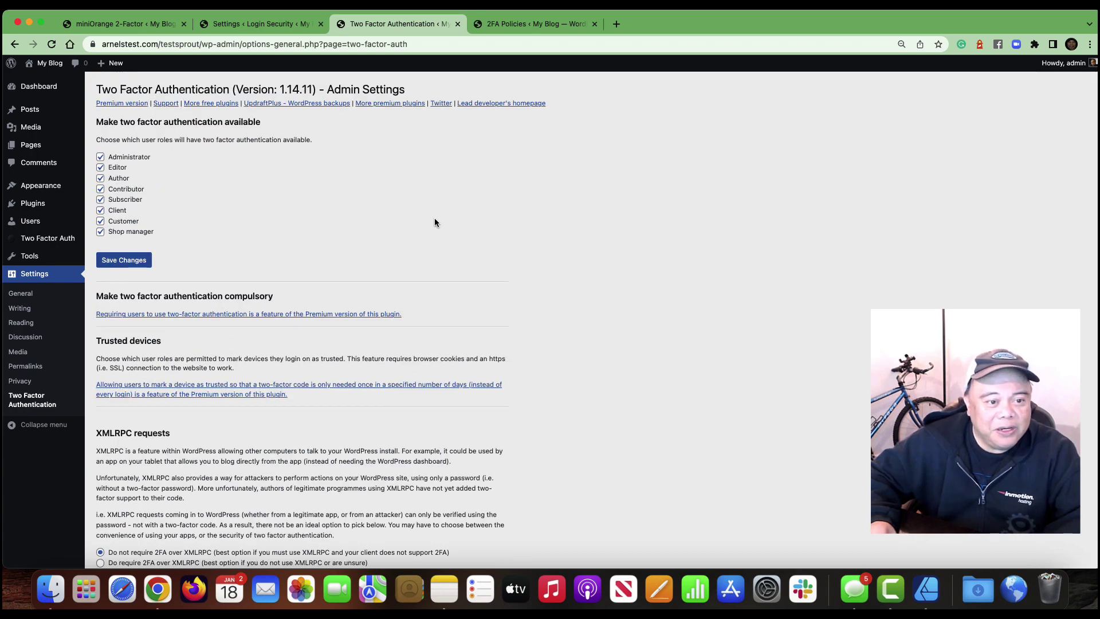